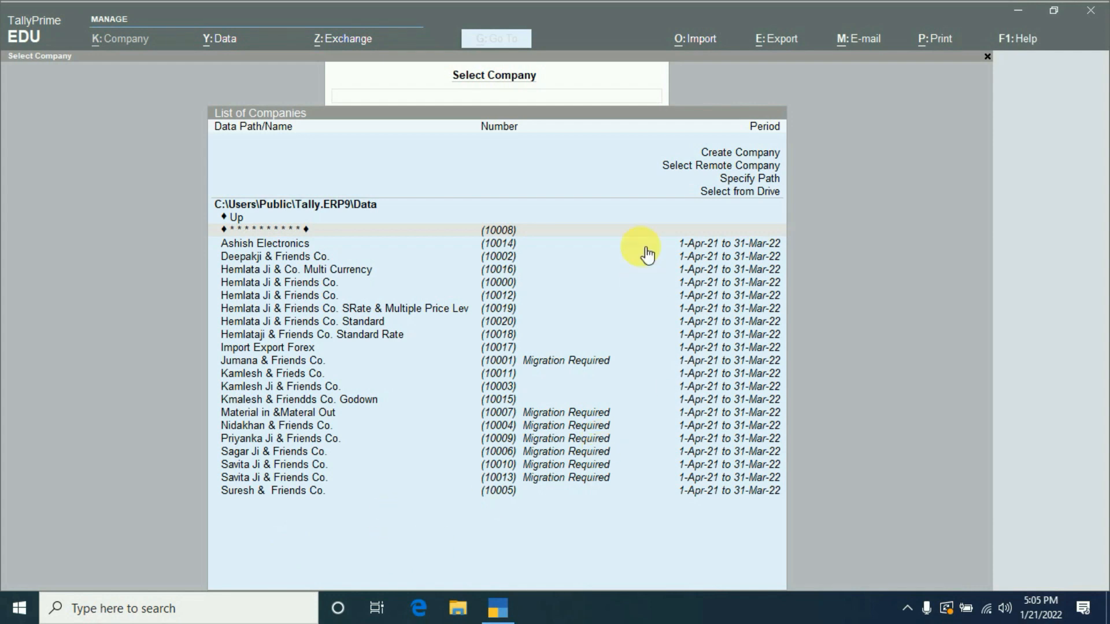
- Create the company Hemlataji & Friends Co. Standard Rate with the state Rajasthan and the financial year beginning 1-Apr-21
click(732, 155)
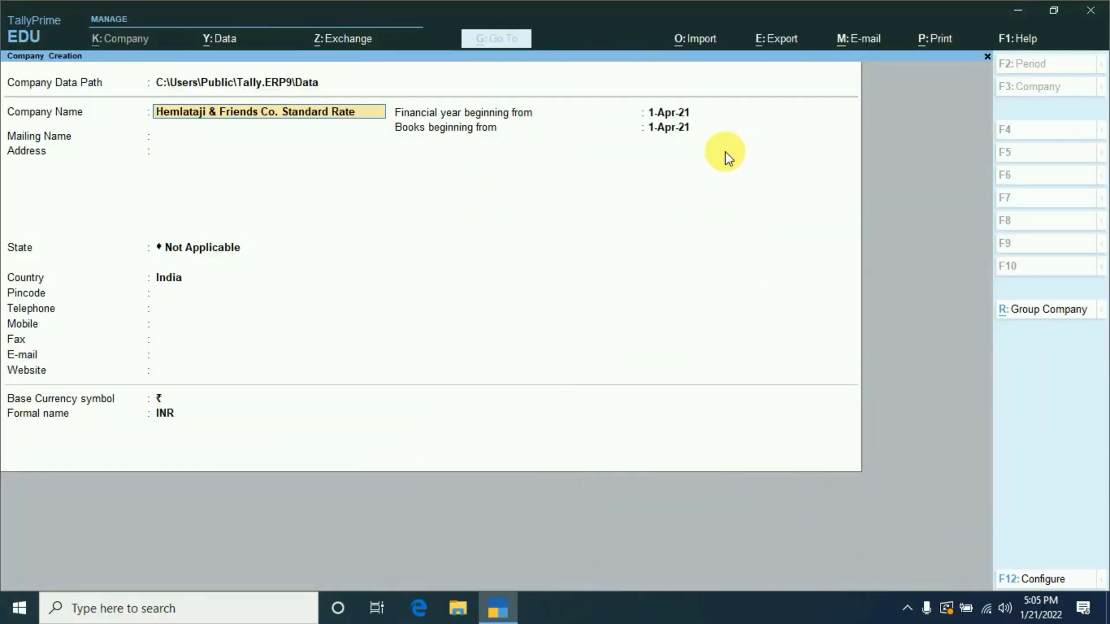
key(Return)
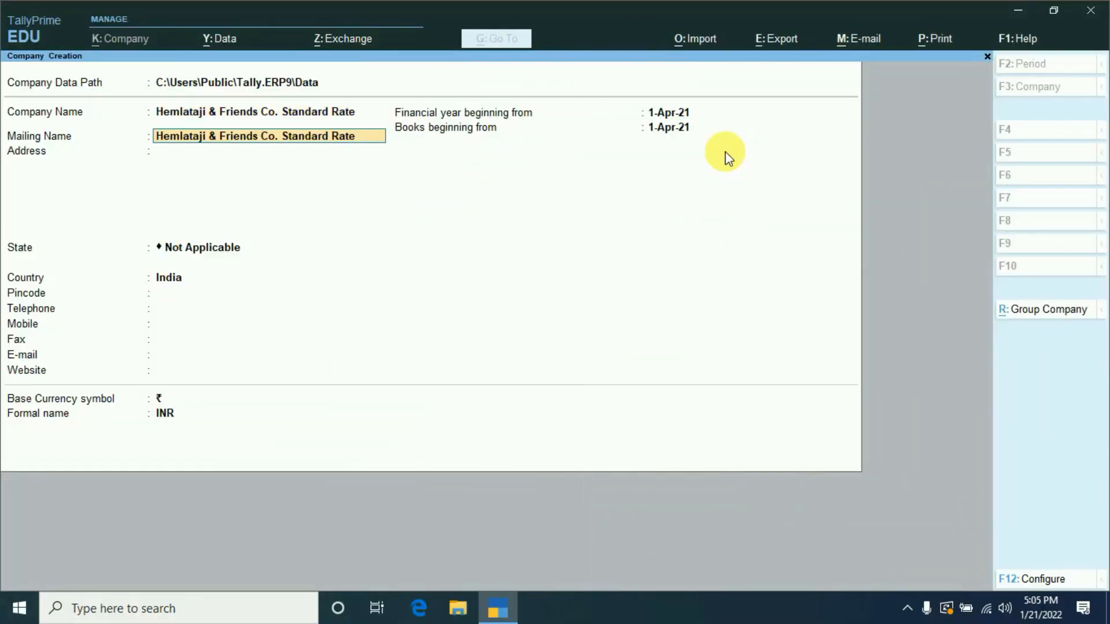
key(Return)
key(Return)
key(Return)
key(BackSpace)
text(r)
key(Return)
key(Return)
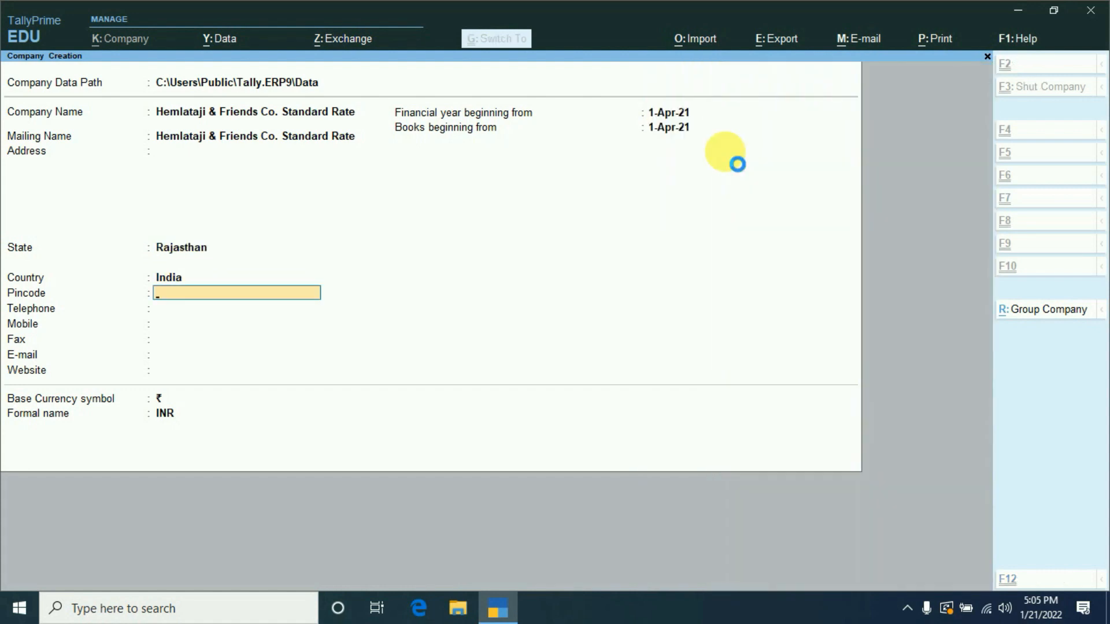
key(ctrl+a)
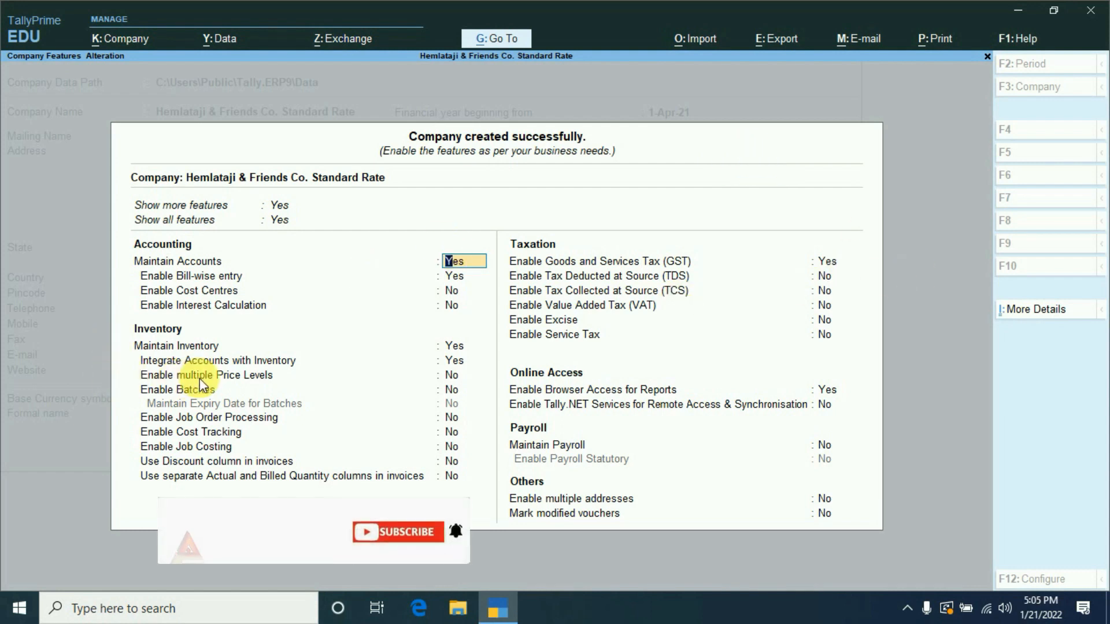
- Enable multiple price levels, disable Goods and Services Tax (GST), and save the new company's features
click(460, 376)
text(y)
key(Return)
key(Return)
key(Return)
key(Return)
key(Return)
key(Return)
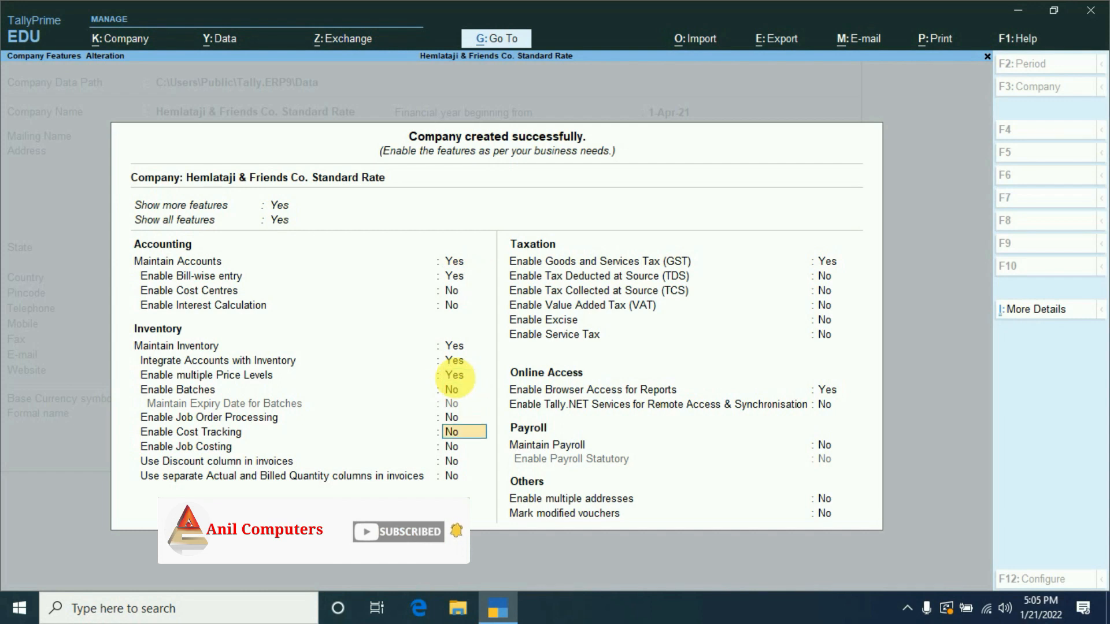
key(Return)
text(n)
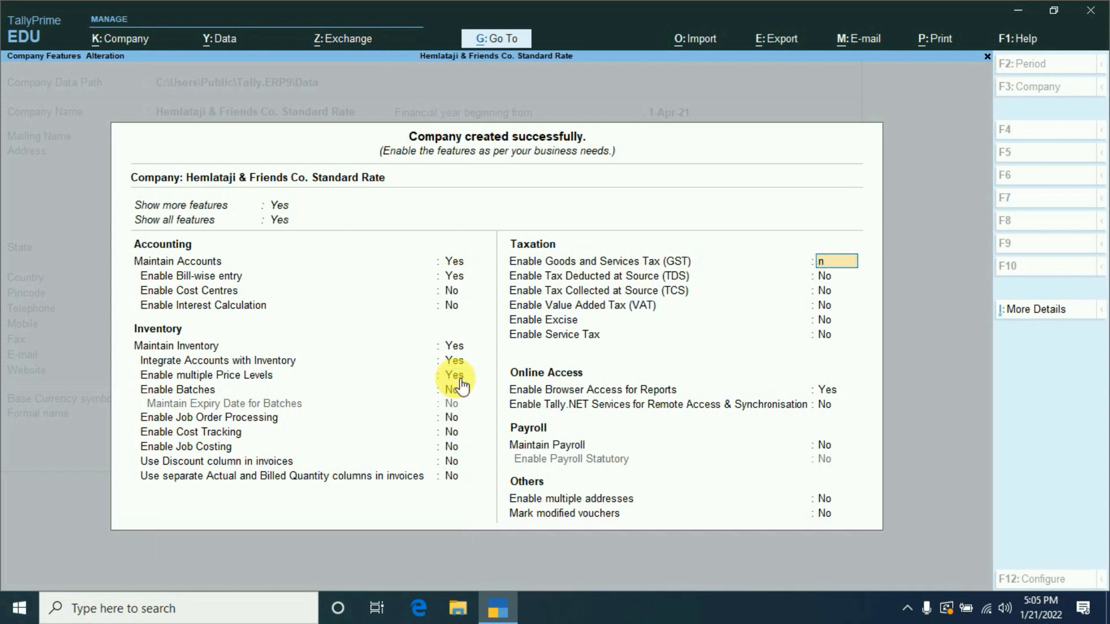
key(Return)
key(ctrl+a)
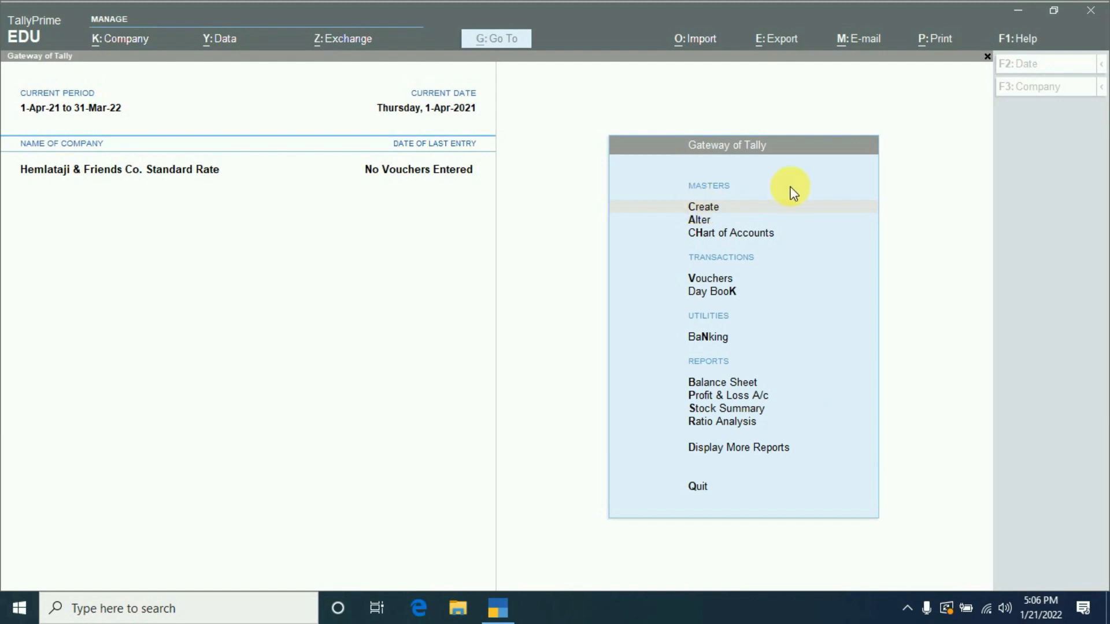
- Create the company price levels Distributor and Retailor
click(705, 211)
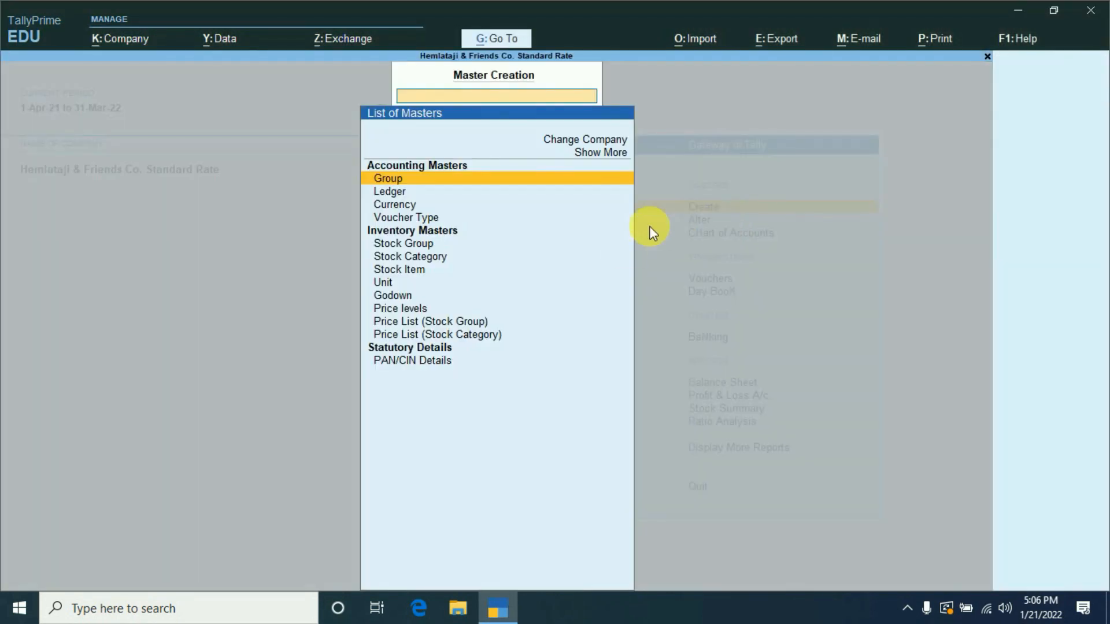
key(Down)
key(Down)
key(Down)
key(Down)
key(Down)
key(Down)
click(403, 309)
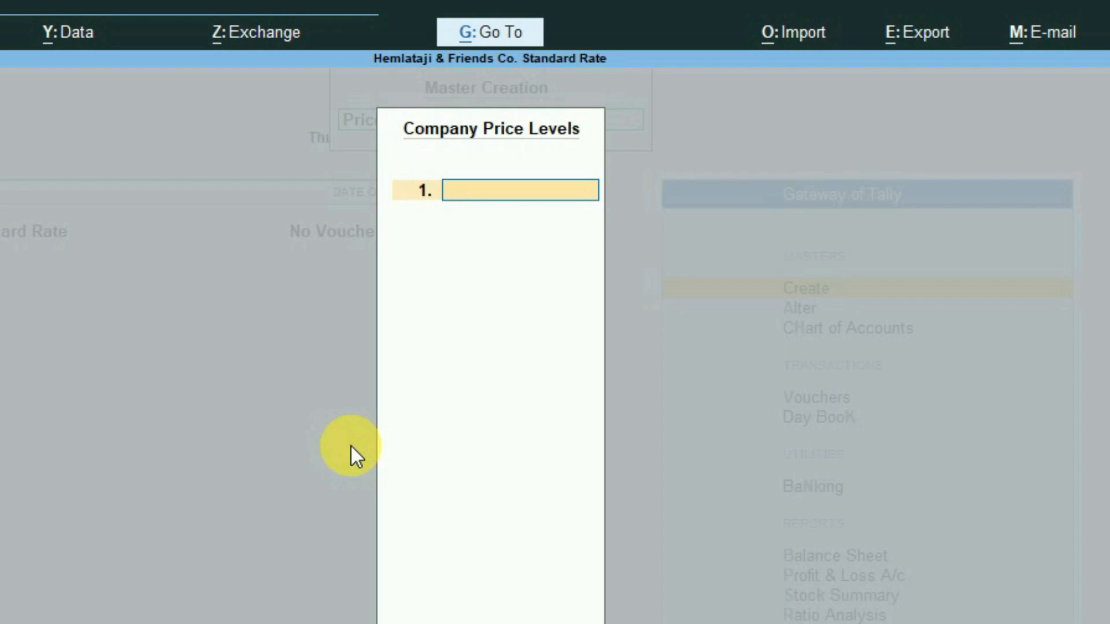
text(Distributor)
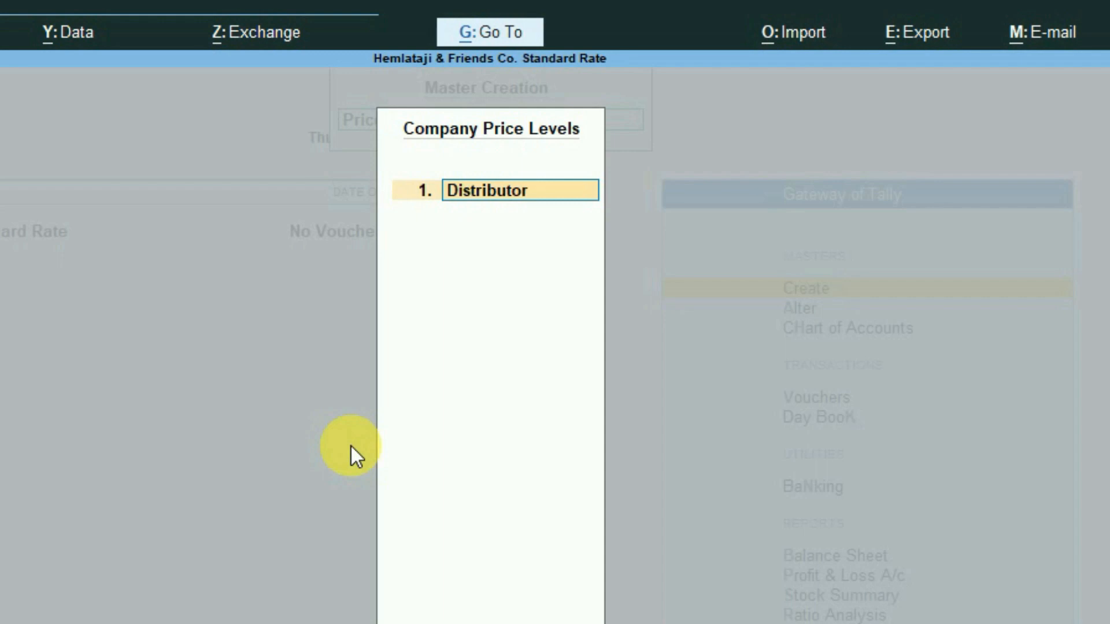
key(Return)
text(Reti)
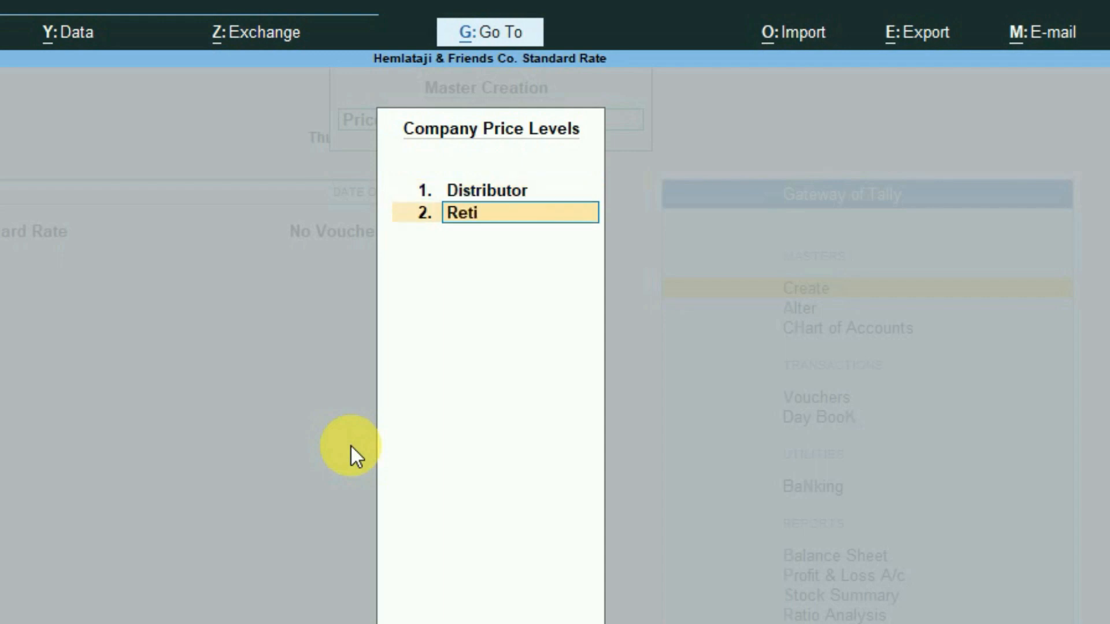
key(BackSpace)
text(ailor)
key(Return)
key(Return)
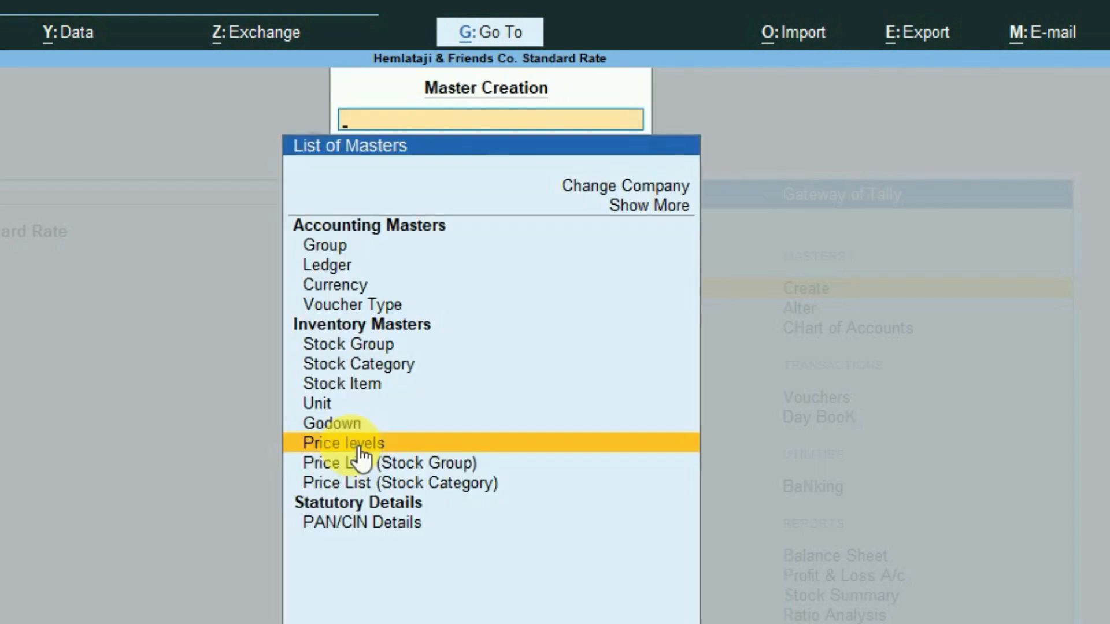
- Start a new stock item named Goldex Gel Pen under Primary
key(Up)
key(Up)
key(Up)
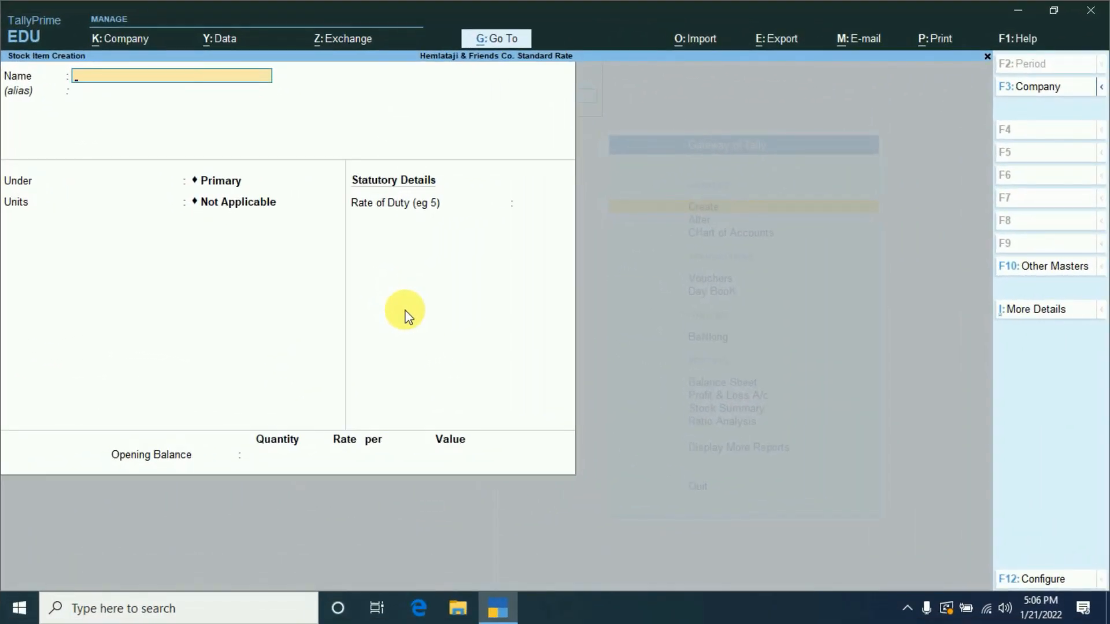
text(?G)
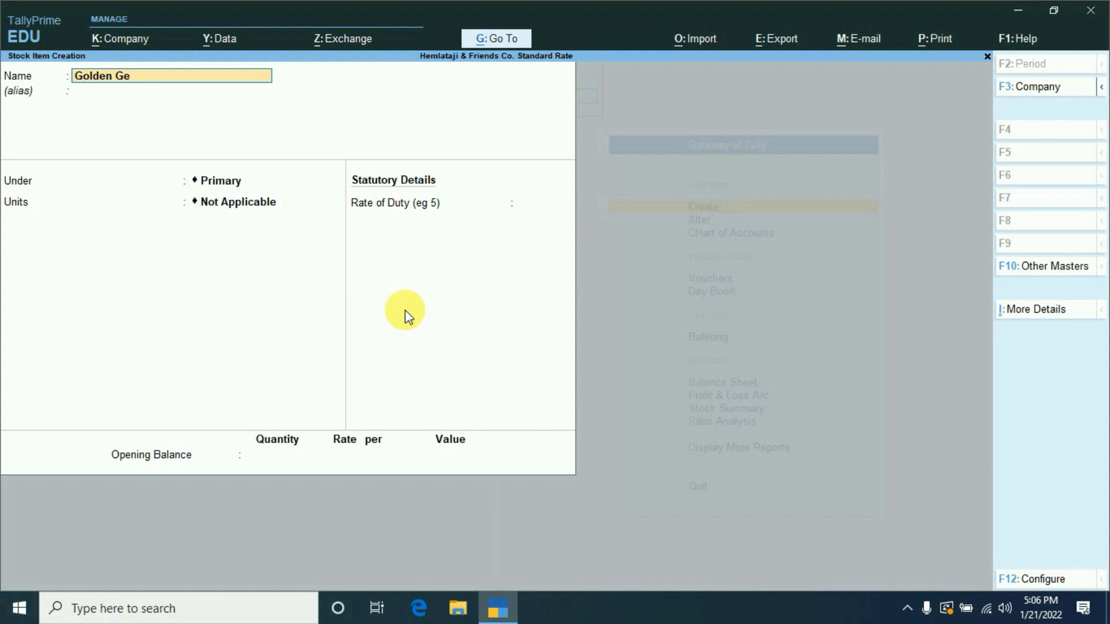
key(BackSpace)
key(BackSpace)
key(BackSpace)
key(BackSpace)
text(x Gel Pen)
key(Return)
key(Return)
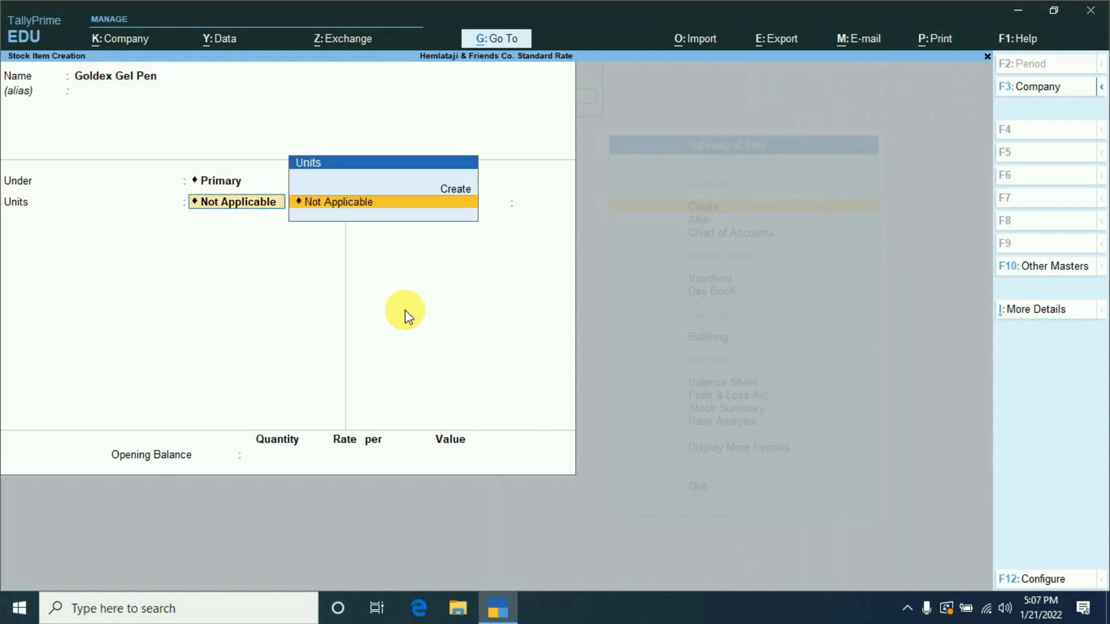
- Create the simple unit Pcs. with formal name Pieces and 0 decimal places for the item, and save the stock item
key(Return)
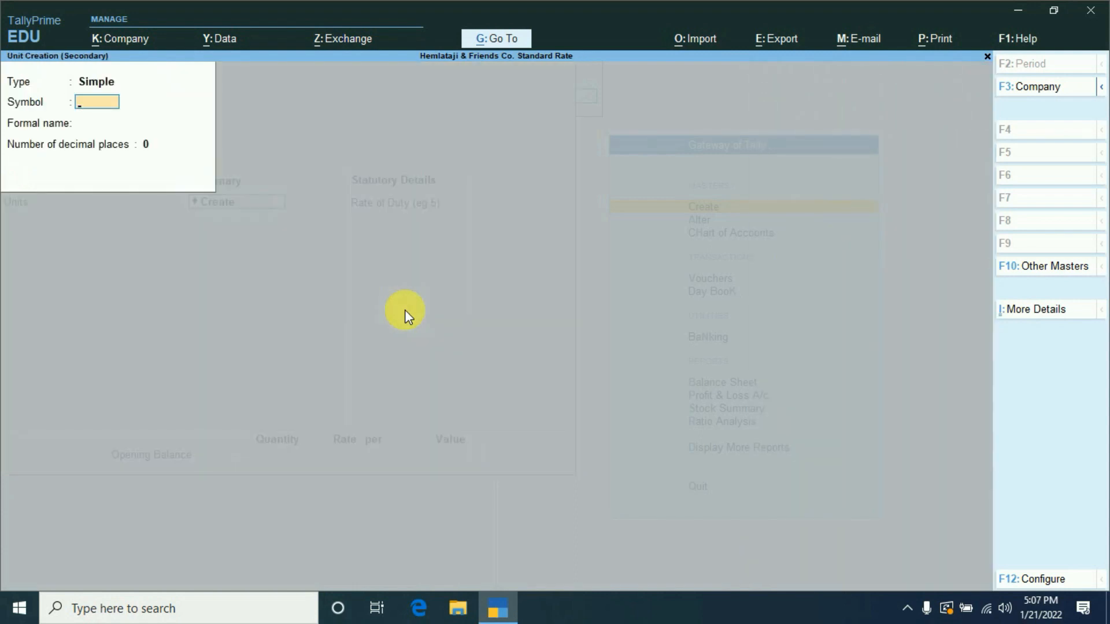
text(Pcs.)
key(Return)
text(Pieces)
key(Return)
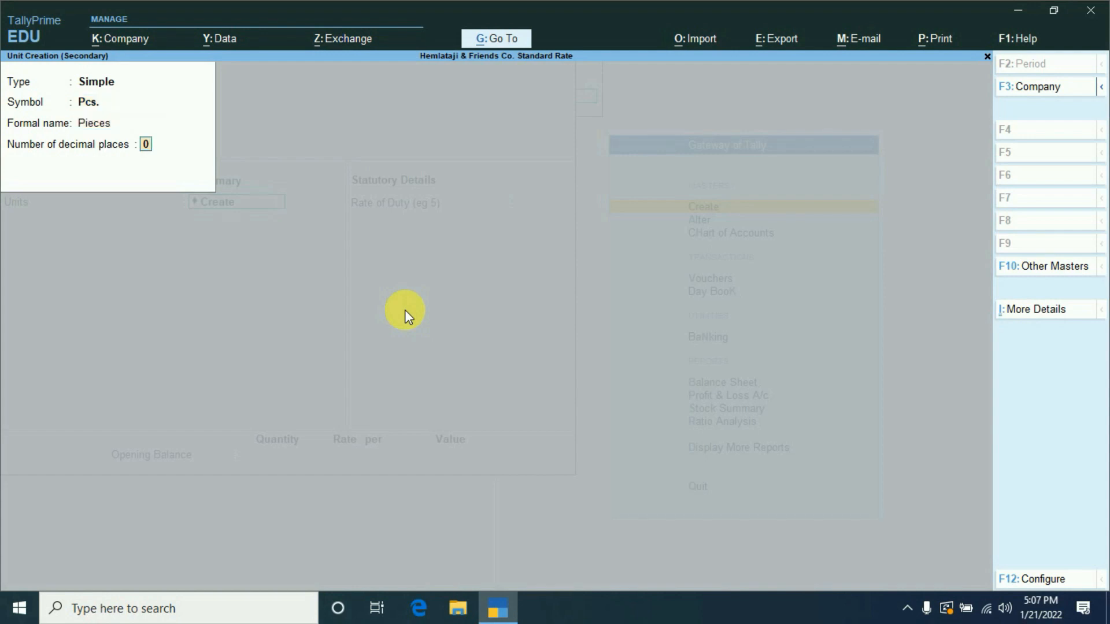
key(Return)
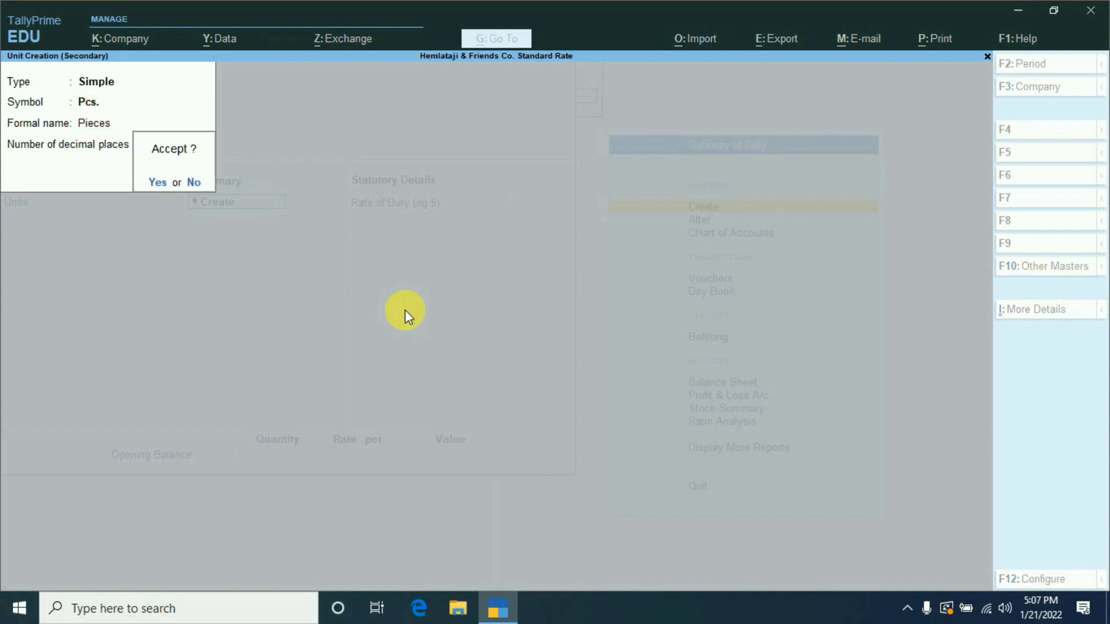
key(Return)
key(Return)
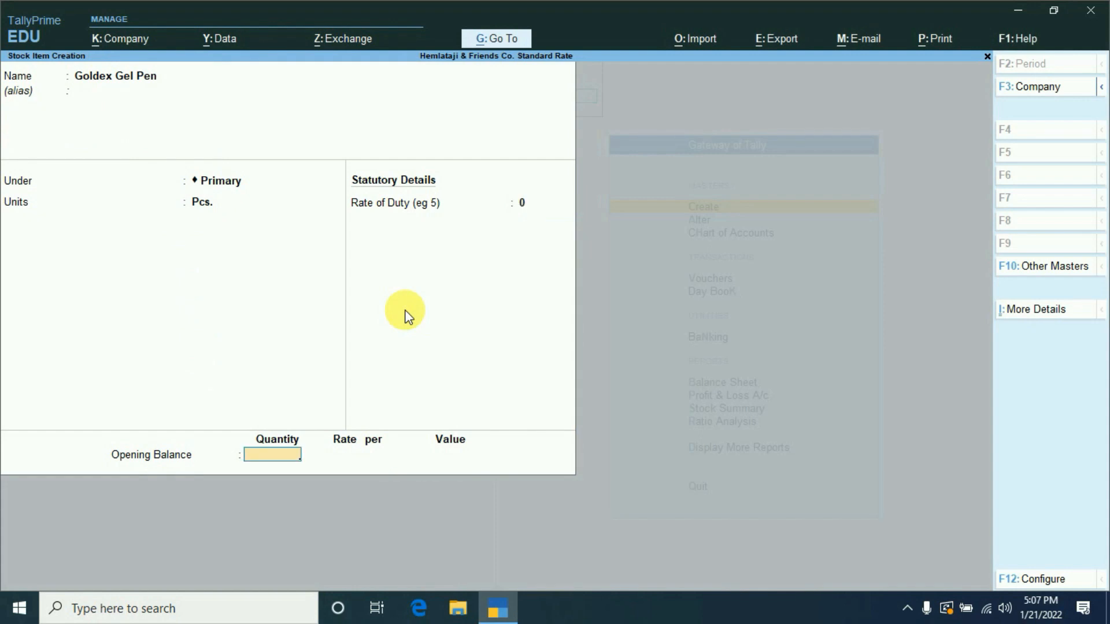
key(Return)
key(Return)
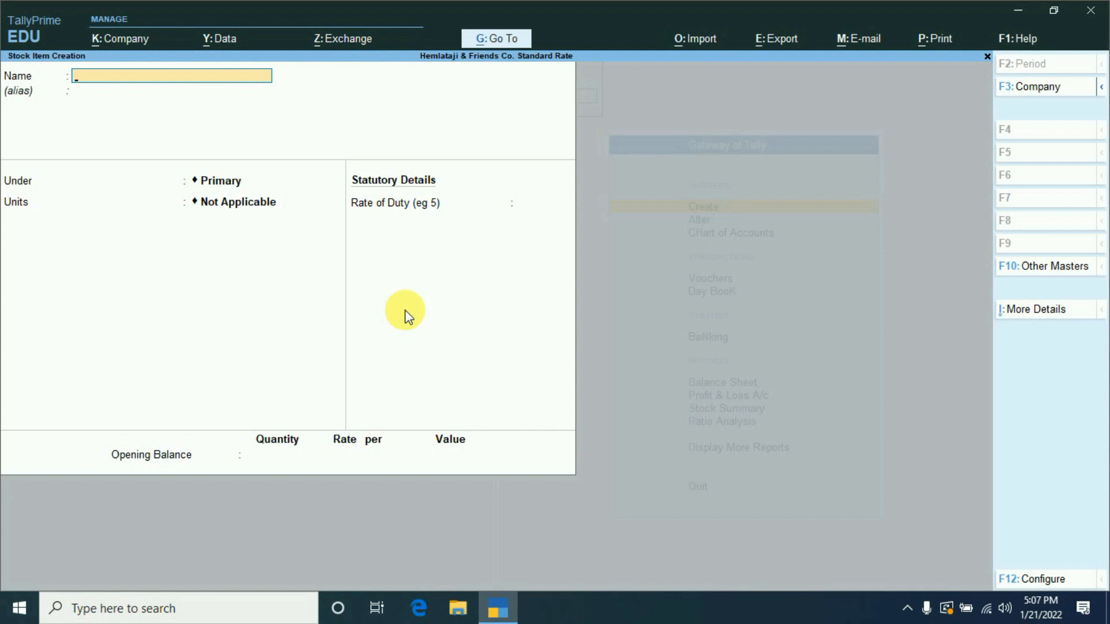
- Reopen Goldex Gel Pen for alteration and set its standard cost to 4.00 per Pcs. applicable from 1-Apr-21
key(Page_Up)
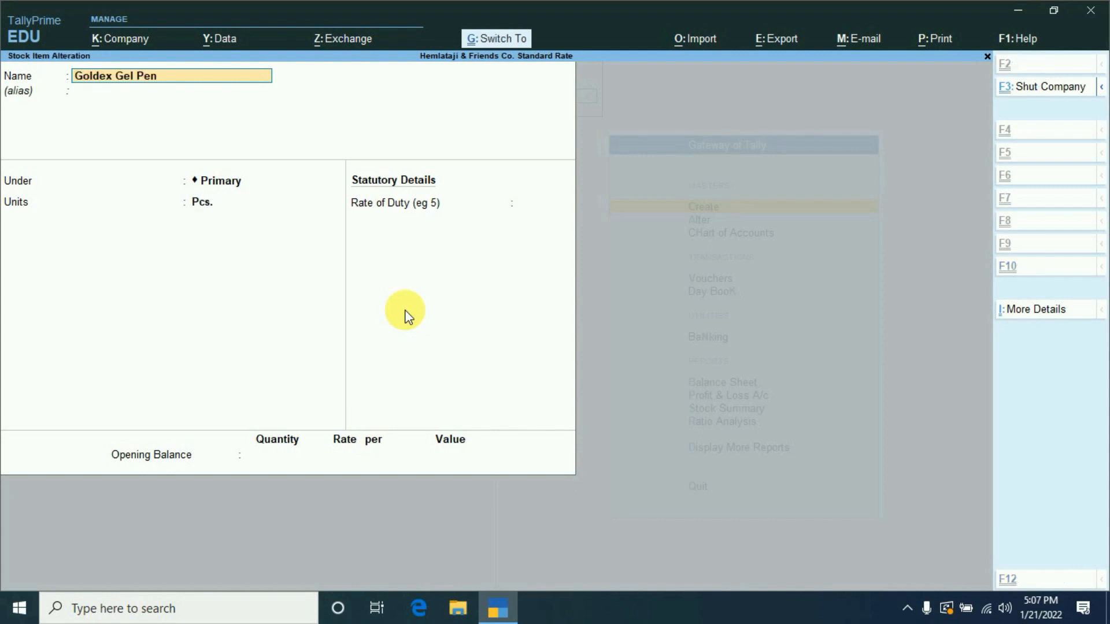
key(ctrl+i)
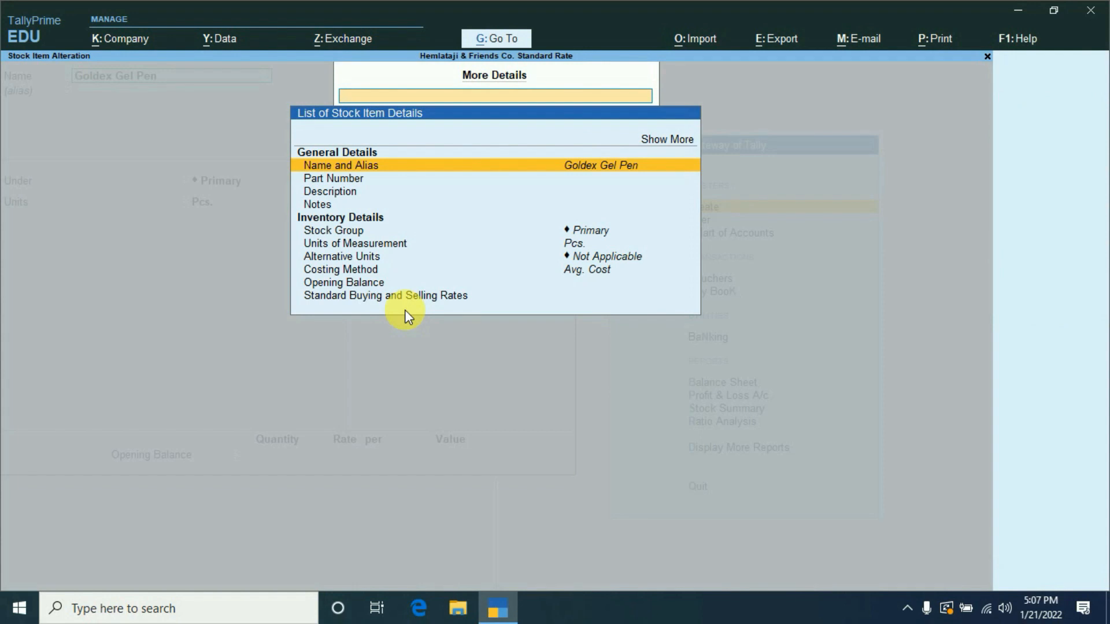
key(End)
key(Return)
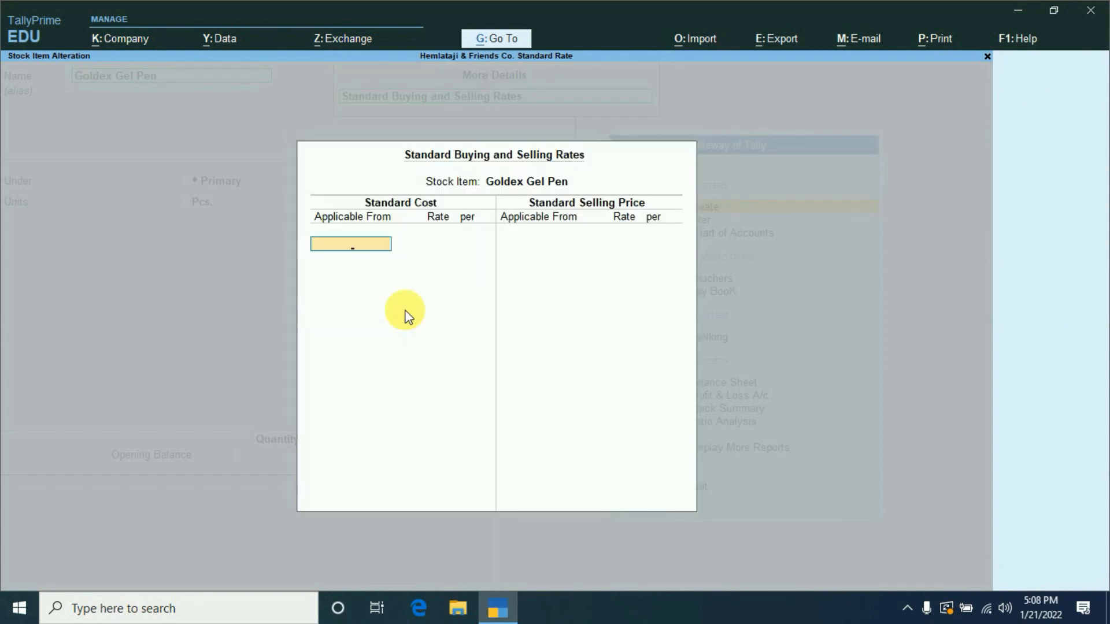
text(1-4)
key(Return)
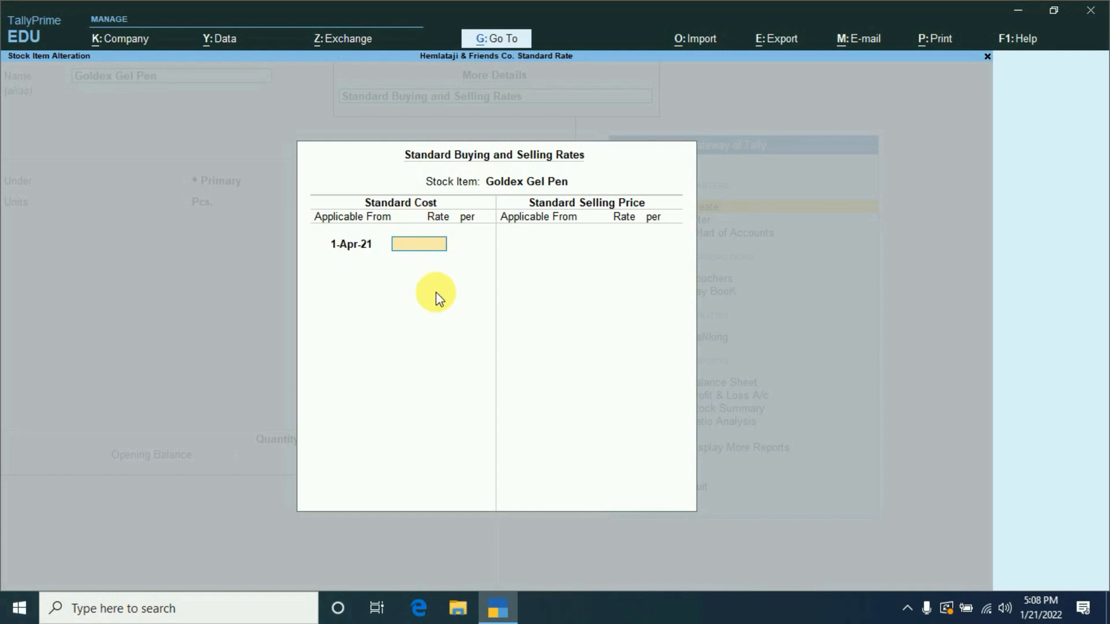
text(4)
key(Return)
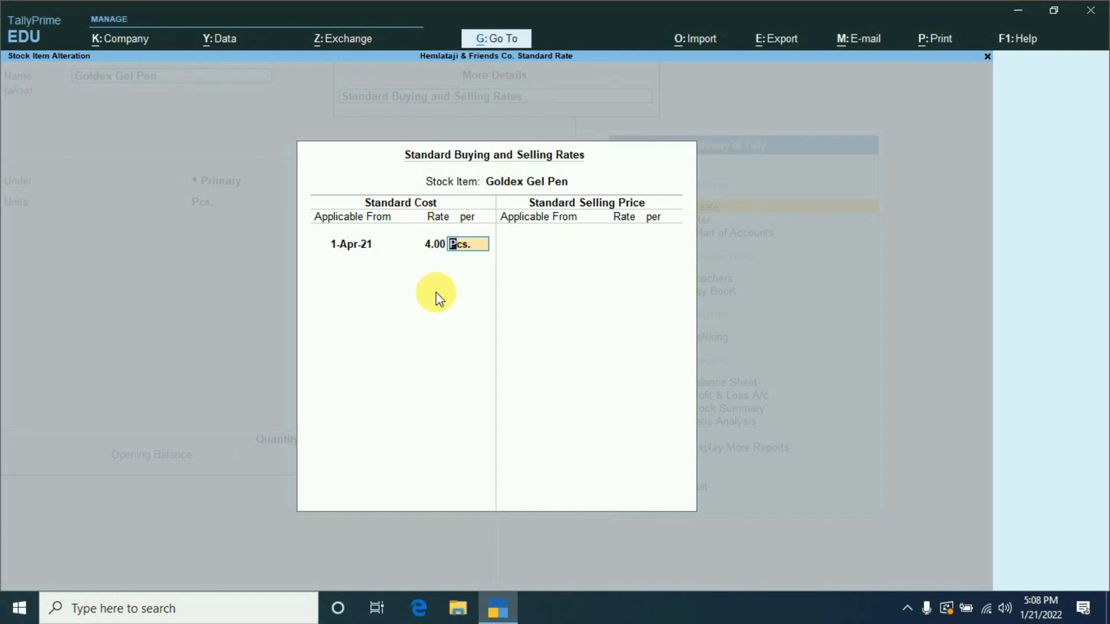
key(Return)
- Set the standard selling price of Goldex Gel Pen to 16.00 per Pcs. applicable from 1-Apr-21
key(Return)
text(1.4)
key(Return)
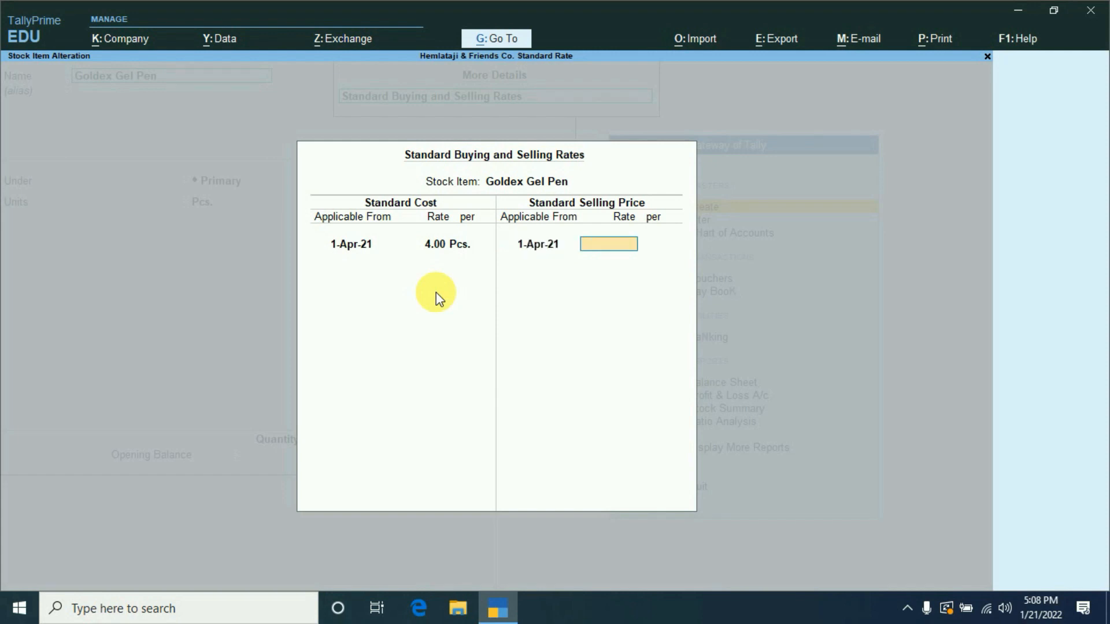
text(16)
key(shift+Tab)
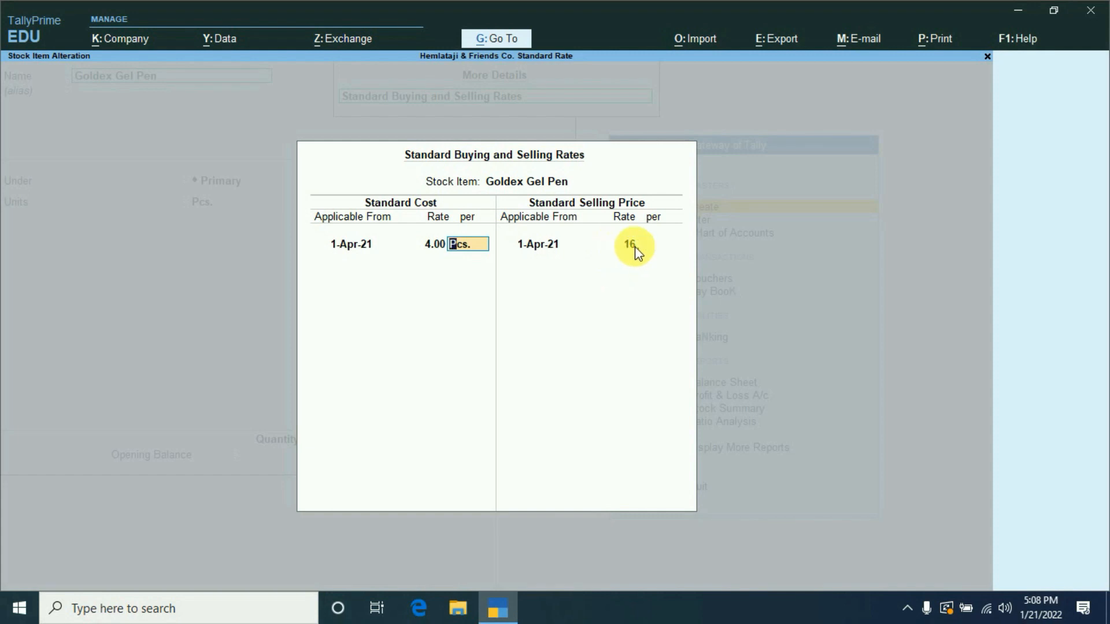
key(Return)
key(Return)
key(Return)
key(Return)
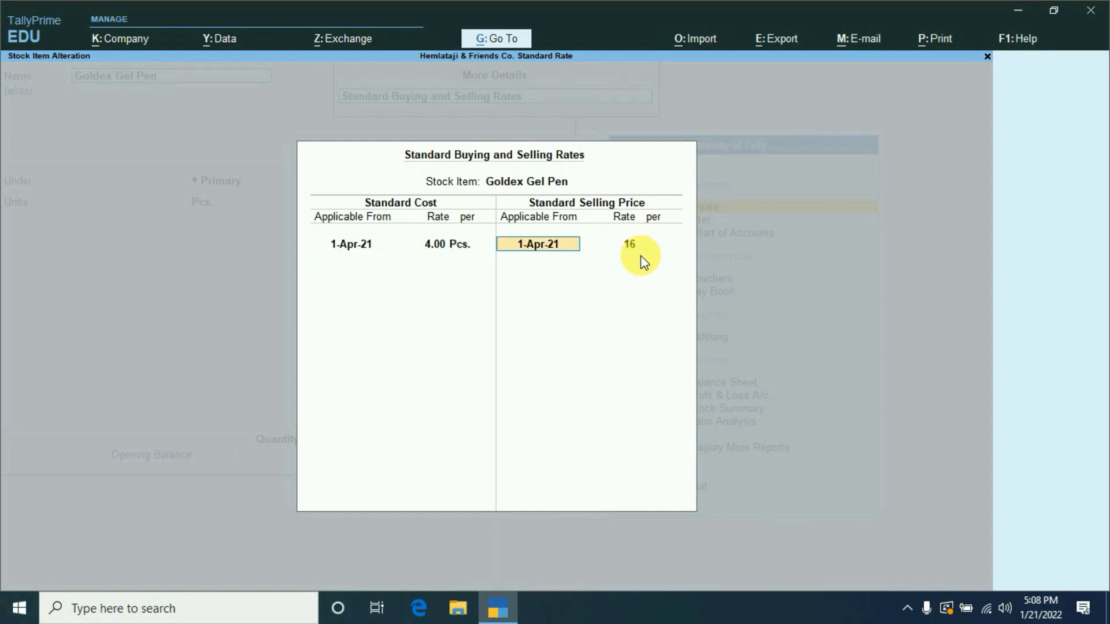
key(Return)
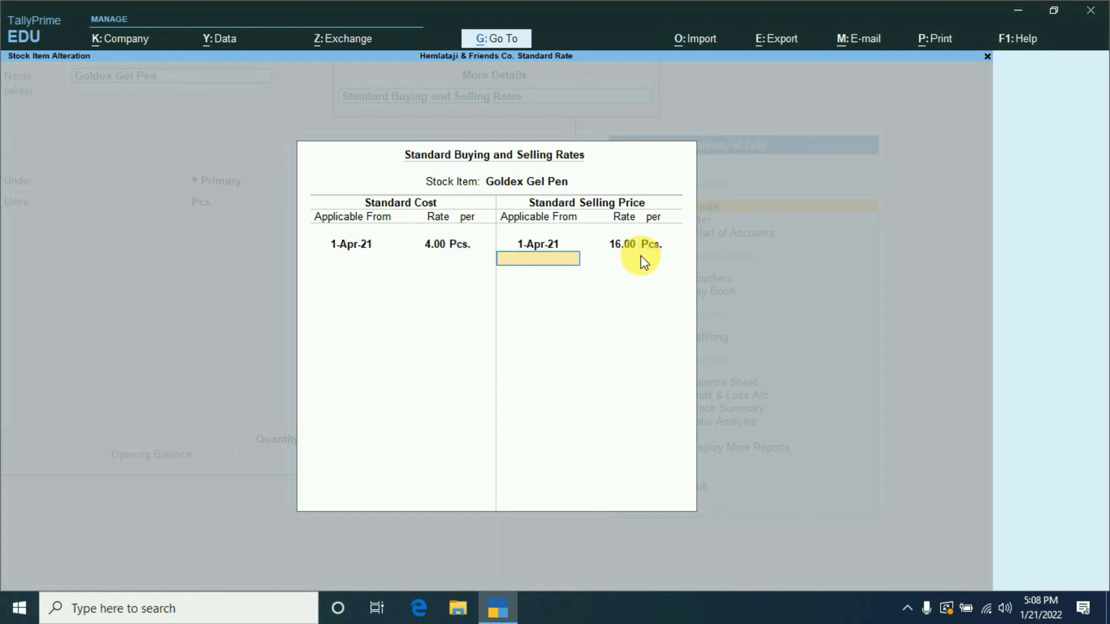
key(Return)
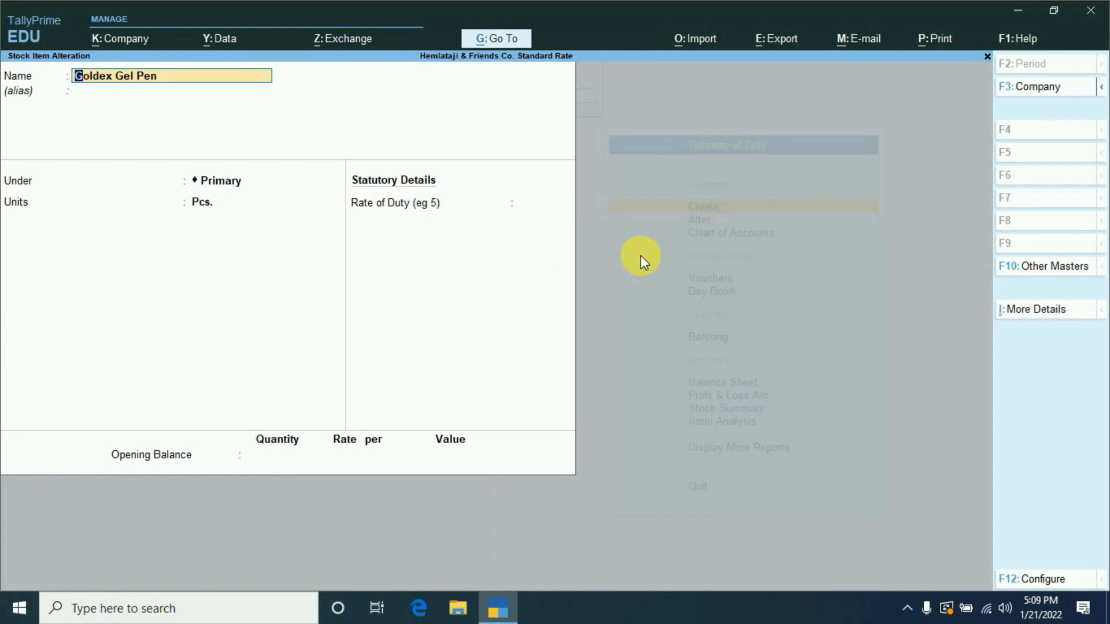
- Save the altered Goldex Gel Pen stock item and leave stock item creation
key(Return)
key(Return)
key(Return)
key(Return)
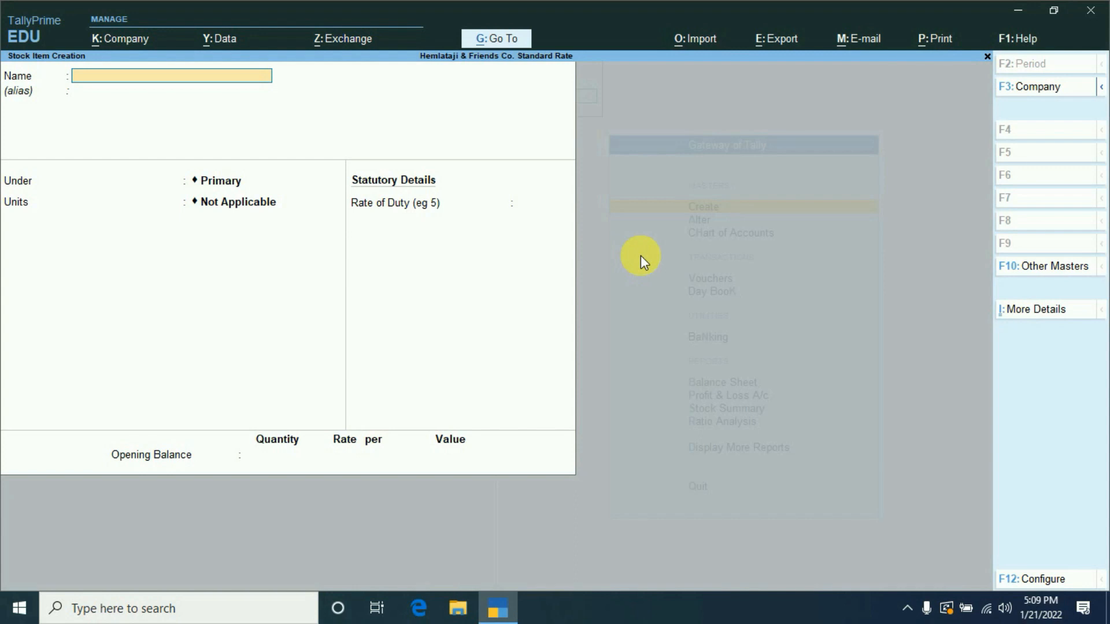
key(Escape)
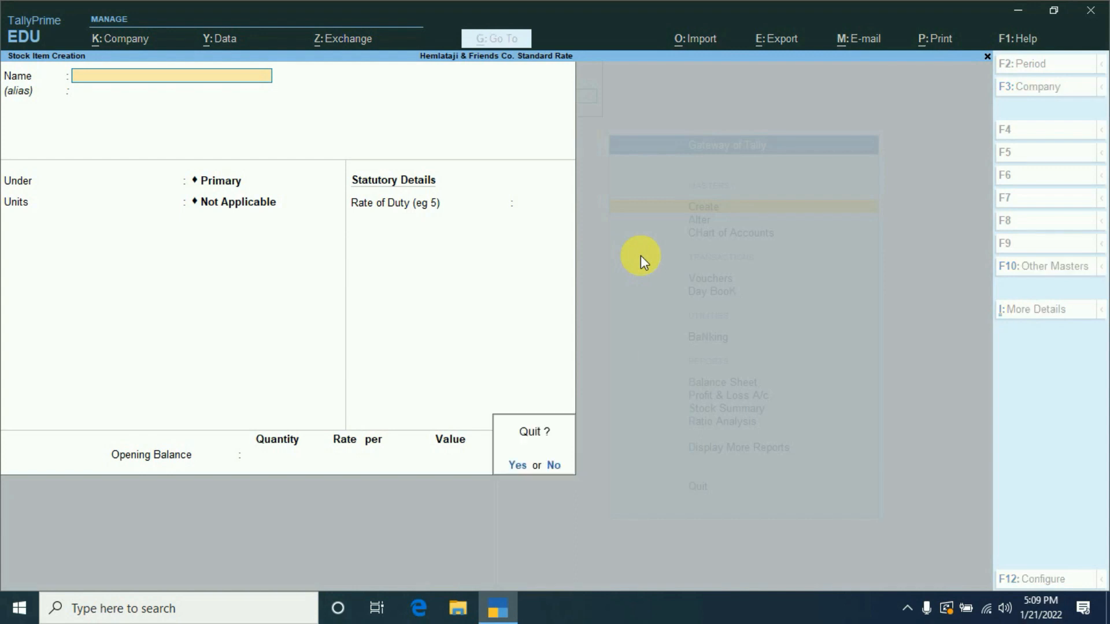
key(Return)
- Create the ledger Purchase A/c under Purchase Accounts and save it
key(Up)
key(Up)
key(Up)
key(Up)
key(Up)
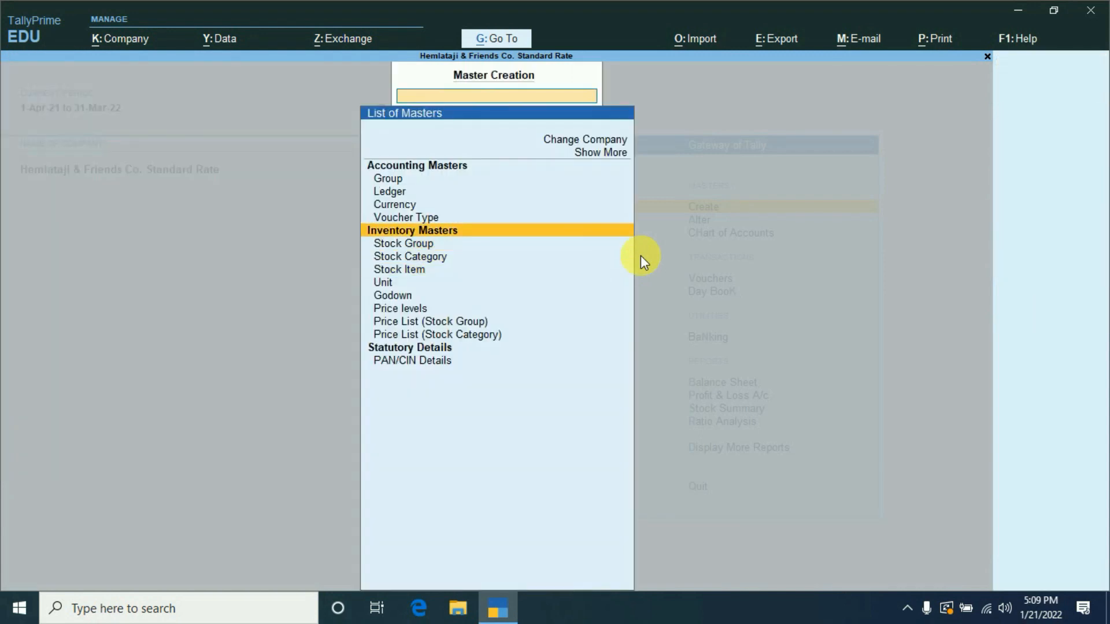
key(Return)
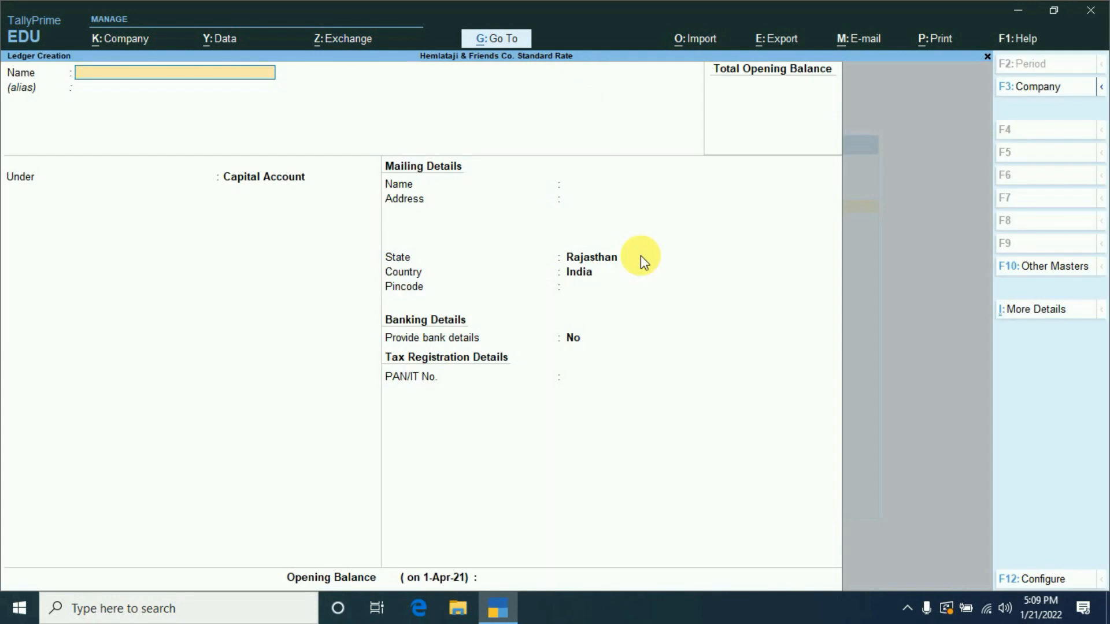
text(Purchase A/c)
key(Return)
text(Pu)
key(Return)
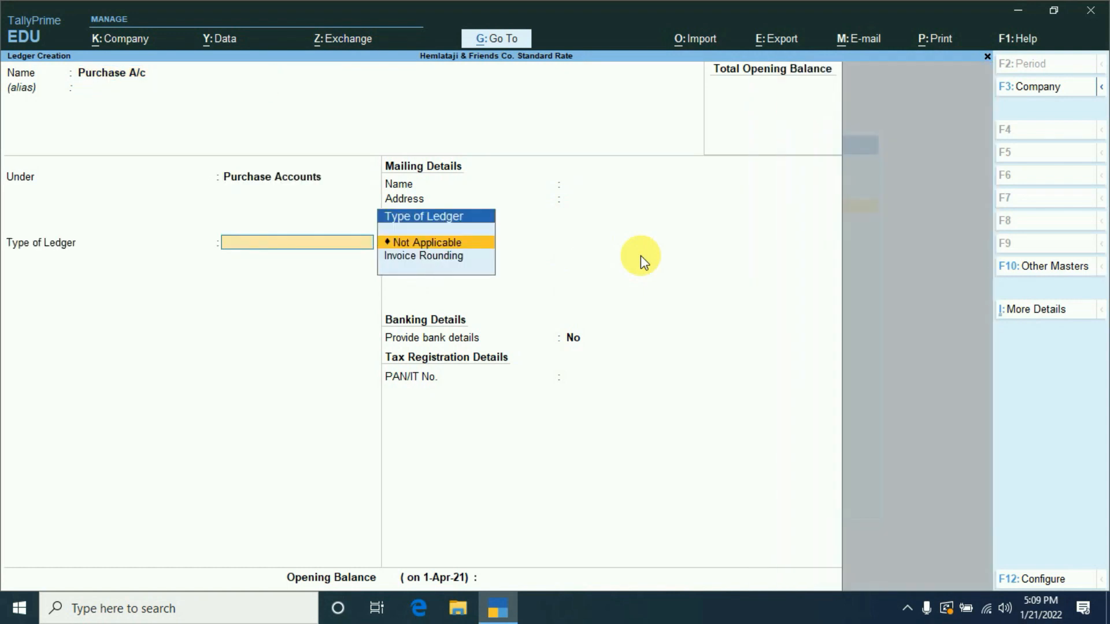
key(ctrl+a)
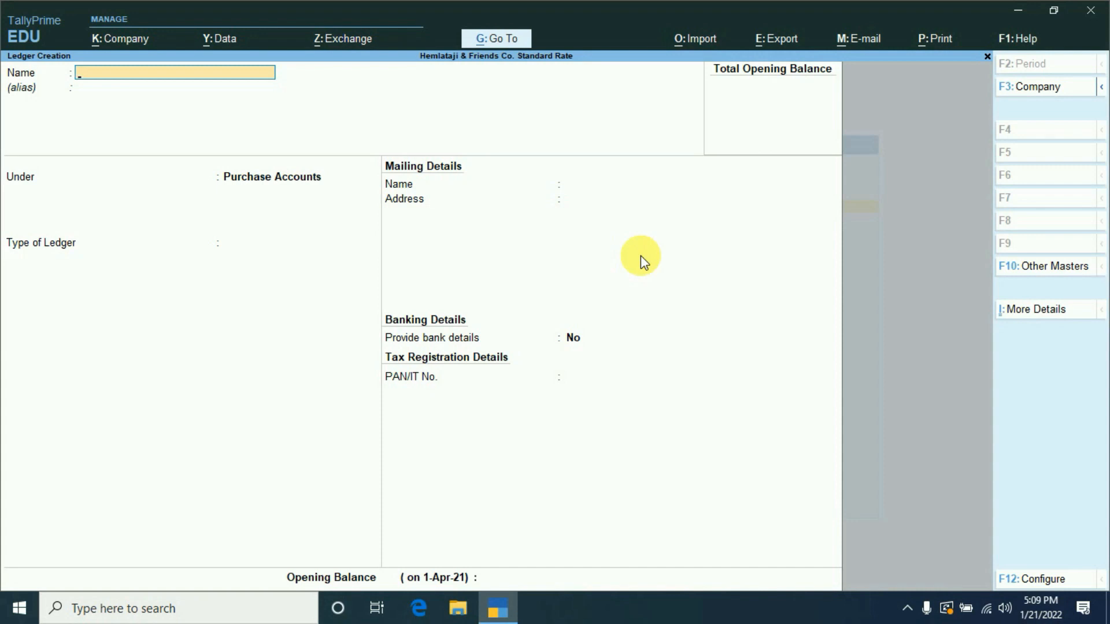
- Create the ledger Sales A/c under Sales Accounts and save it
text(Sales A/c)
key(Return)
key(Return)
text(S)
key(Return)
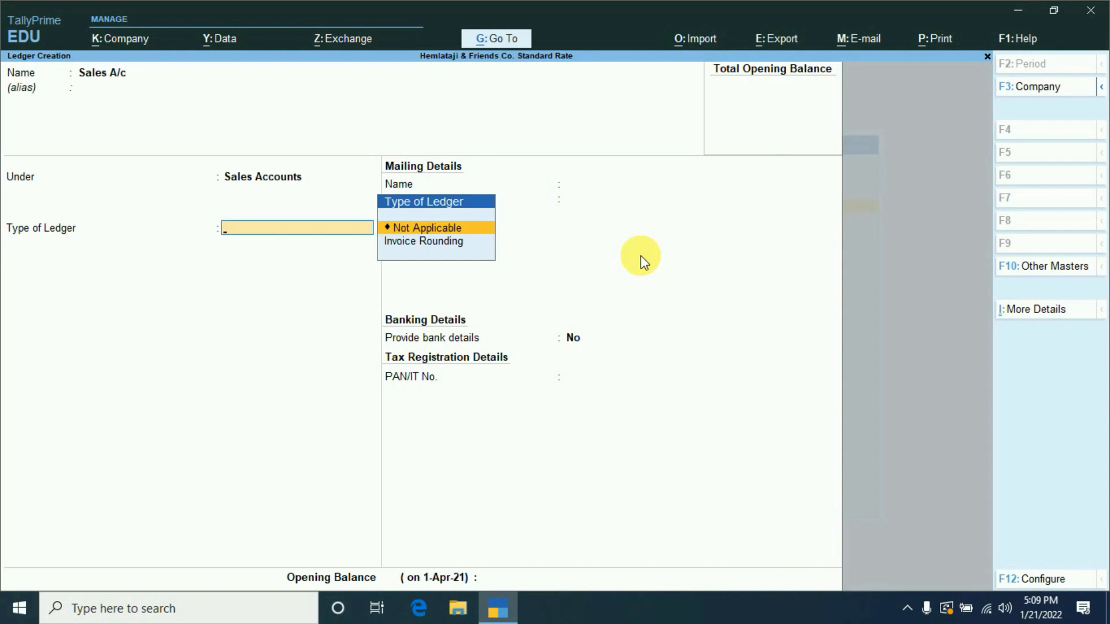
key(ctrl+a)
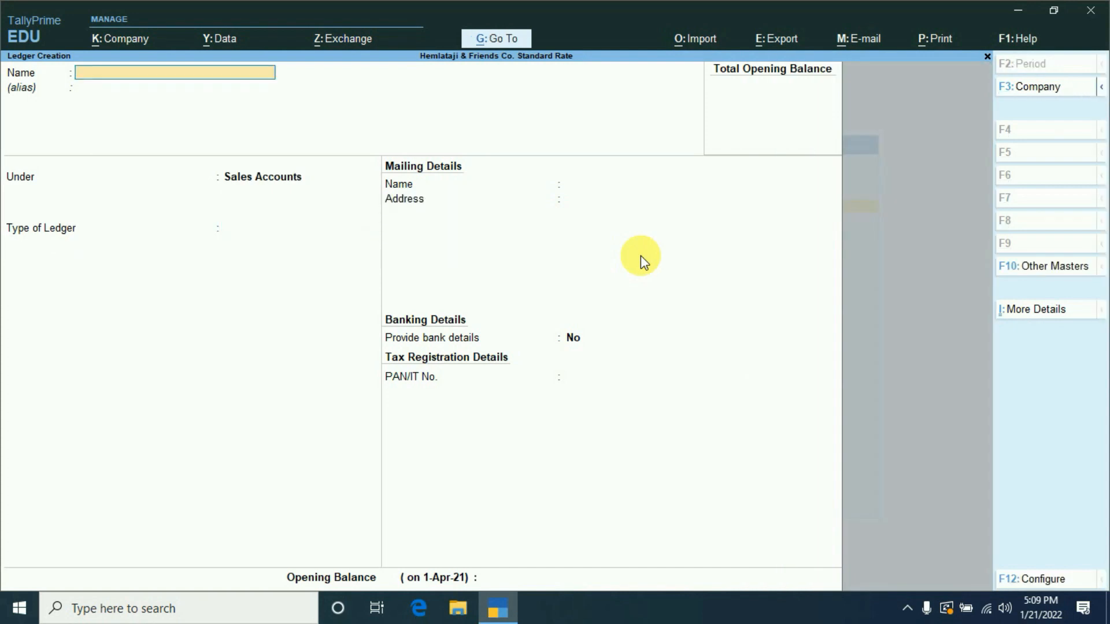
- Start a ledger named Mr. SD Distributor A/c under Sundry Debtors, with balances maintained bill-by-bill
text(Mr)
text(. SD Distributor a/c)
key(Return)
text(S)
key(Up)
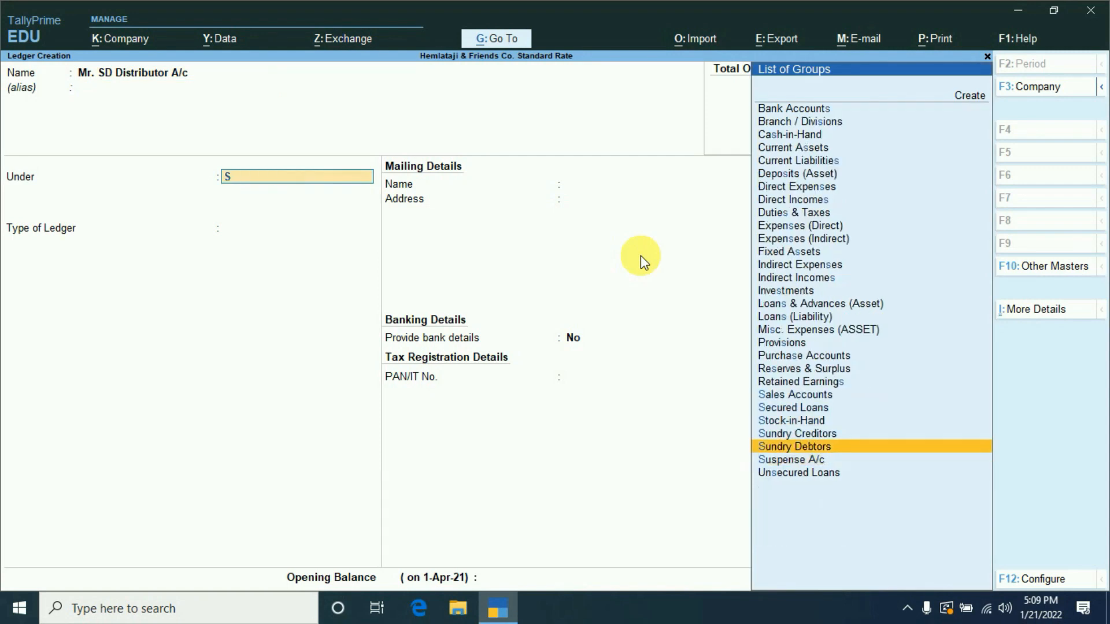
key(Return)
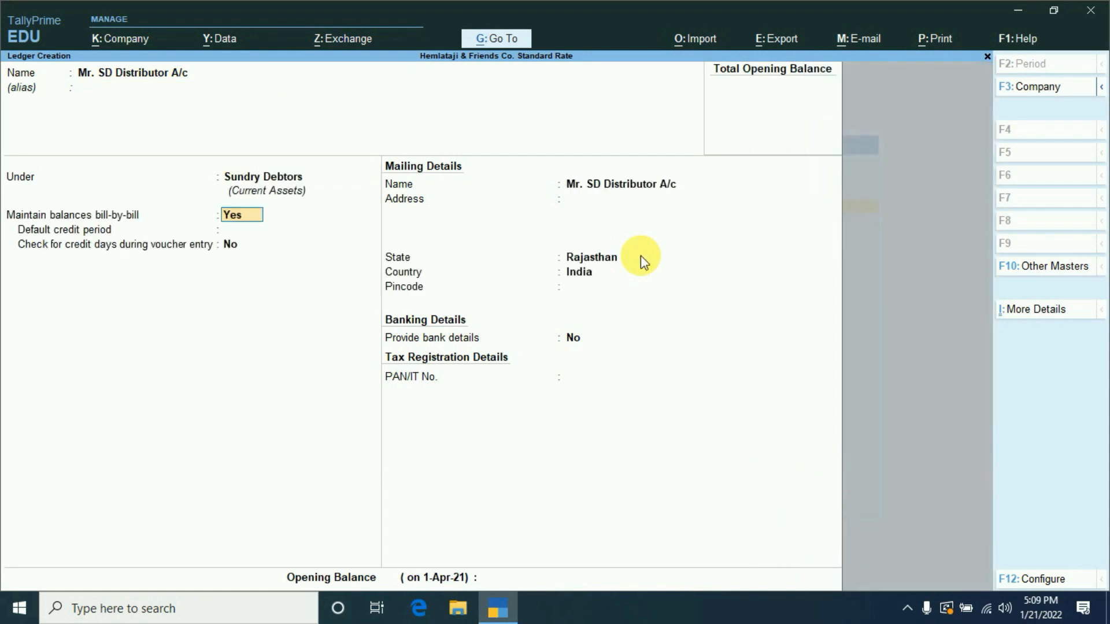
key(Return)
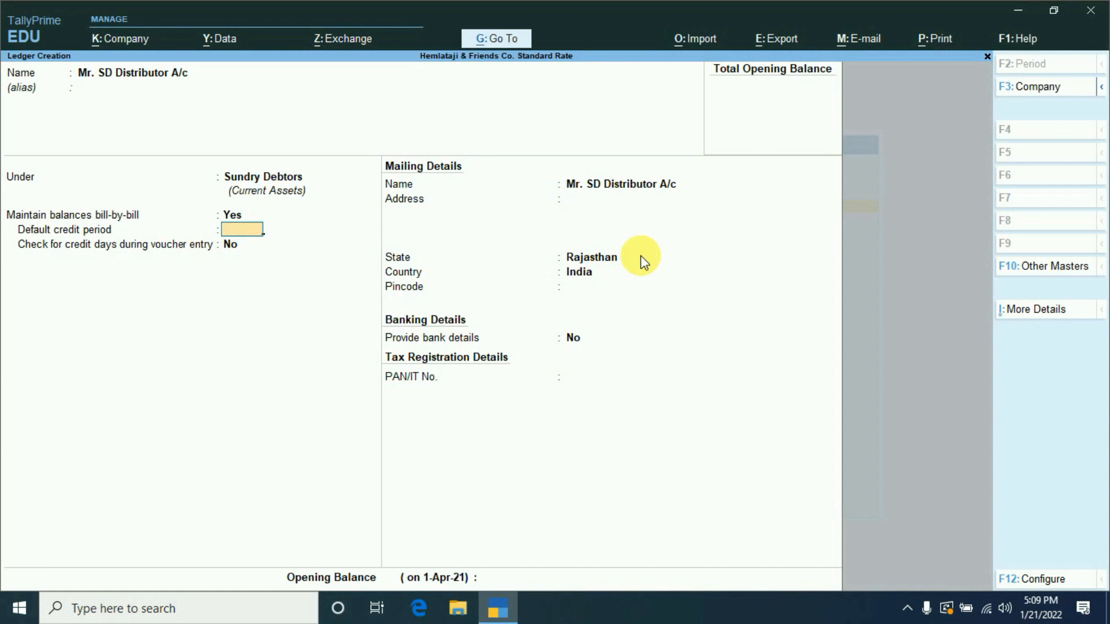
- Add price level applicability to the distributor ledger, choose the Distributor level, and save the ledger
key(ctrl)
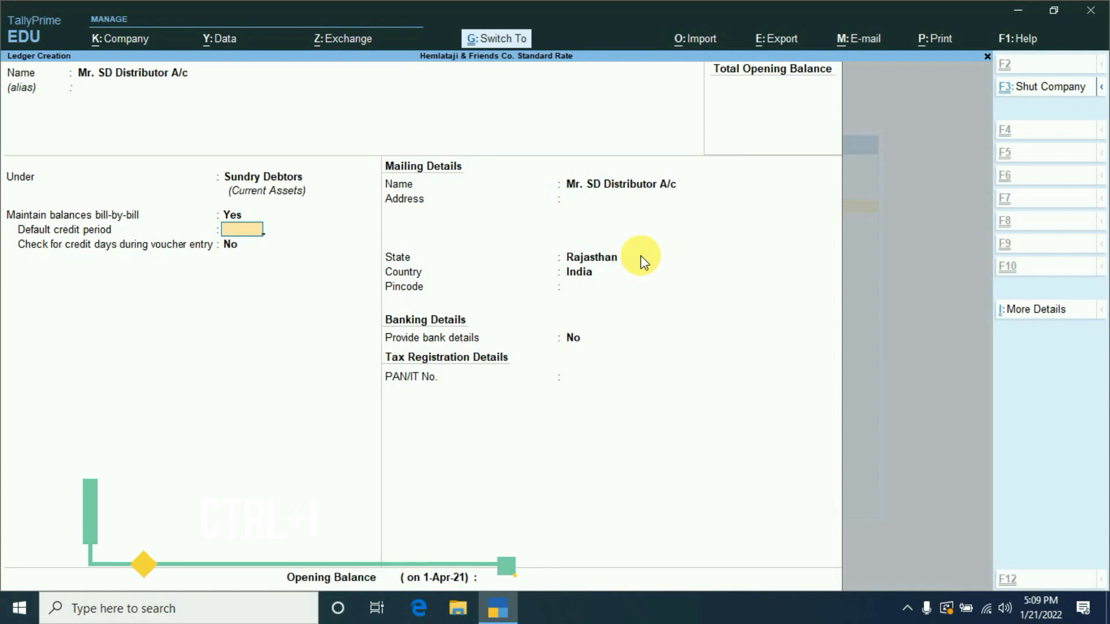
key(ctrl+i)
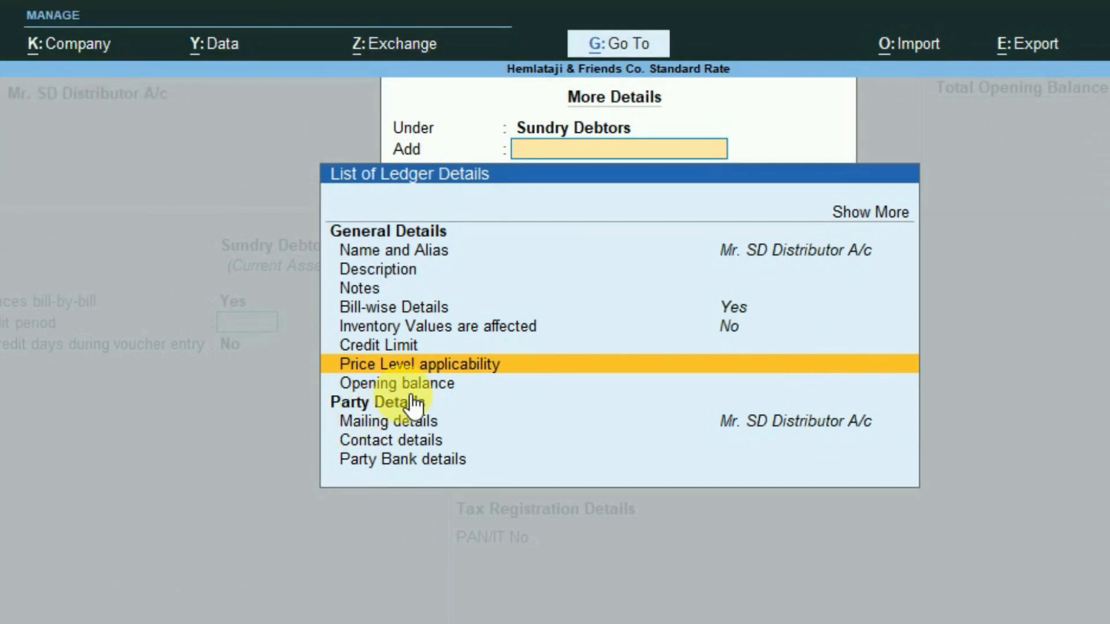
key(Return)
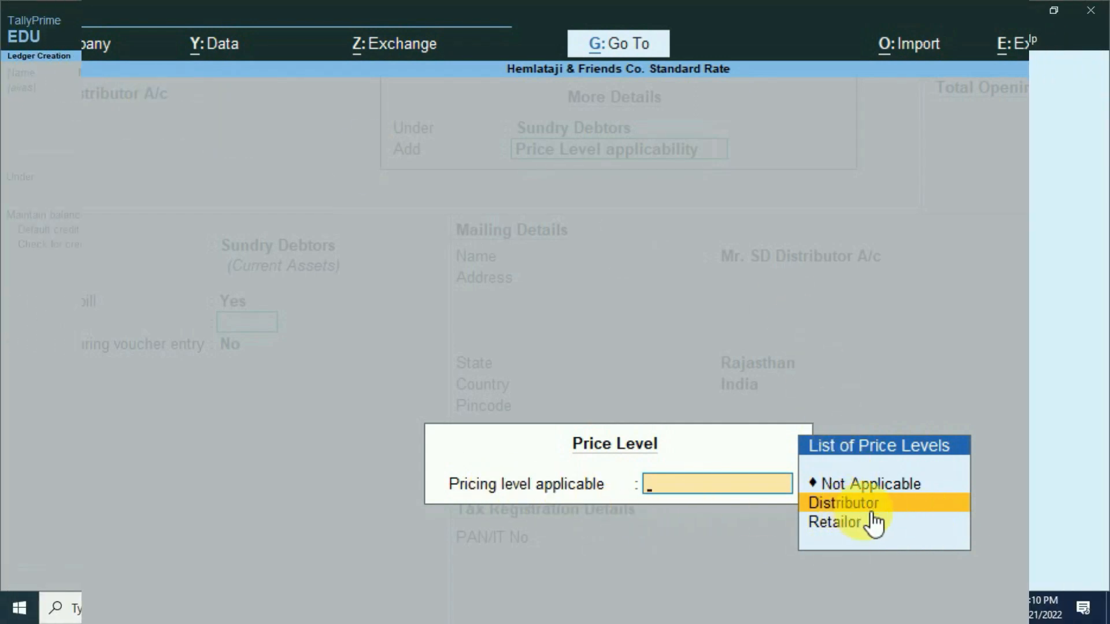
key(Return)
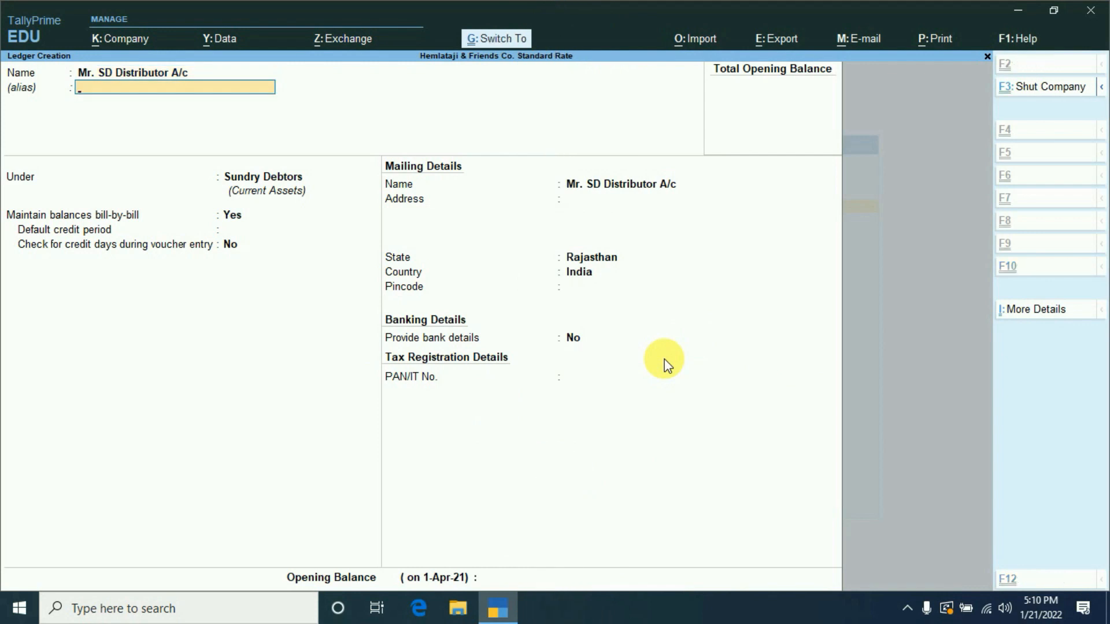
key(ctrl+a)
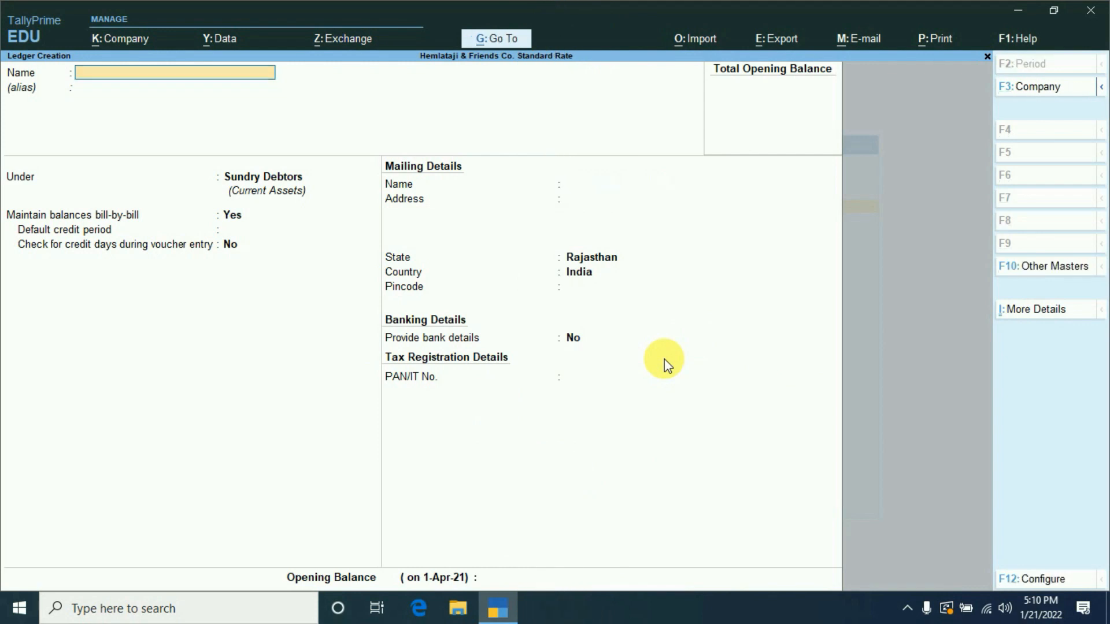
text(Mr. SD Retilor A/c)
key(Return)
key(Return)
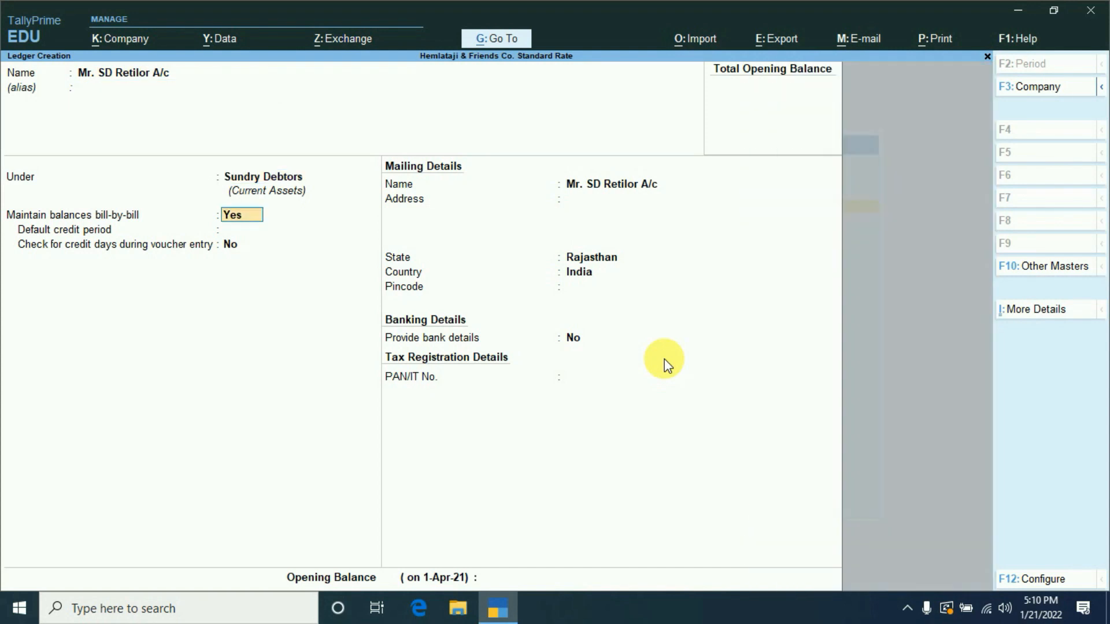
- Set the Retailor price level as applicable for the retailer ledger, save it, and leave ledger creation
key(ctrl+i)
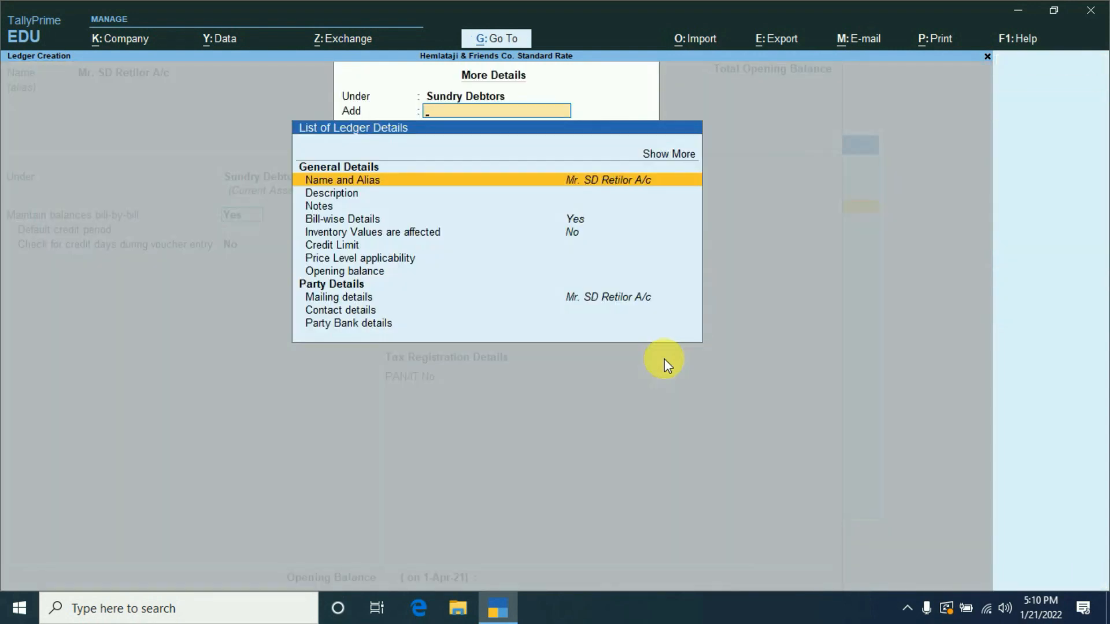
key(Down)
key(Down)
key(Down)
key(Down)
key(Down)
key(Down)
key(Return)
key(Down)
key(Down)
key(Return)
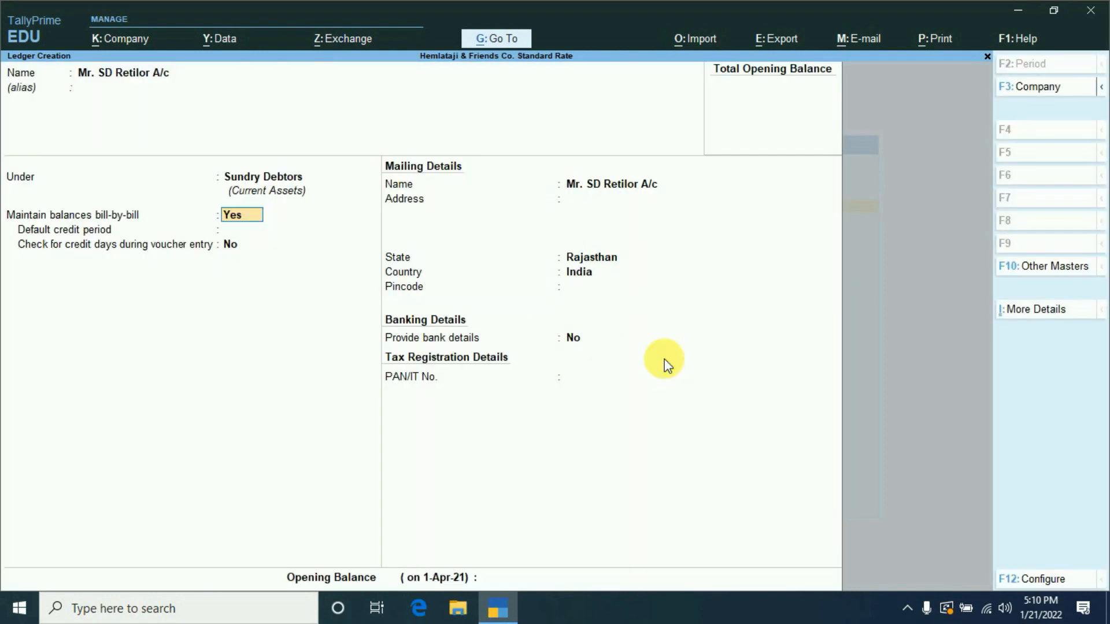
key(Return)
key(ctrl+a)
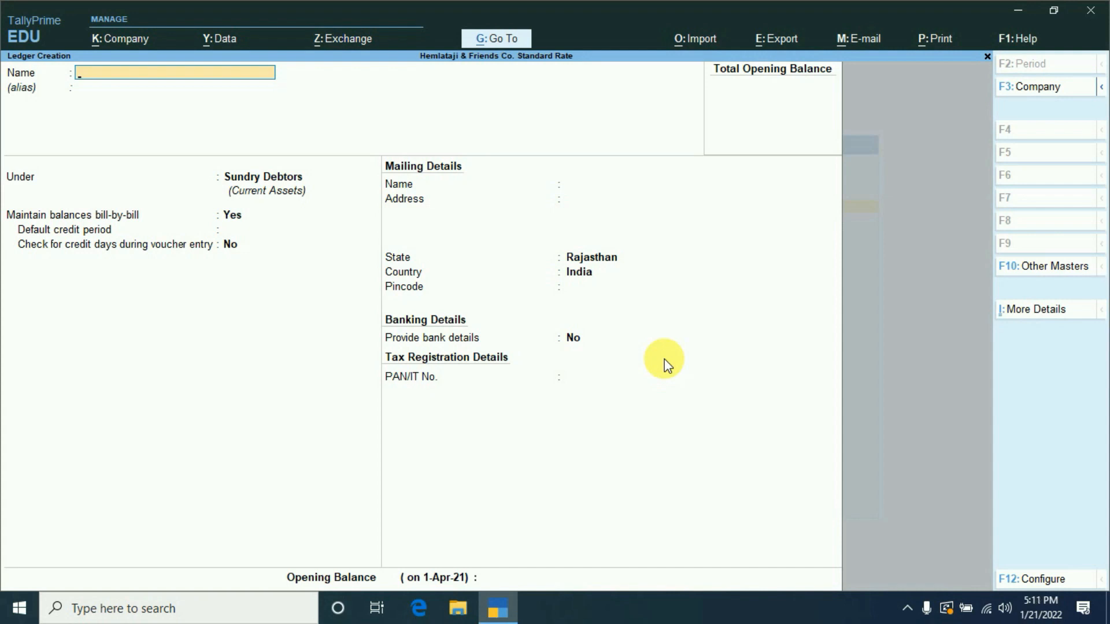
key(Escape)
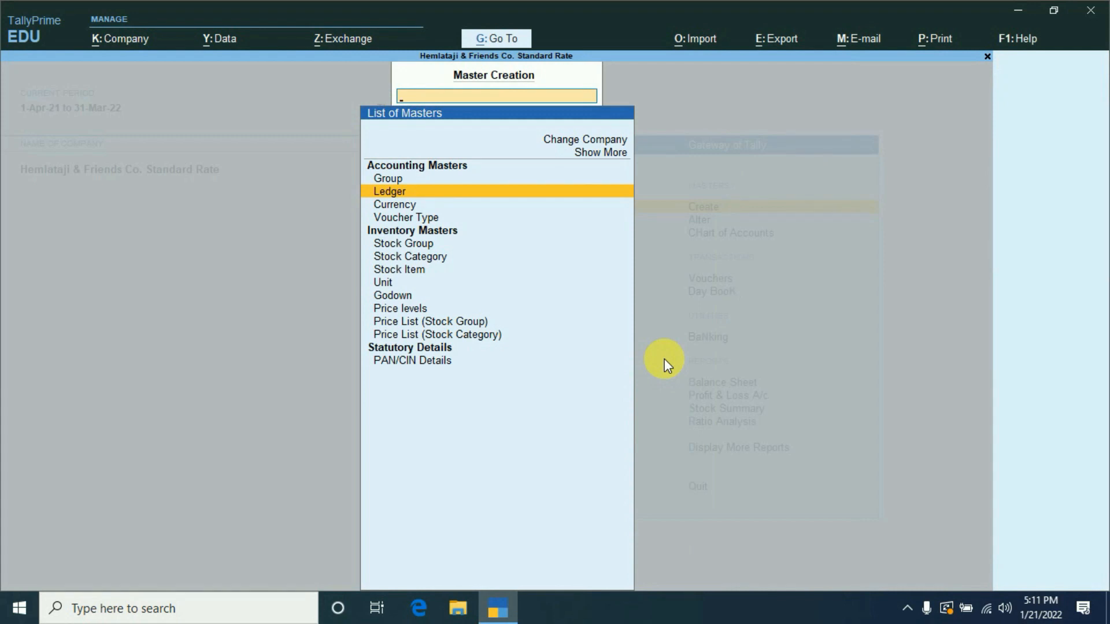
- Open a stock group price list for All Items at the Distributor price level, applicable from 1-Apr-21
key(Down)
key(Down)
key(Down)
key(Down)
key(Down)
key(Down)
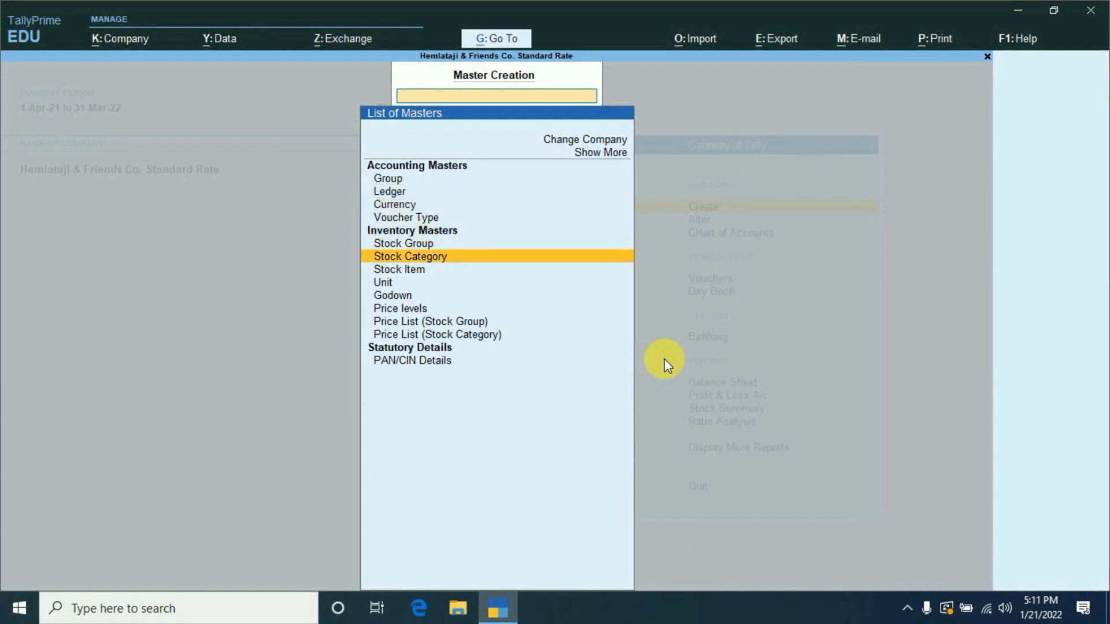
key(Down)
key(Down)
key(Down)
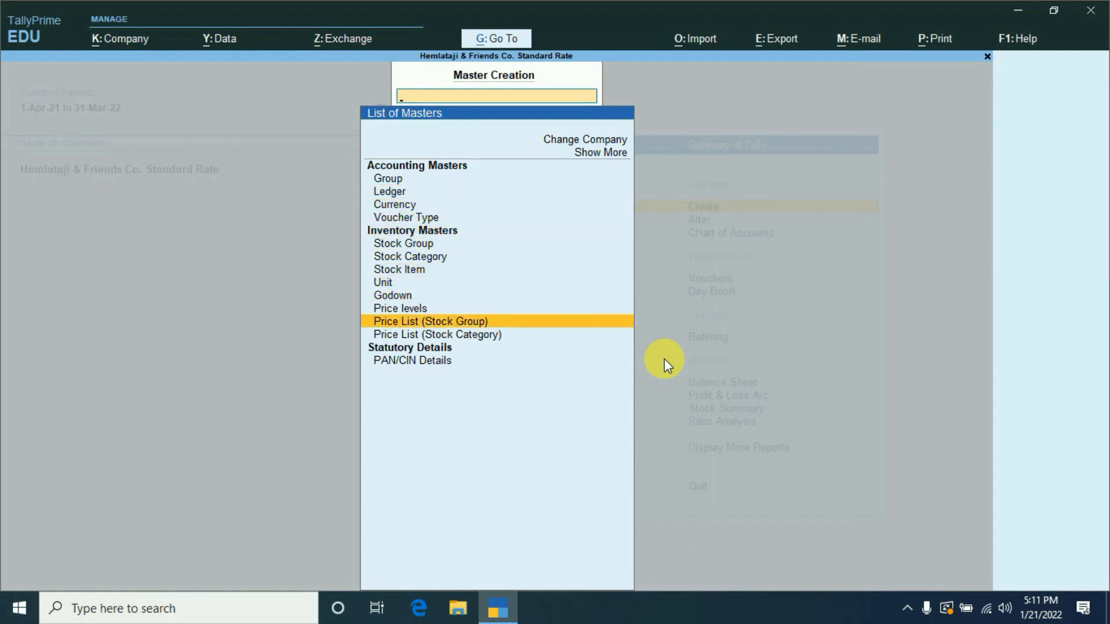
click(452, 323)
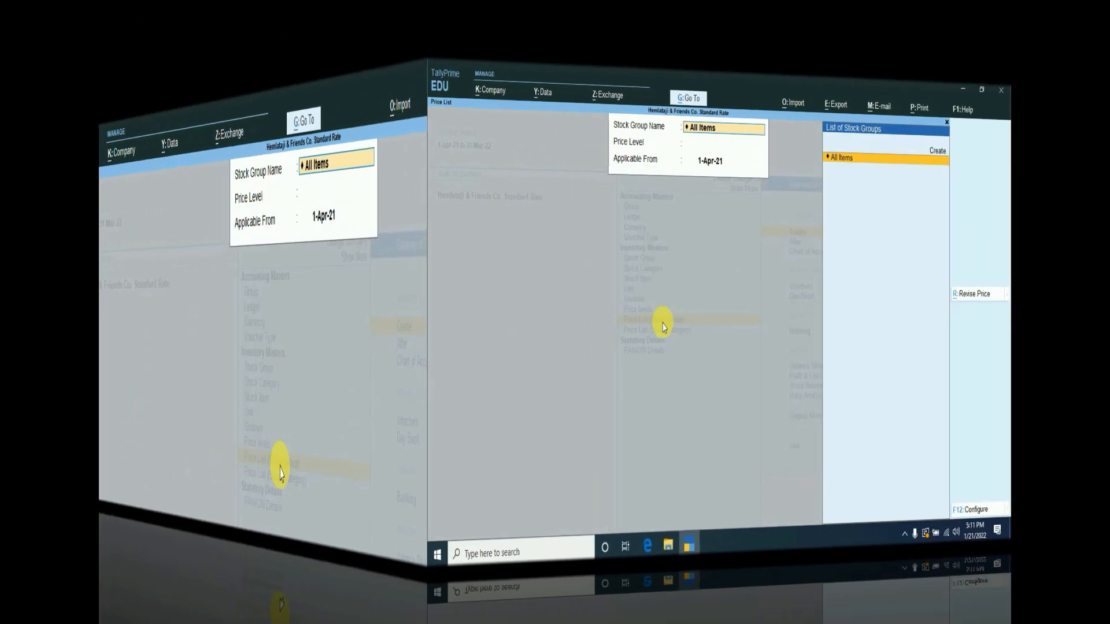
key(Return)
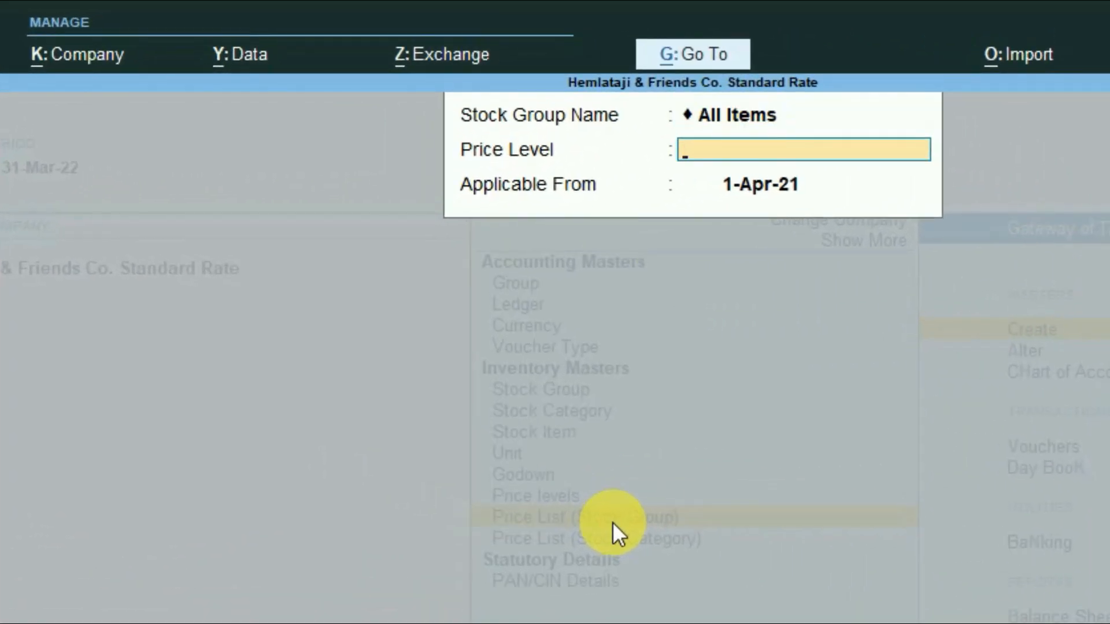
key(Return)
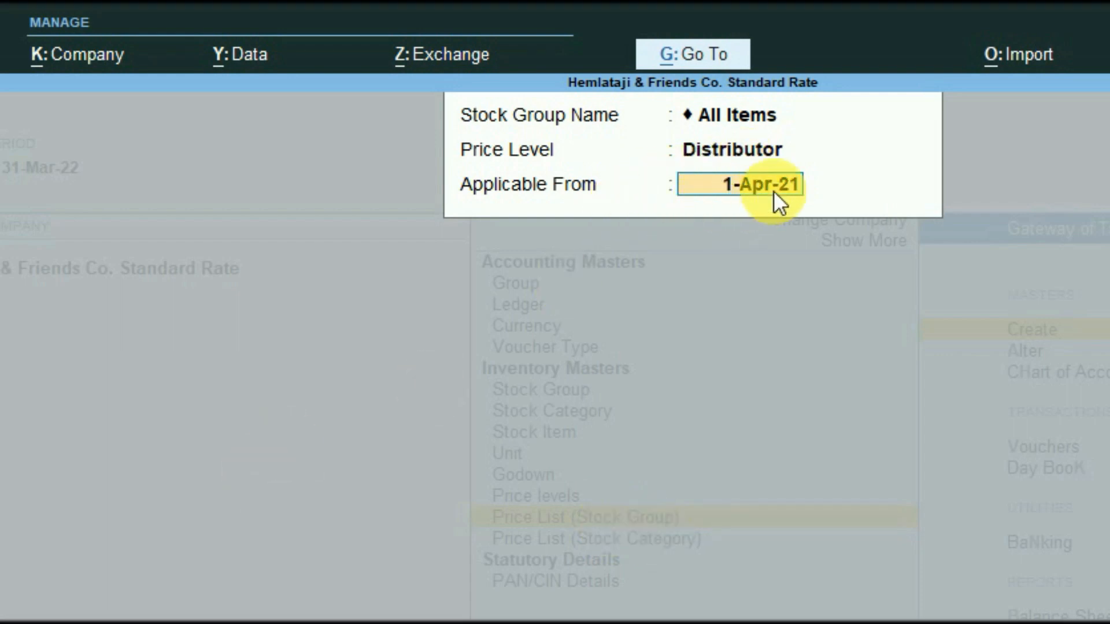
key(Return)
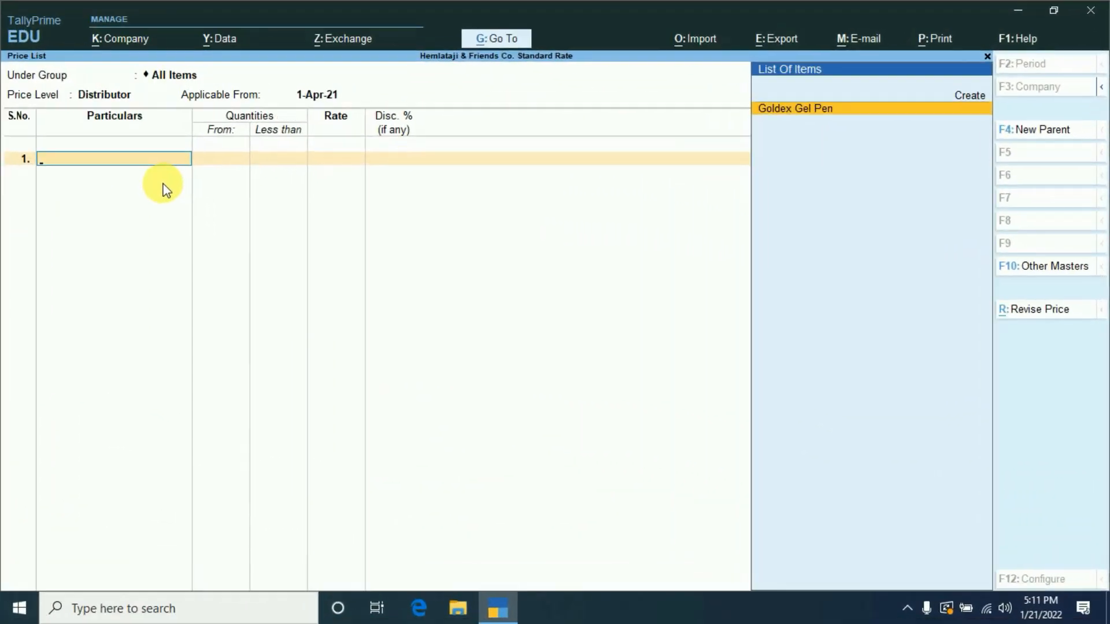
- Add Goldex Gel Pen to the Distributor price list with a rate of 7.00 for quantities less than 10,000 Pcs
click(803, 116)
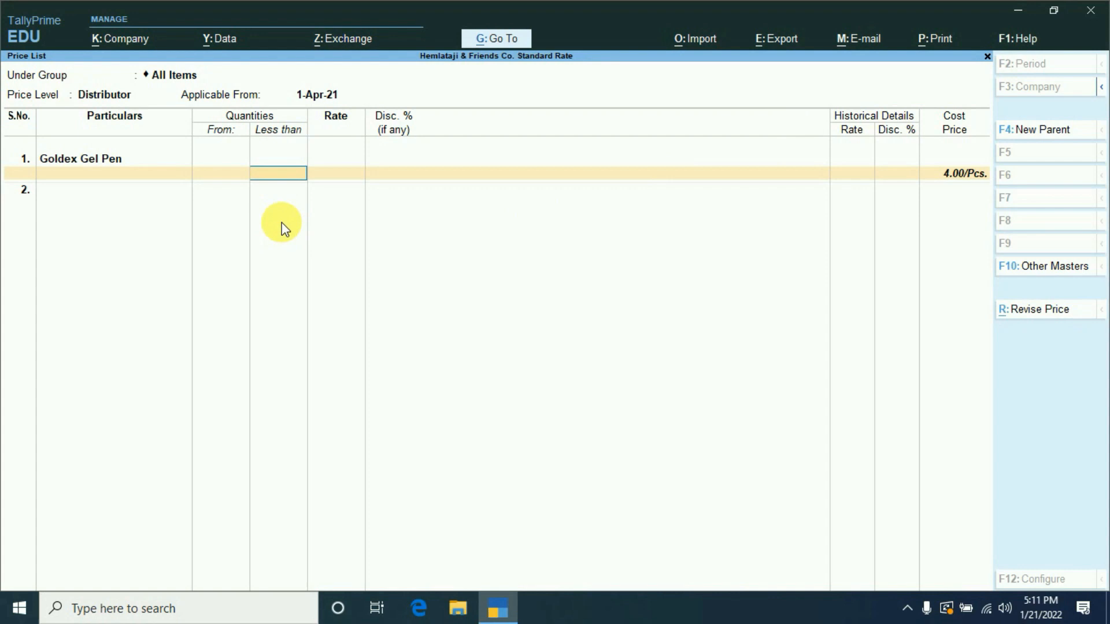
text(10000)
key(Return)
text(7)
key(Return)
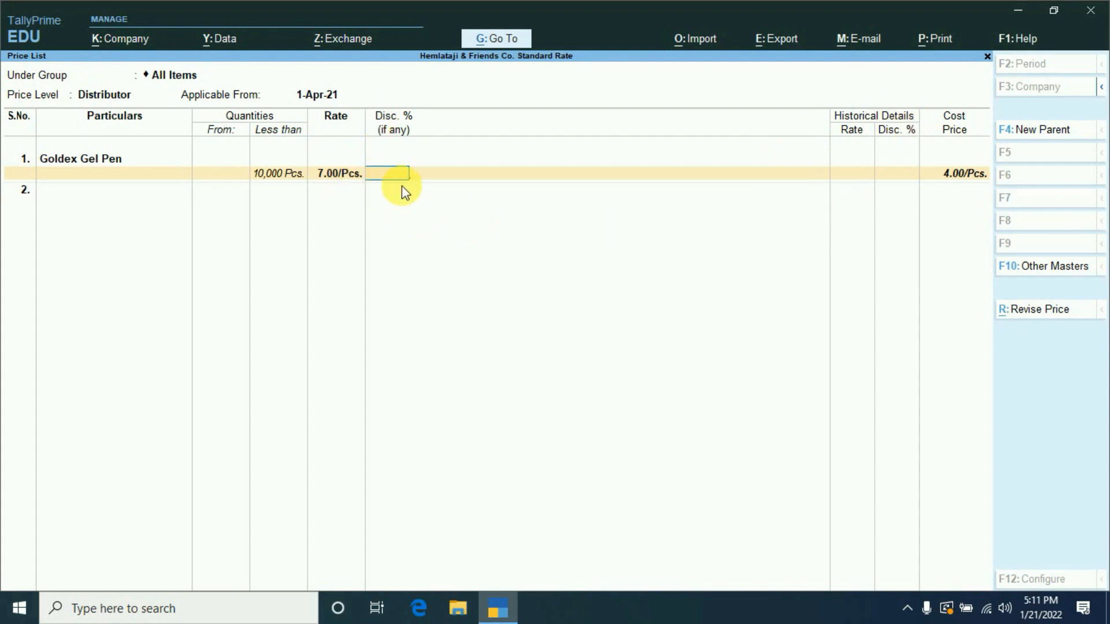
key(Return)
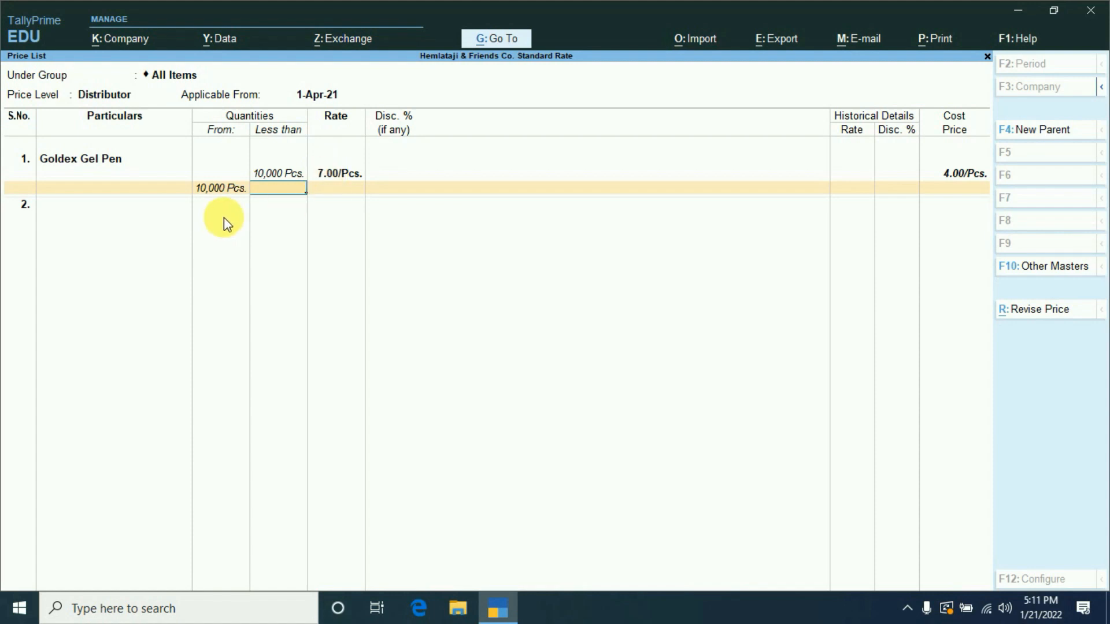
- Set the Distributor rate for quantities from 10,000 to less than 50,000 Pcs. to 6.00
text(50000)
key(Return)
text(6)
key(Return)
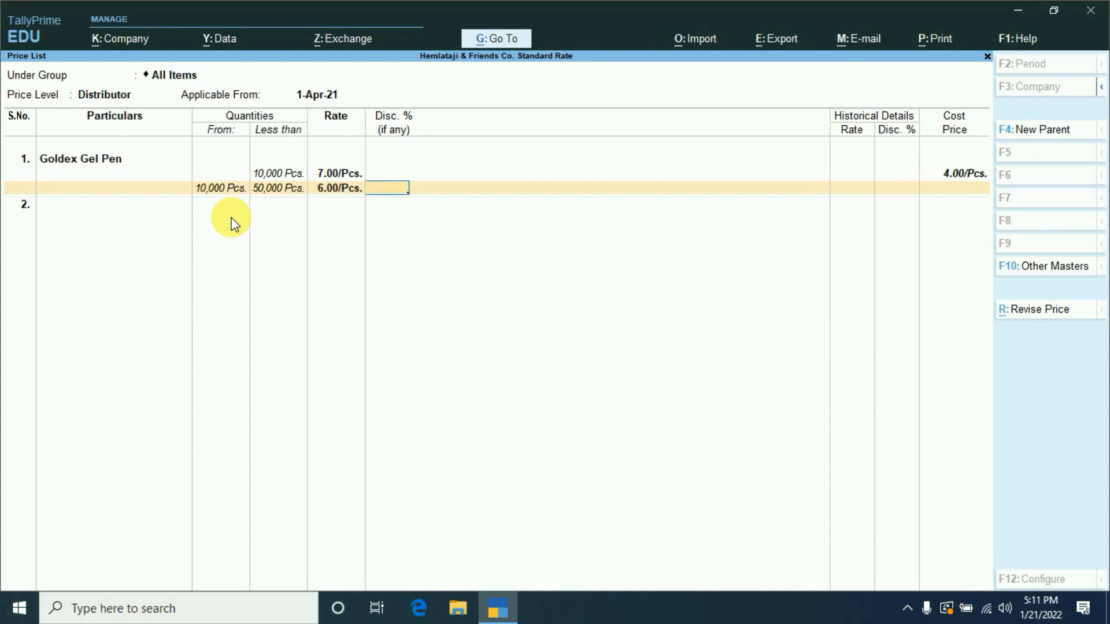
key(Return)
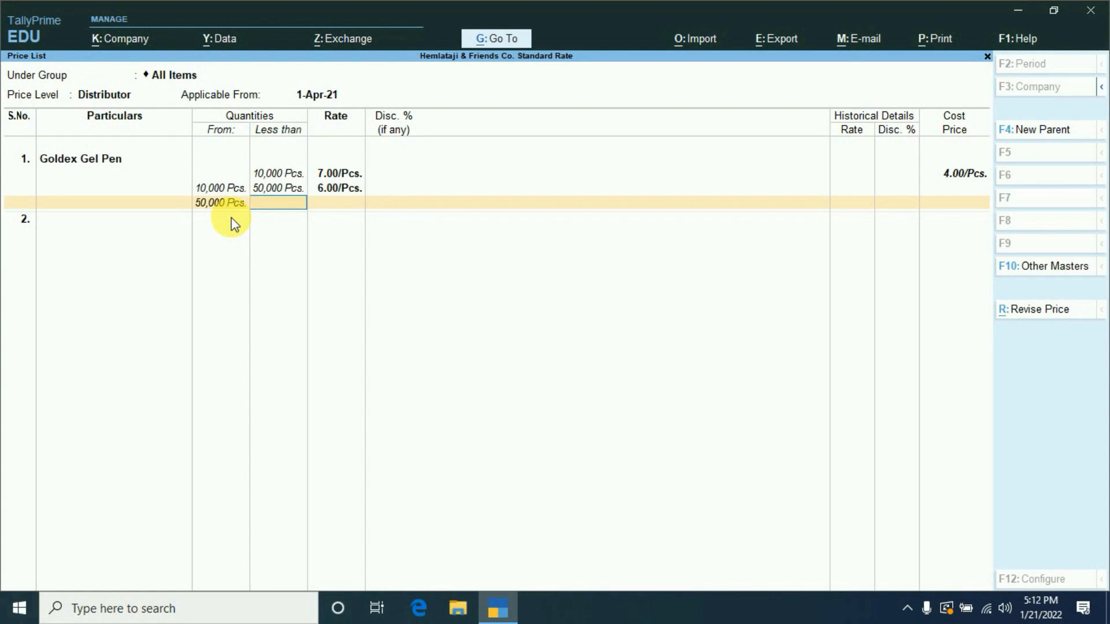
- Set the Distributor rate to 5.00 for 50,000 Pcs. and above with no upper limit, and save the price list
key(Return)
text(5)
key(Return)
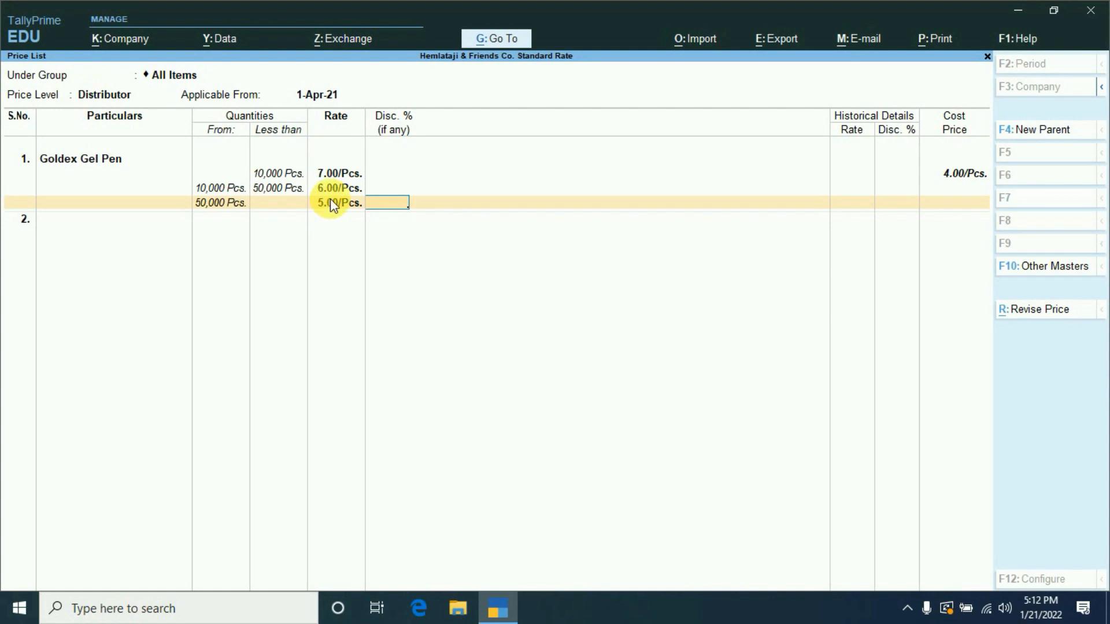
key(Return)
key(Return)
key(Return)
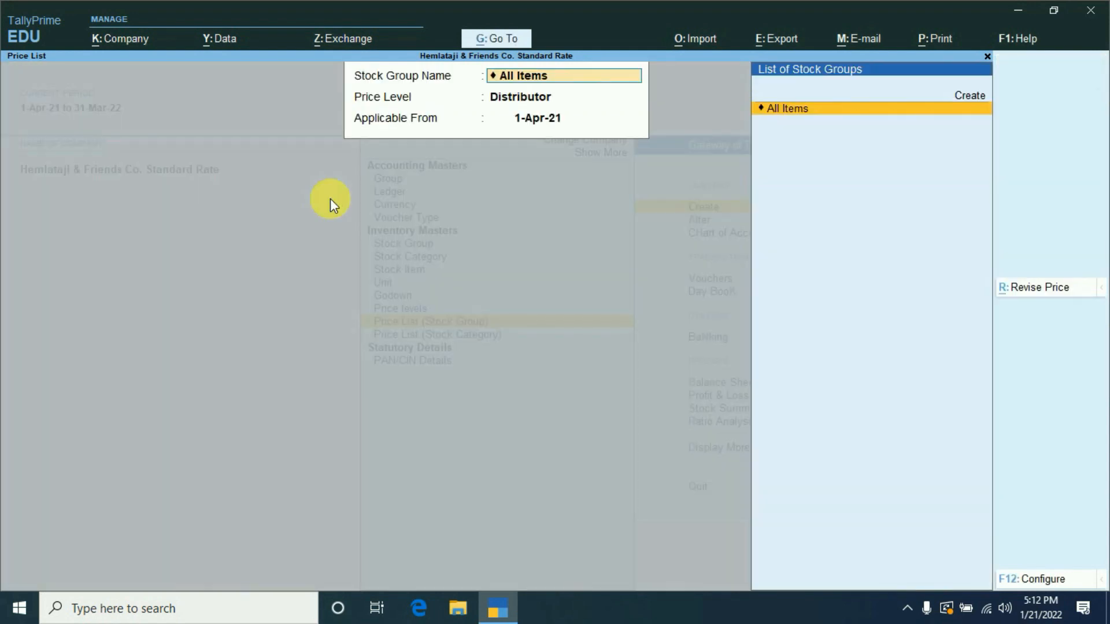
- Open the Retailor price list for All Items applicable from 1-Apr-21 and add Goldex Gel Pen to it
key(Return)
key(Down)
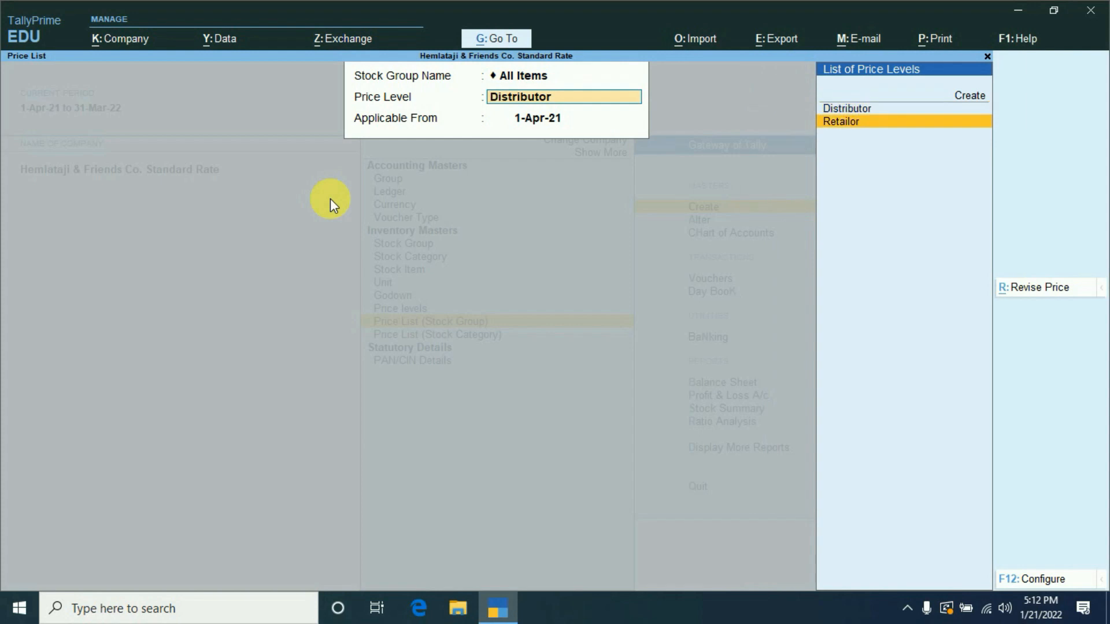
key(Return)
key(Return)
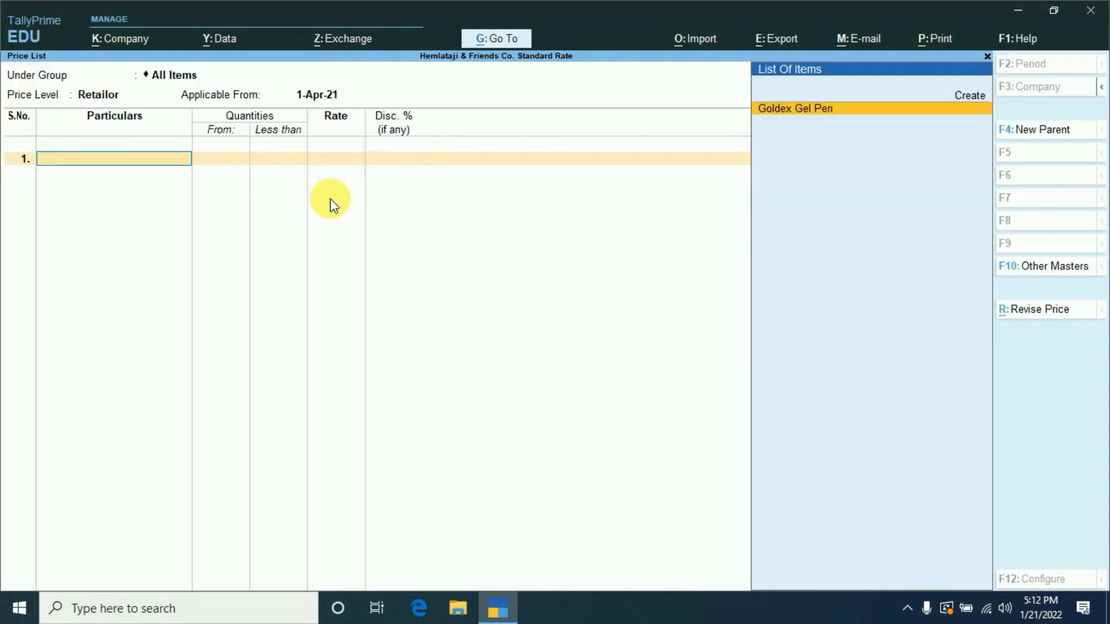
key(Return)
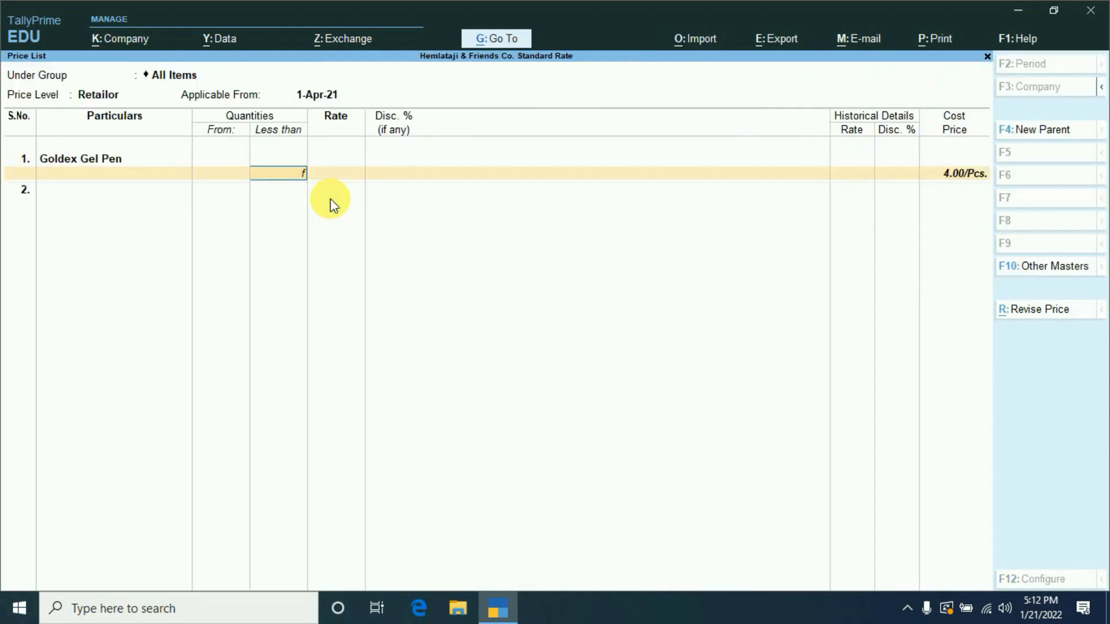
- Set the Retailor rate for Goldex Gel Pen to 9.00 for quantities less than 1,000 Pcs
text(1000)
key(Return)
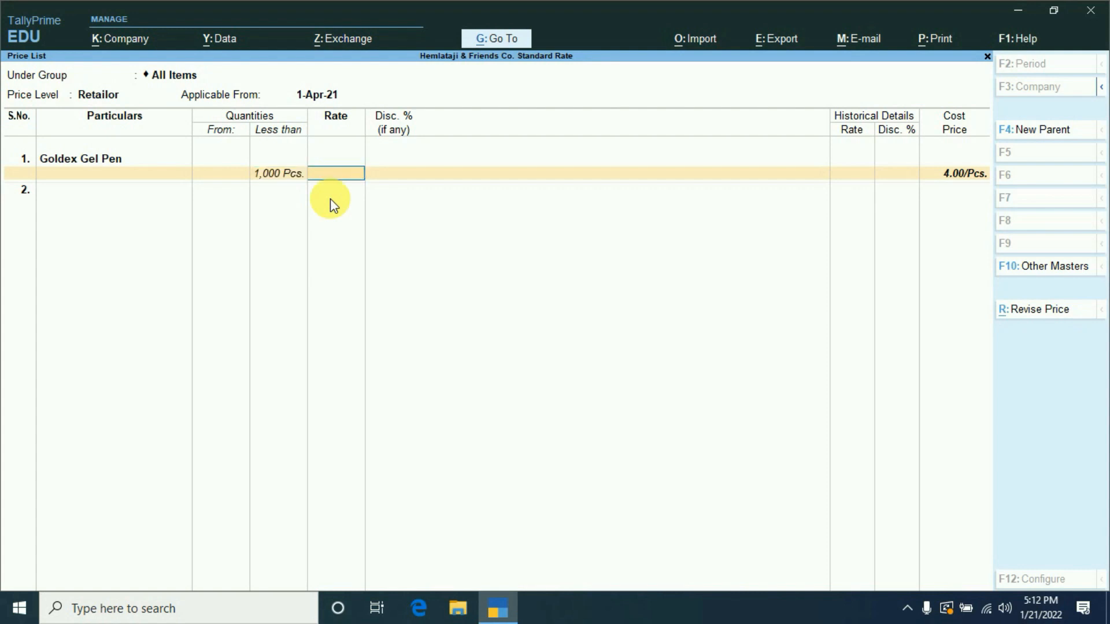
key(Return)
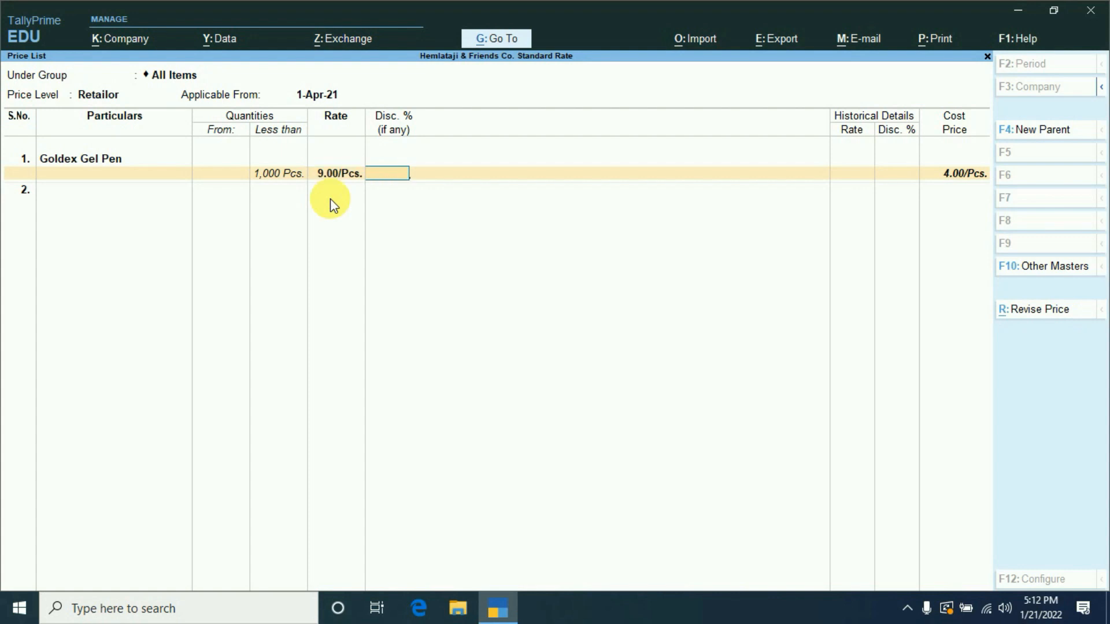
key(Return)
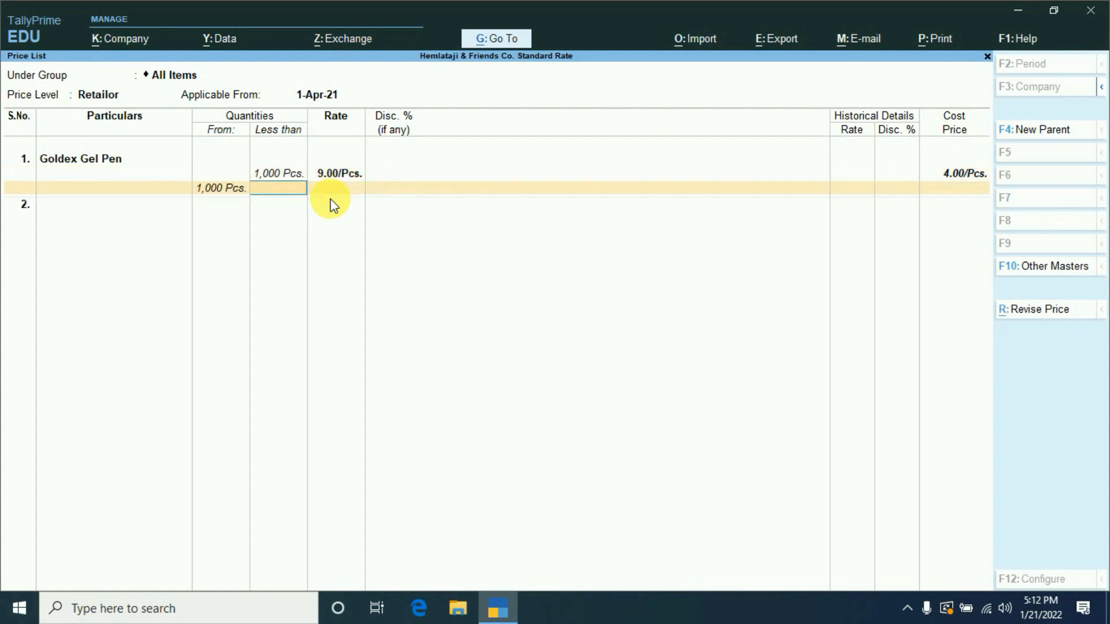
- Set the Retailor rate for quantities from 1,000 to less than 5,000 Pcs. to 8.50
text(5,000)
key(Return)
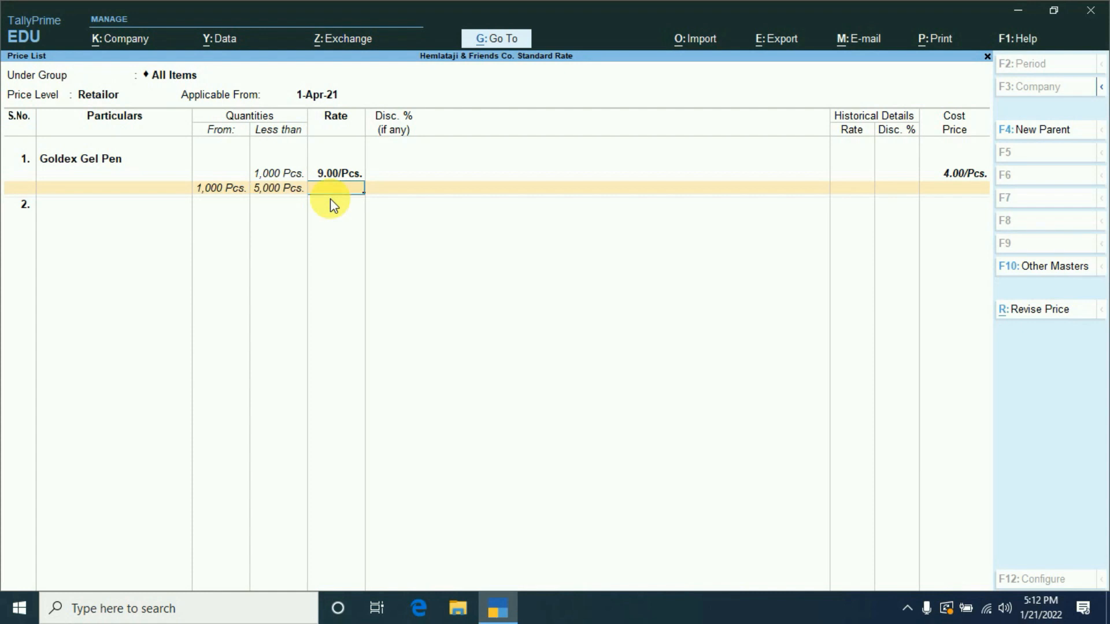
text(8.50)
key(Return)
key(Return)
- Set the Retailor rate to 8.00 for 5,000 Pcs. and above with no upper limit, then save and leave the price list
key(Return)
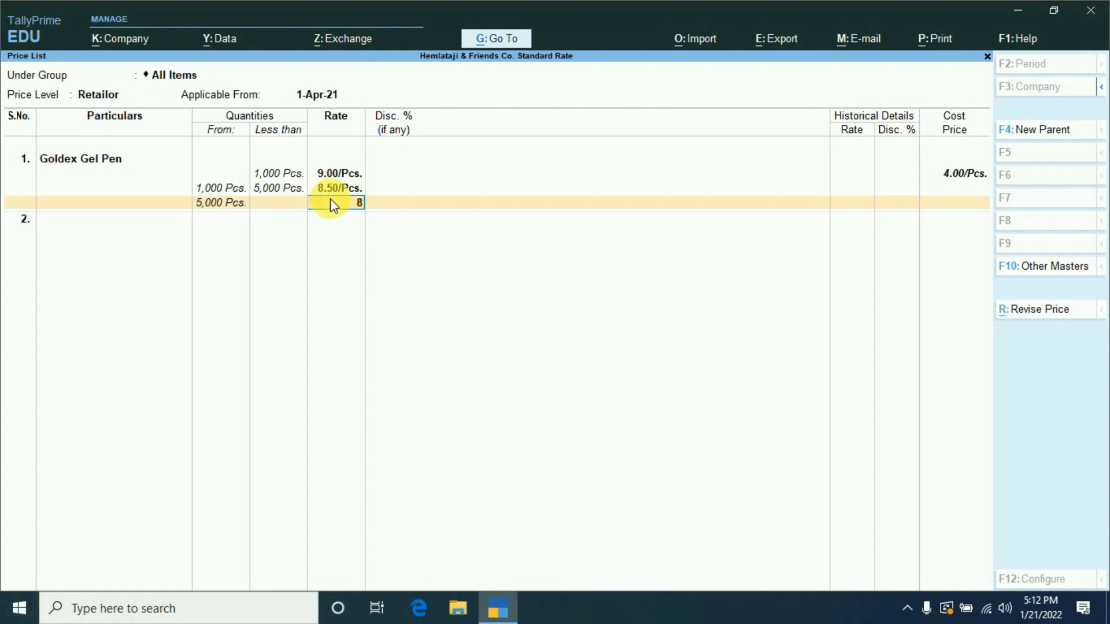
key(Return)
key(Return)
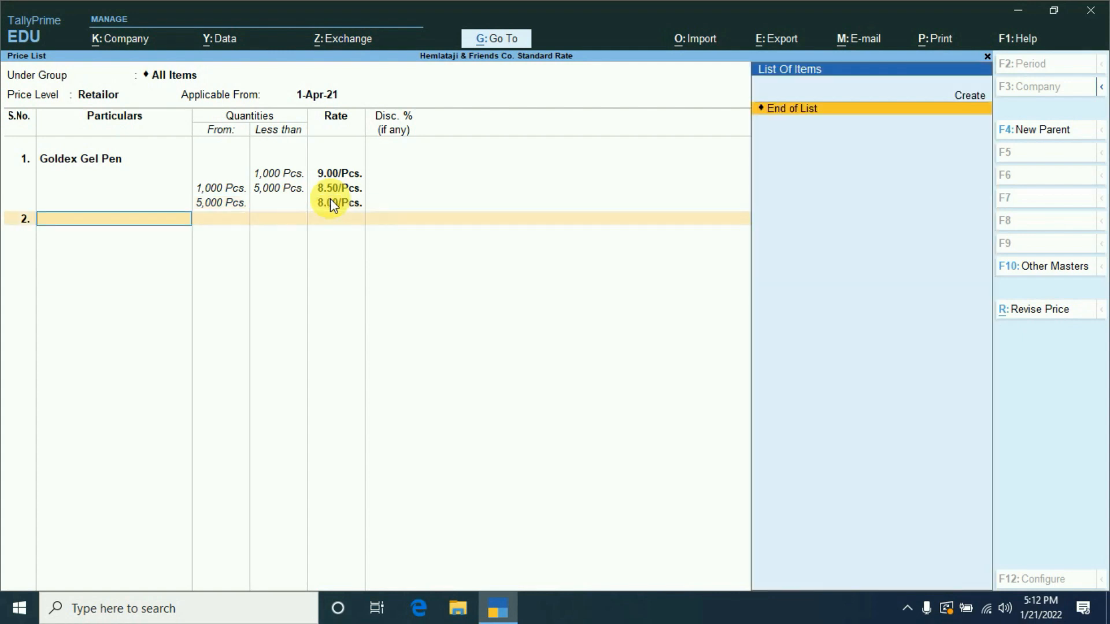
key(Return)
key(Return)
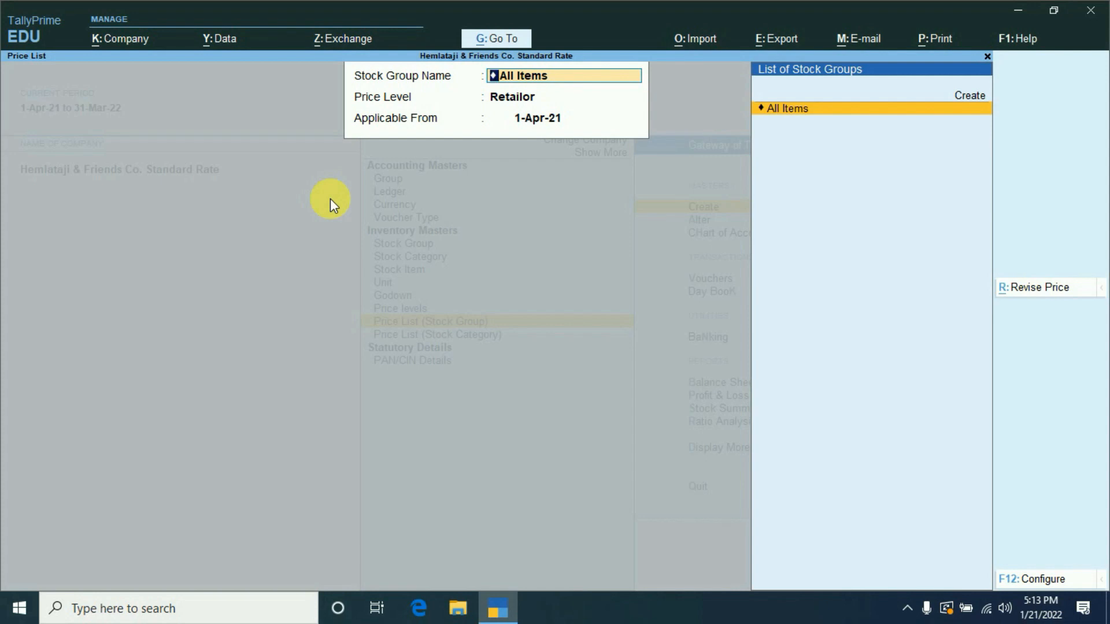
key(Escape)
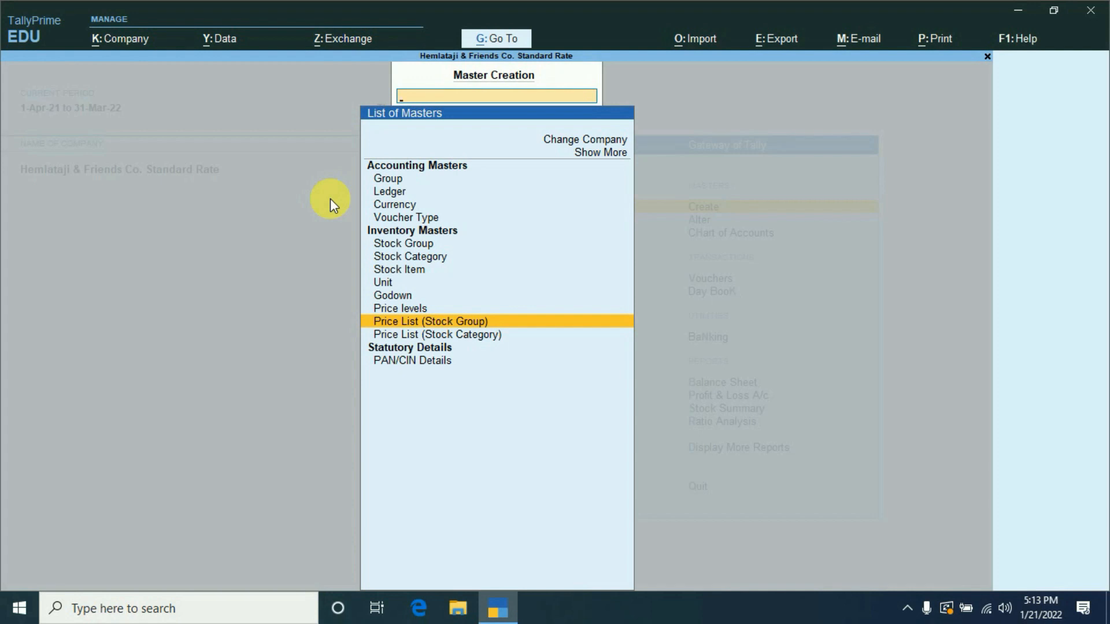
key(Escape)
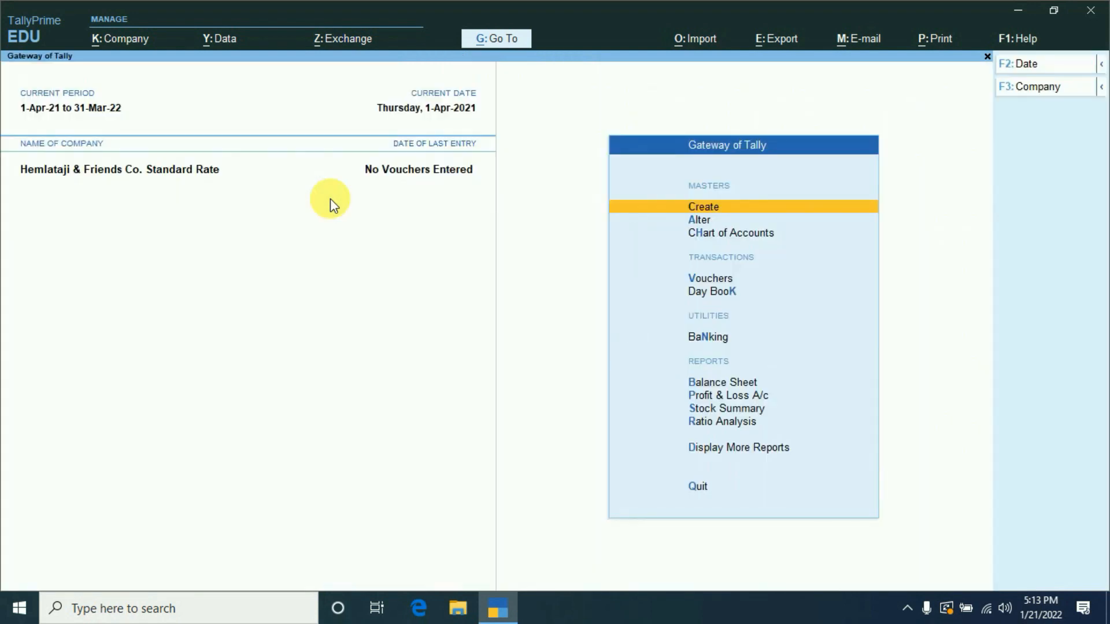
- Open a new purchase voucher from the Gateway of Tally
key(Down)
key(Down)
key(Down)
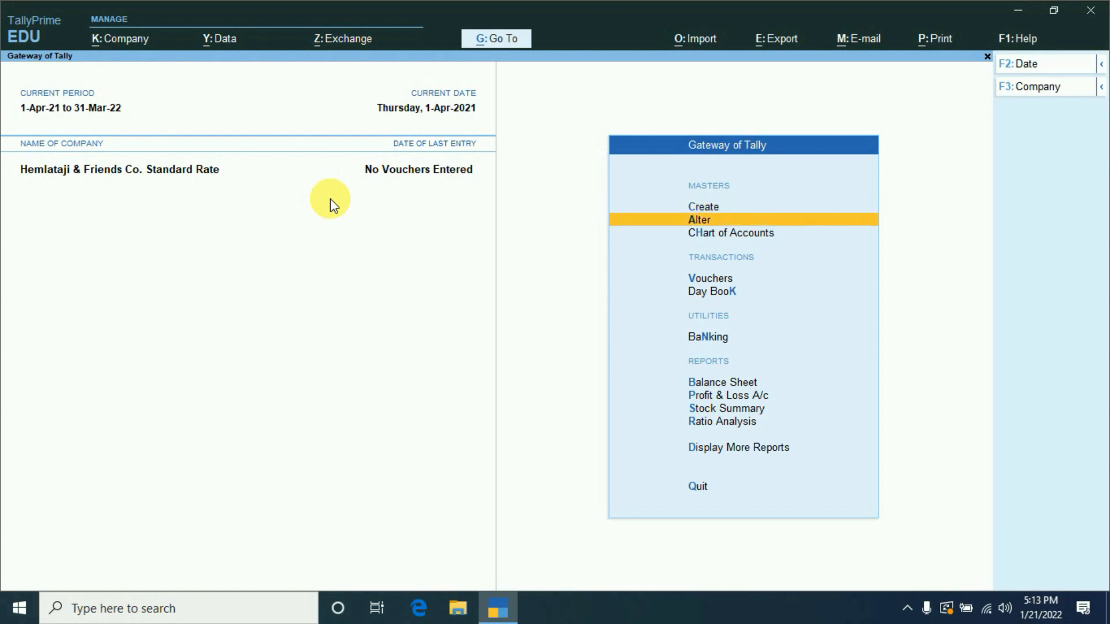
key(Return)
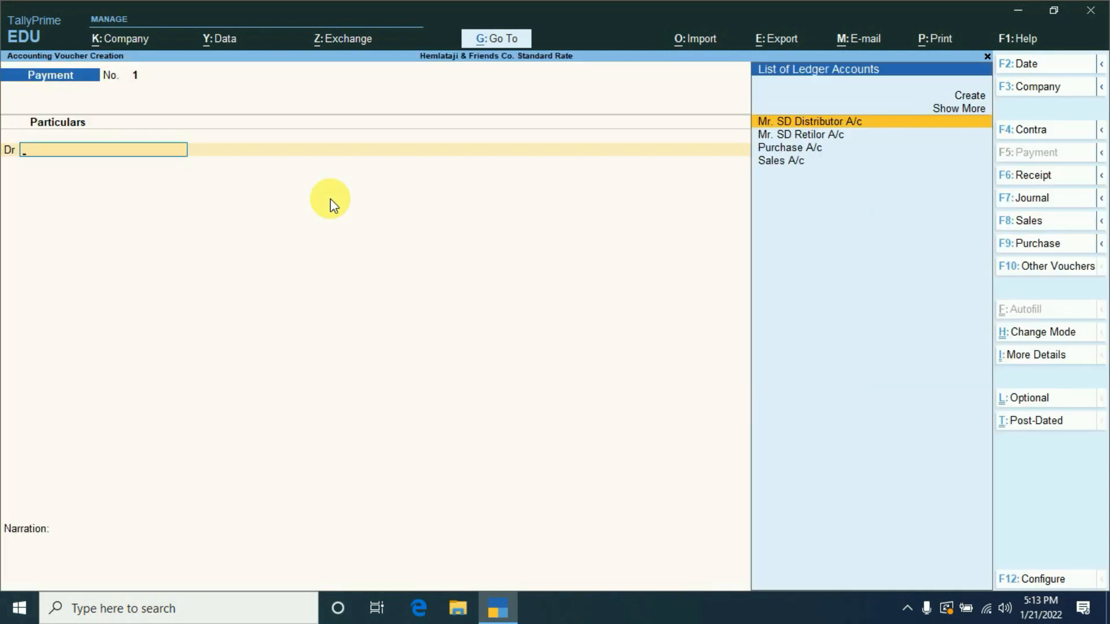
key(F9)
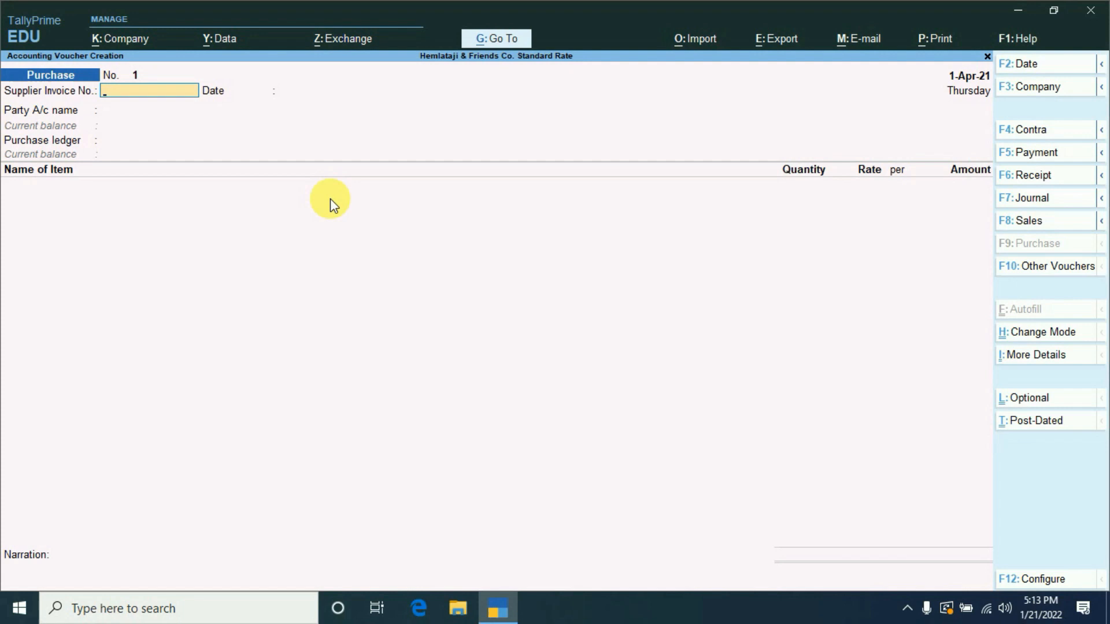
- Set Cash as the purchase party with blank receipt details, and Purchase A/c as the purchase ledger
key(Return)
key(Return)
key(Return)
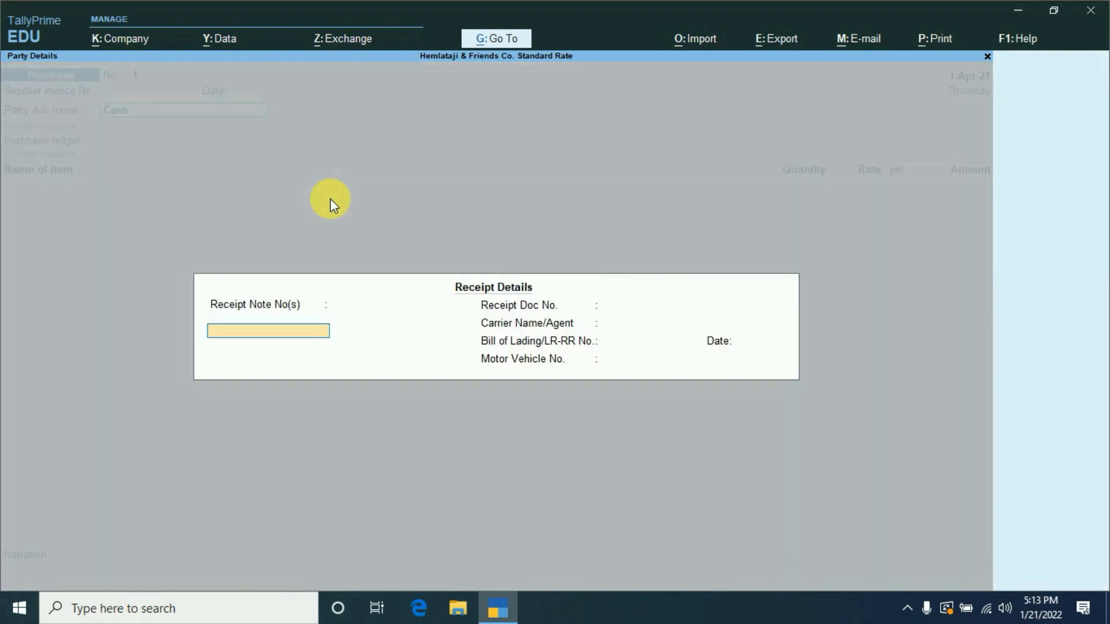
key(ctrl+a)
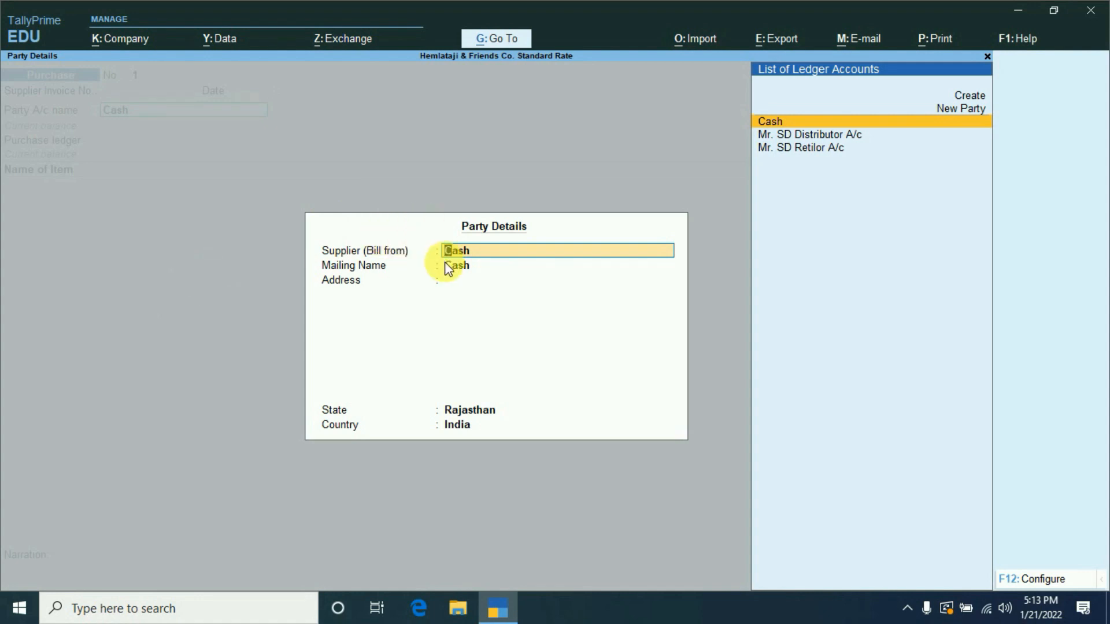
key(ctrl+a)
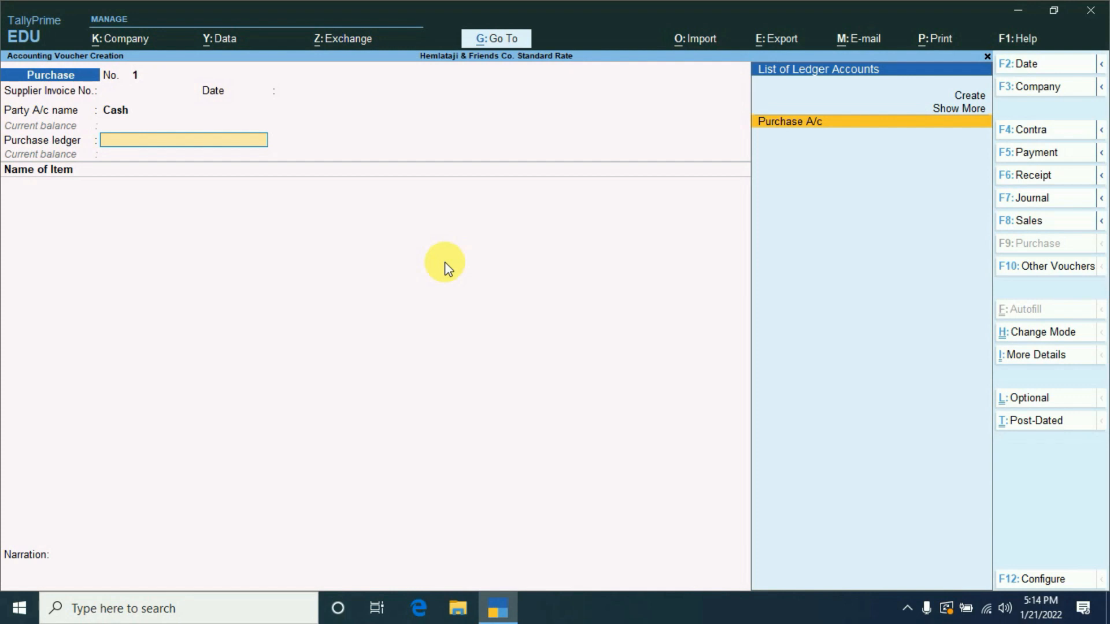
key(Return)
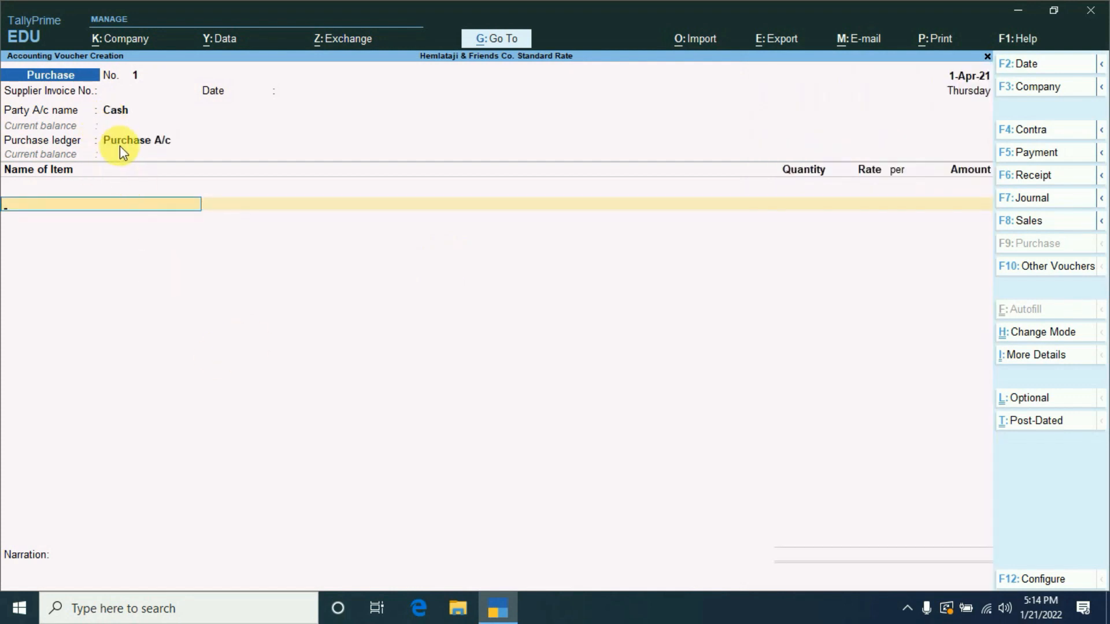
- Add Goldex Gel Pen to the purchase voucher with a quantity of 1,00,000 Pcs
text(C)
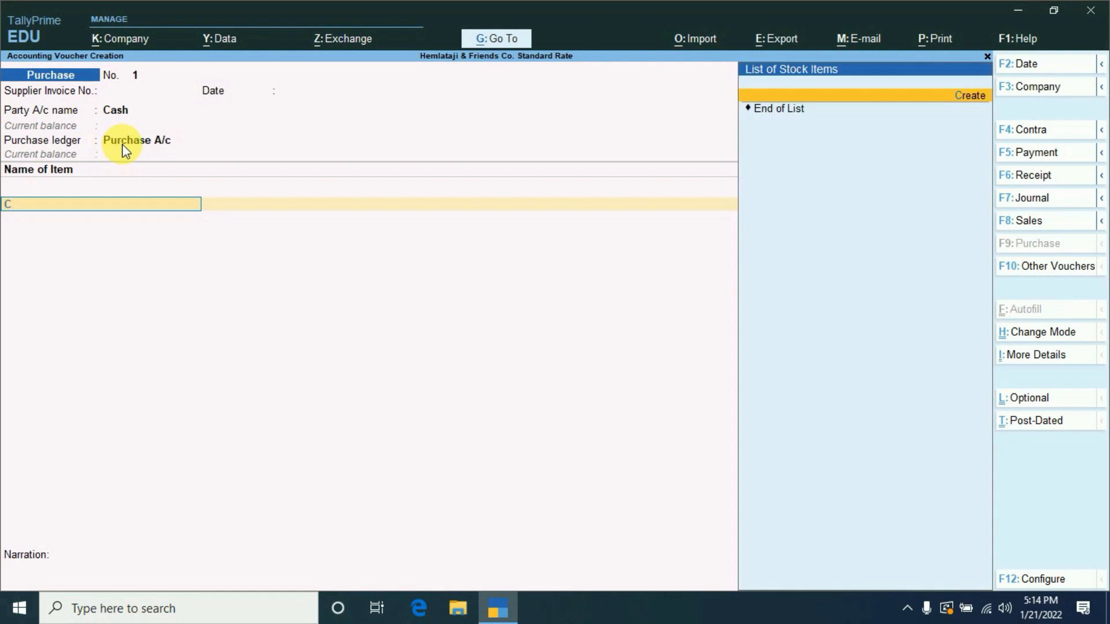
key(BackSpace)
key(Down)
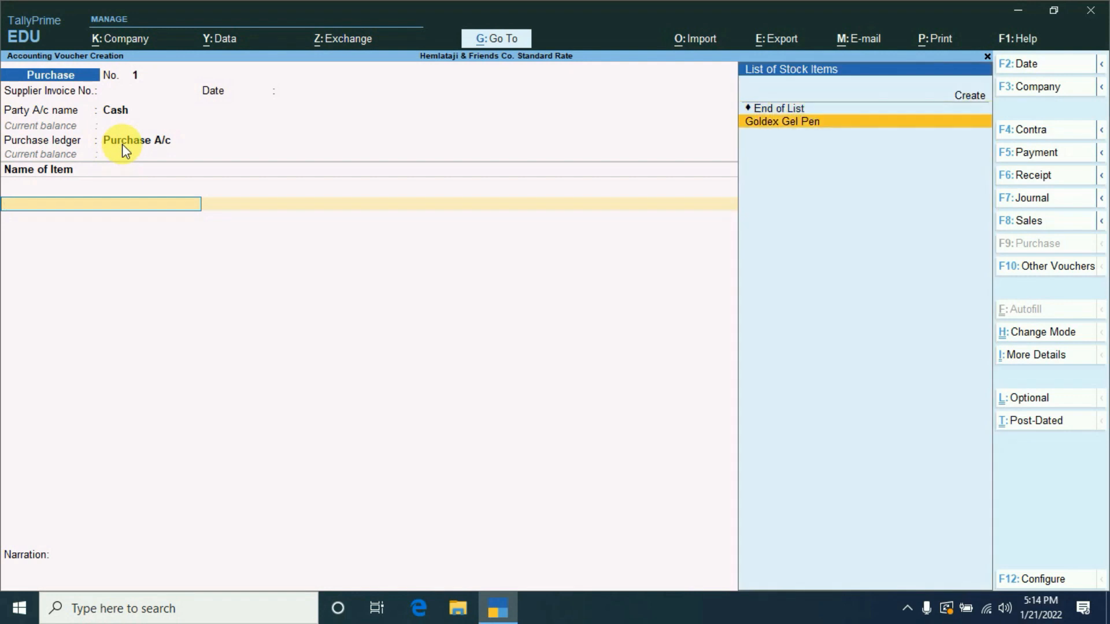
key(Return)
text(10)
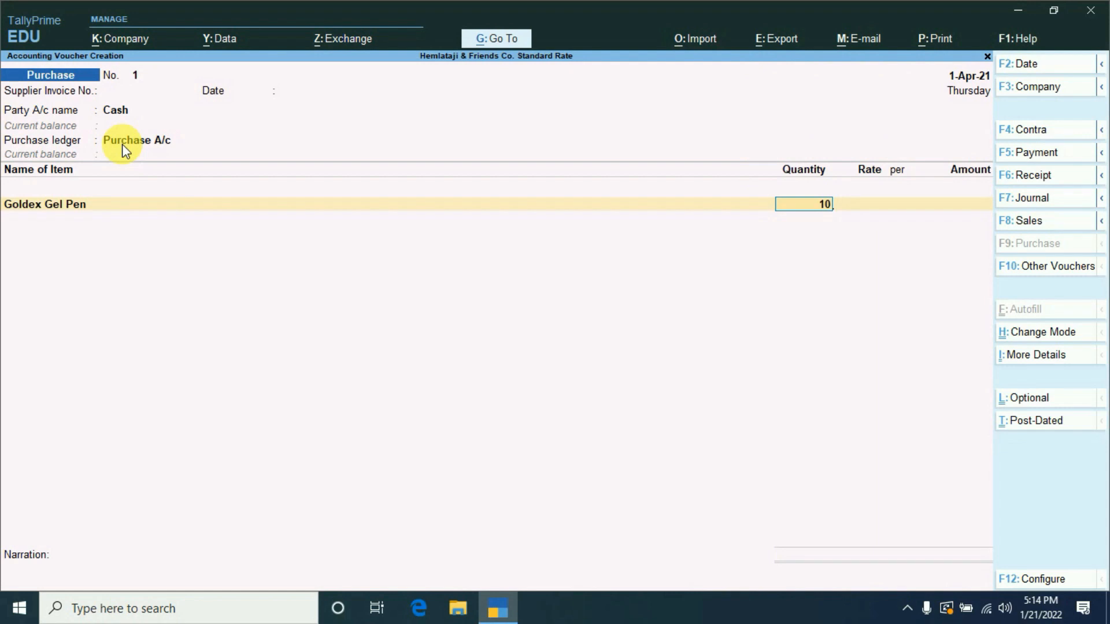
text(0000)
key(Return)
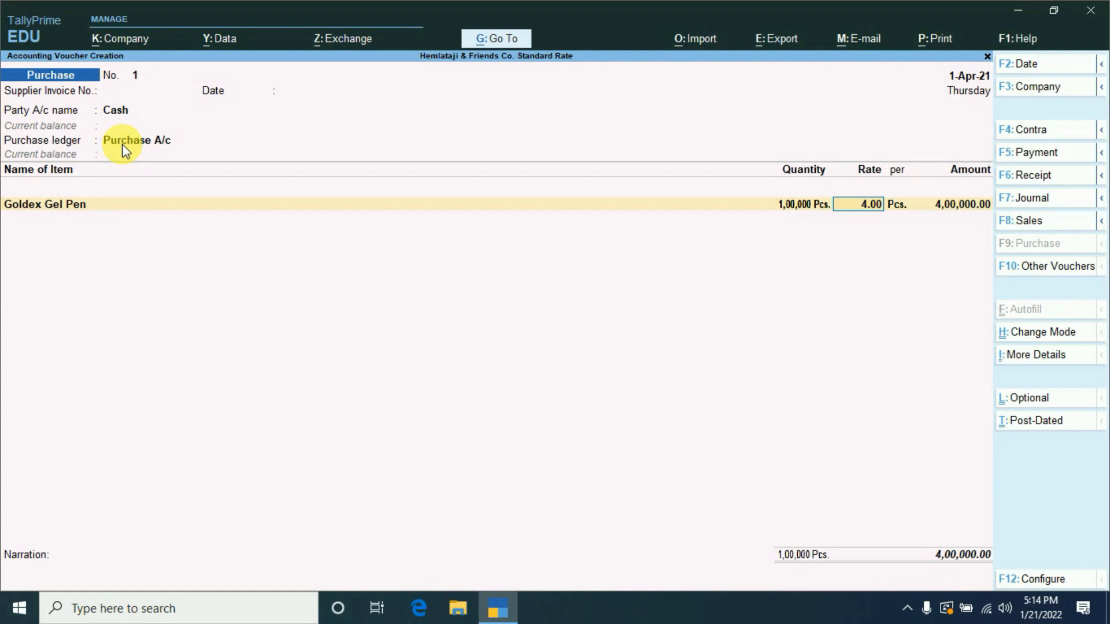
- Set the purchase rate of Goldex Gel Pen to 3.75 per piece and save the purchase voucher
text(3.75)
key(Return)
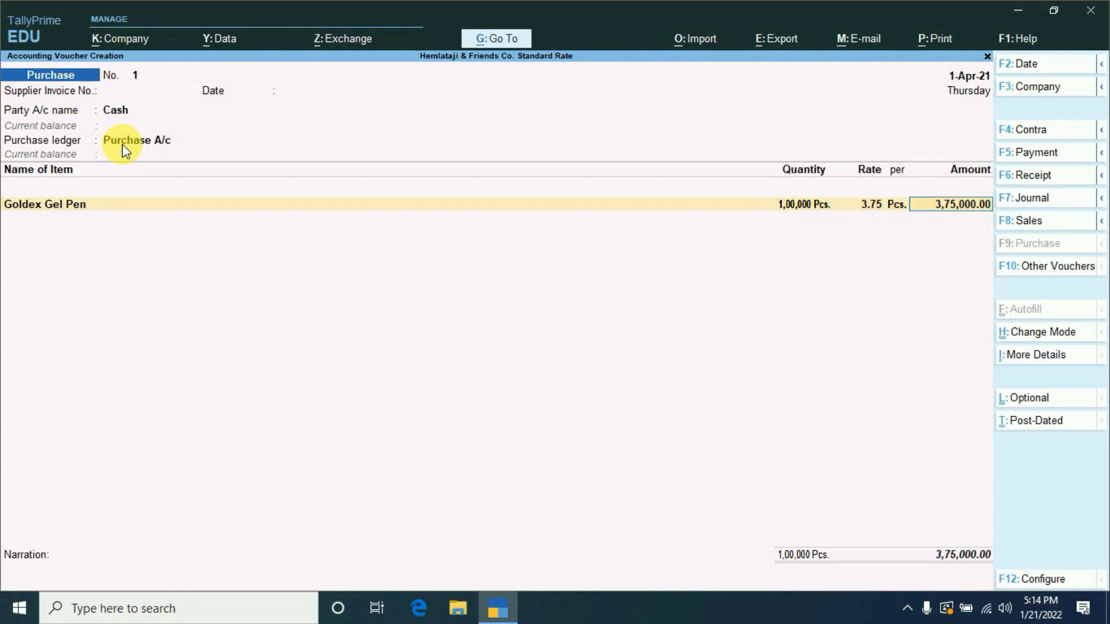
key(Return)
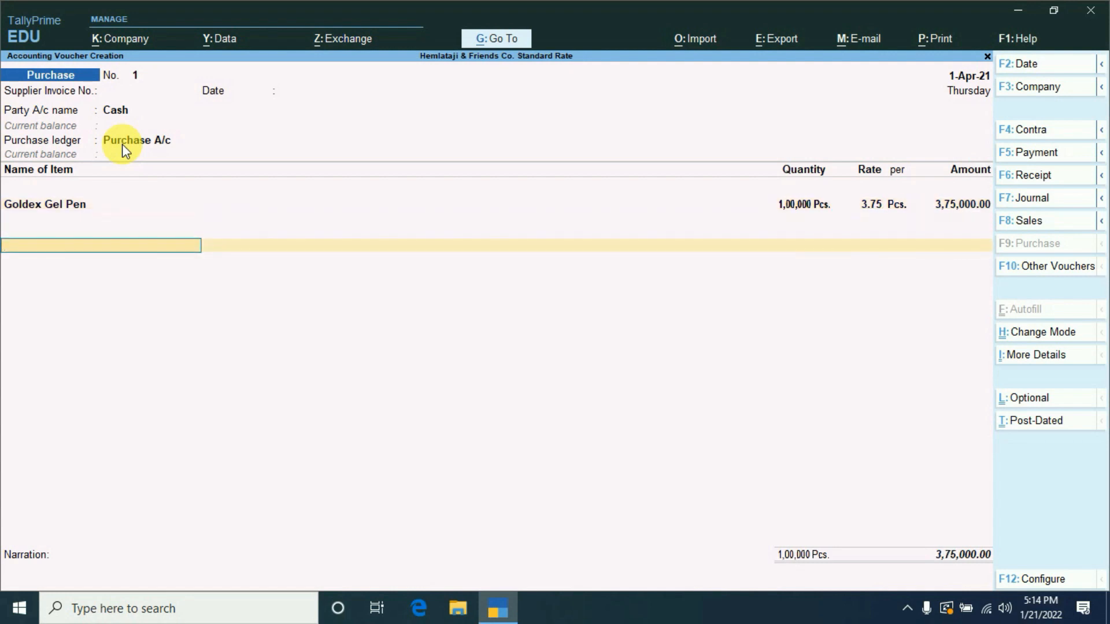
key(Return)
key(Return)
key(Return)
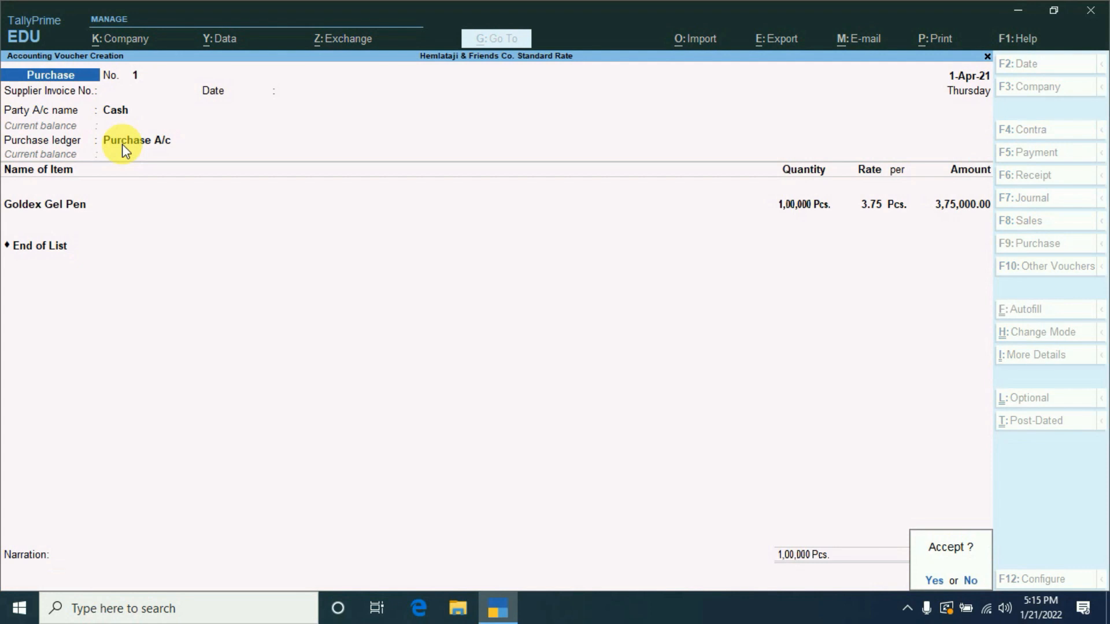
key(Return)
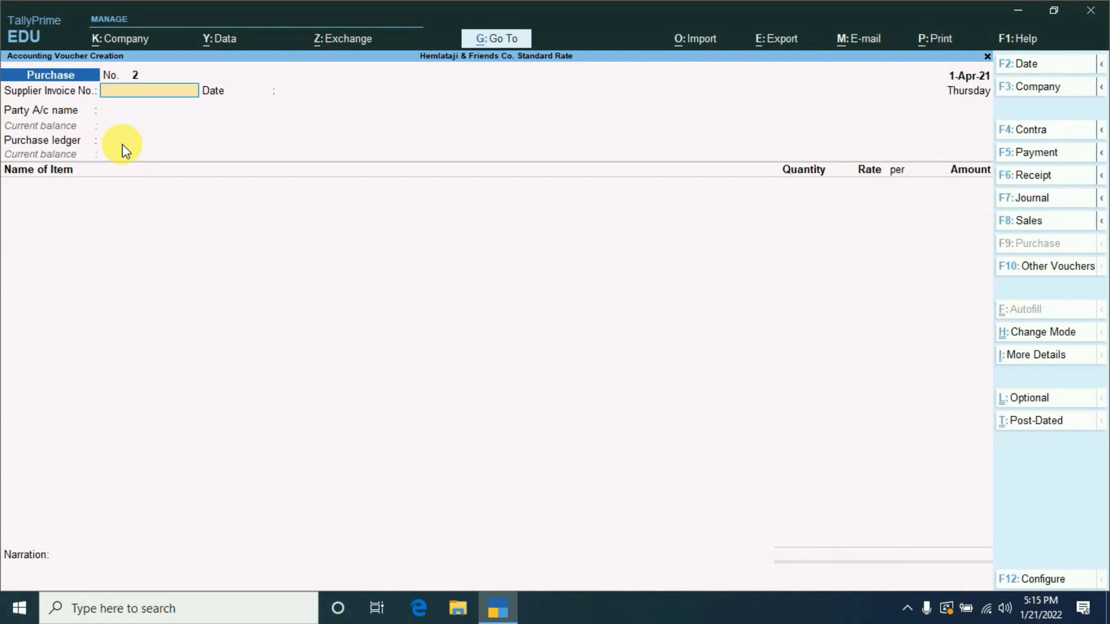
- Start a new sales voucher with Cash as the party account
key(F8)
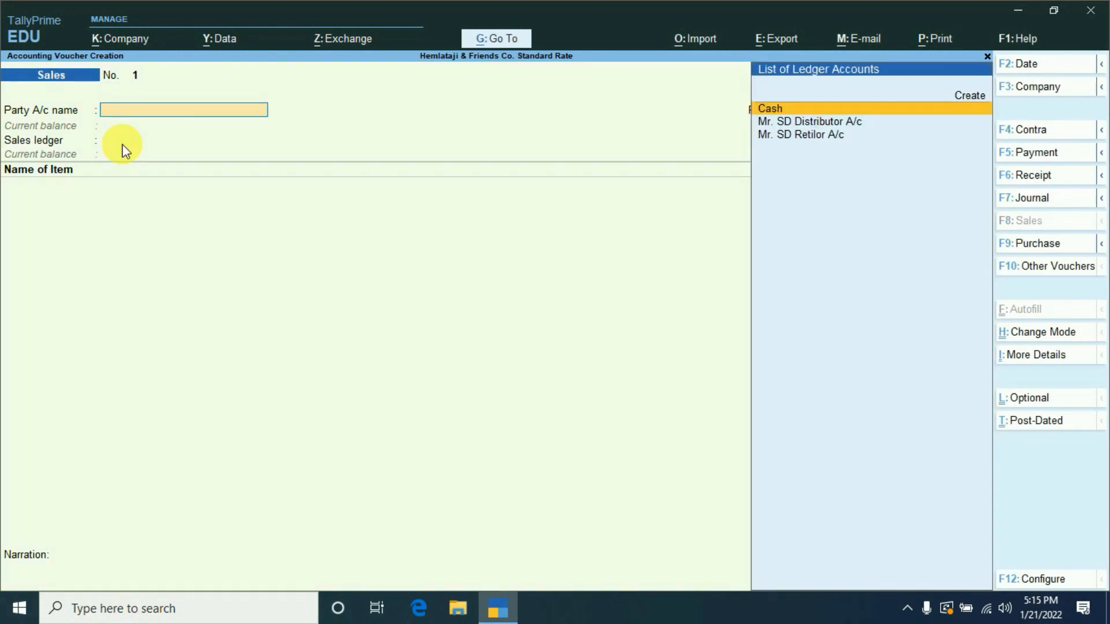
key(Down)
key(Down)
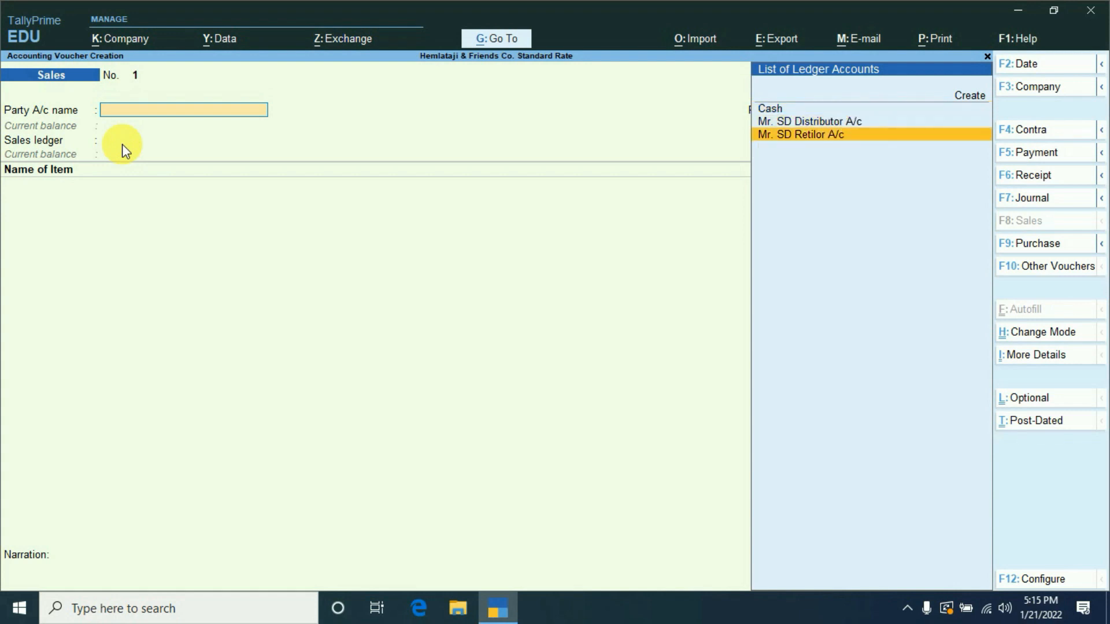
key(Up)
key(Up)
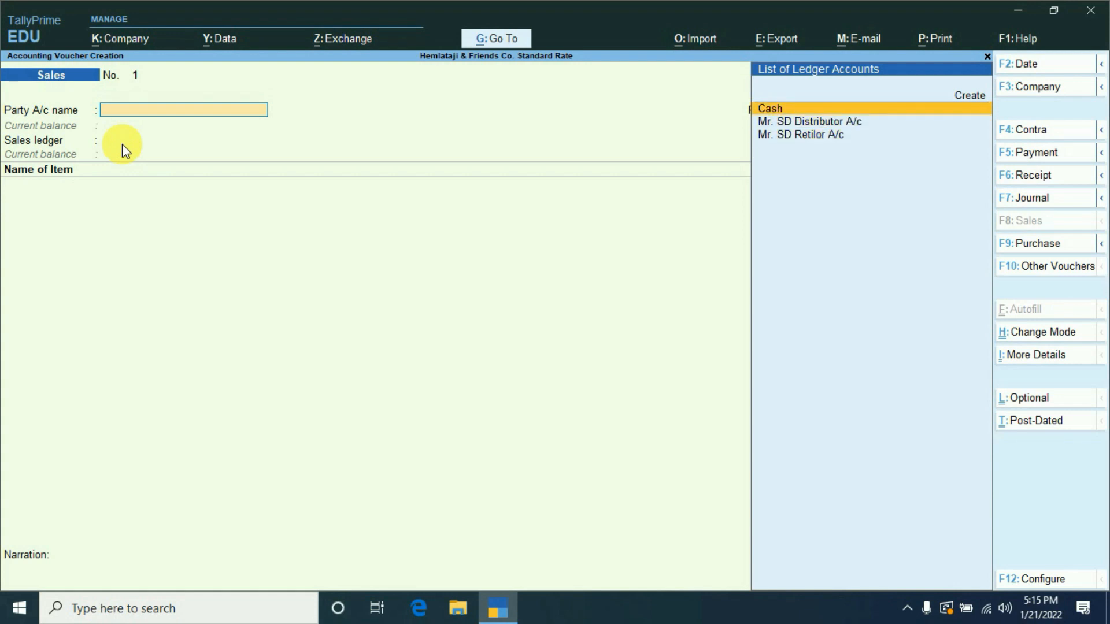
key(Return)
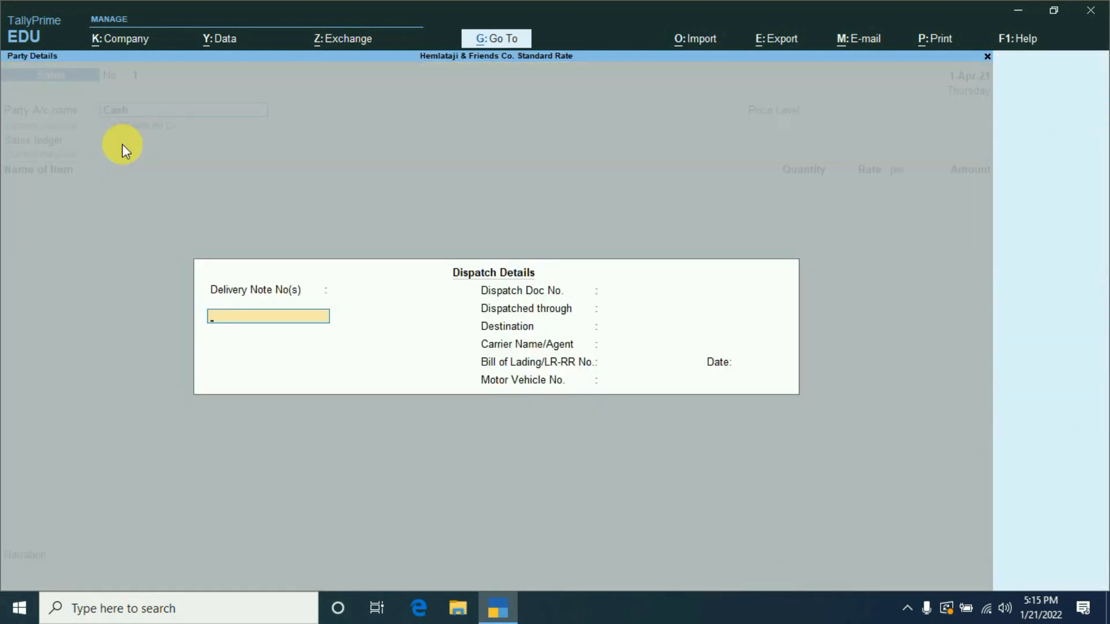
- Leave all dispatch details blank and accept the Cash buyer's party details unchanged
key(Return)
key(Return)
key(Return)
key(Return)
key(Return)
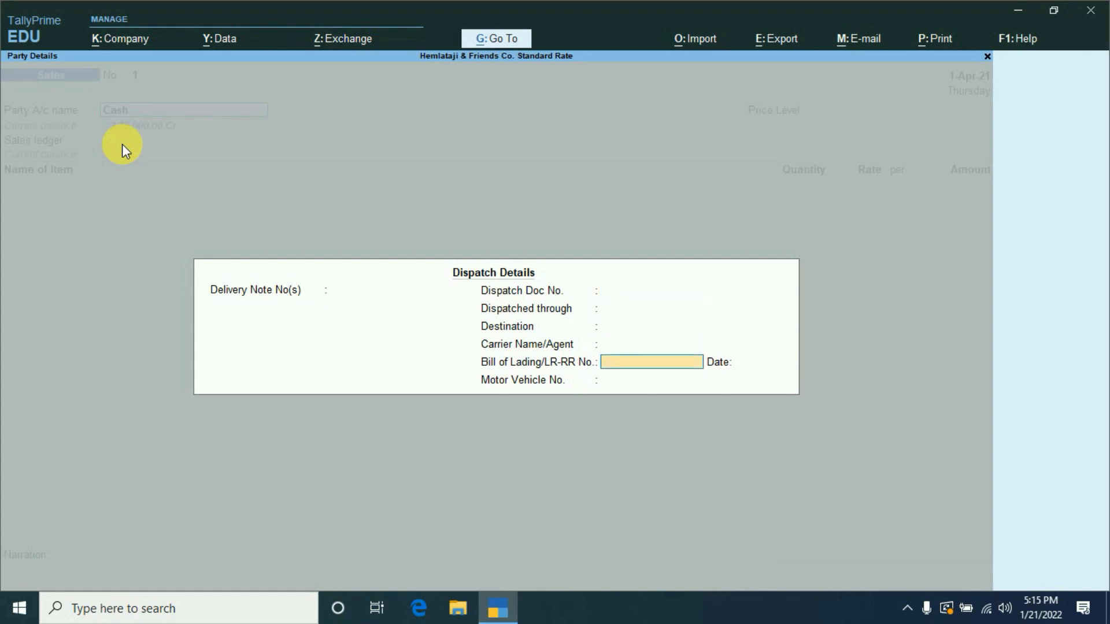
key(Return)
key(Return)
key(Return)
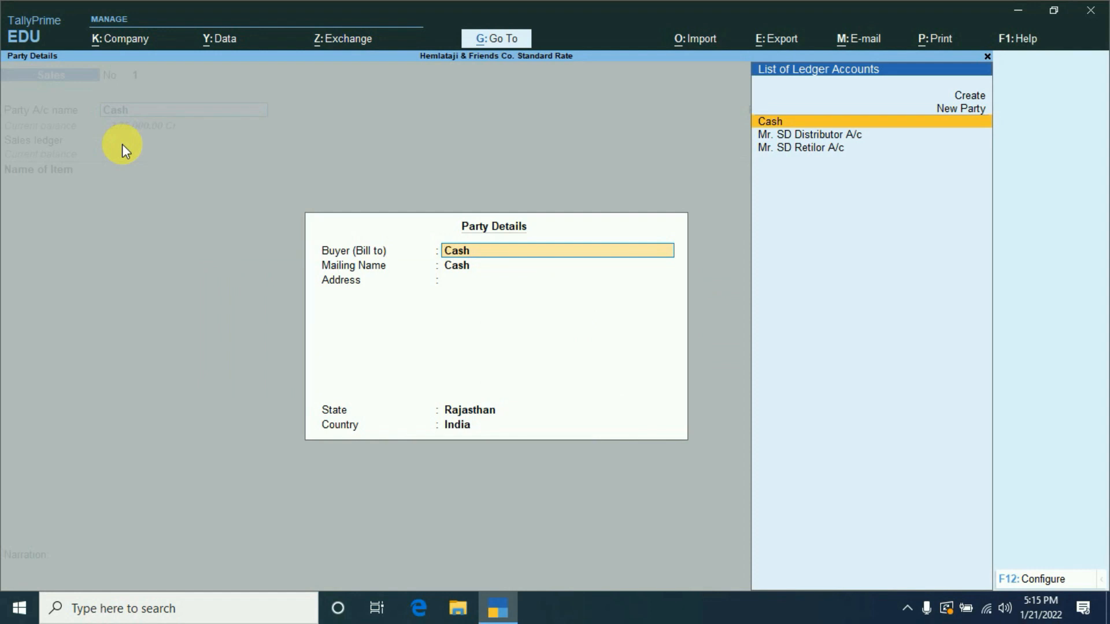
key(ctrl+a)
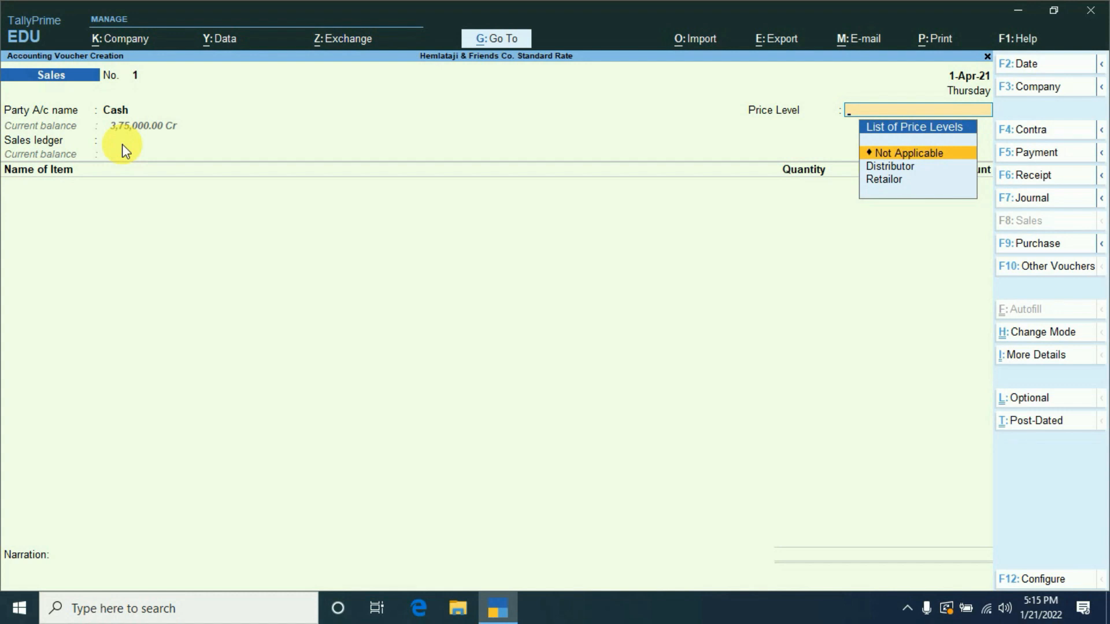
- Add Goldex Gel Pen to the sales voucher under Sales A/c with the price level Not Applicable
key(Return)
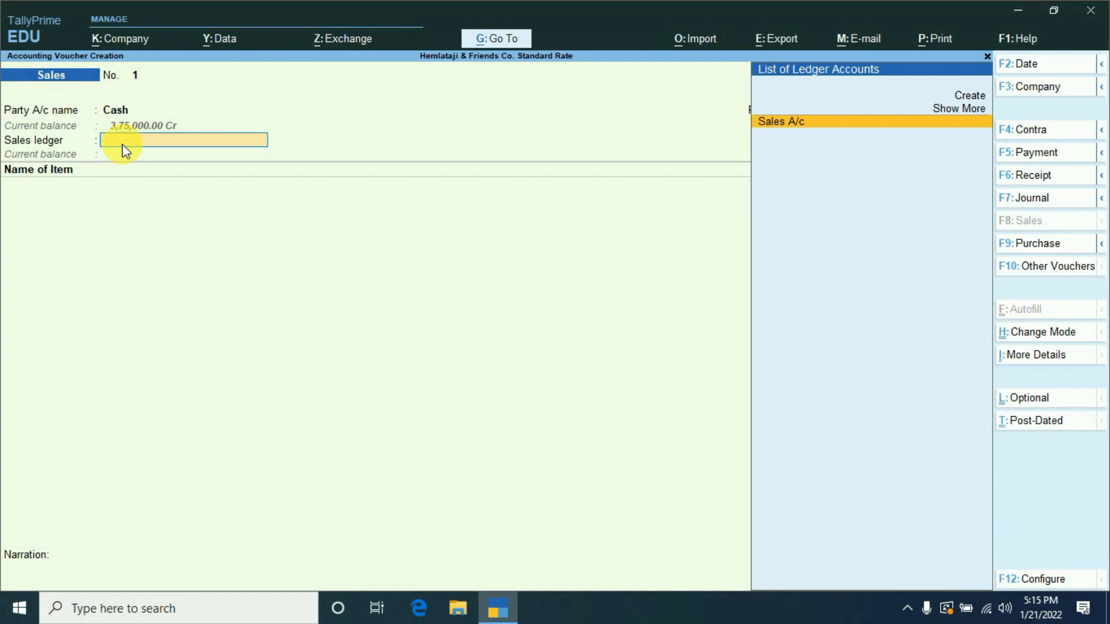
key(Return)
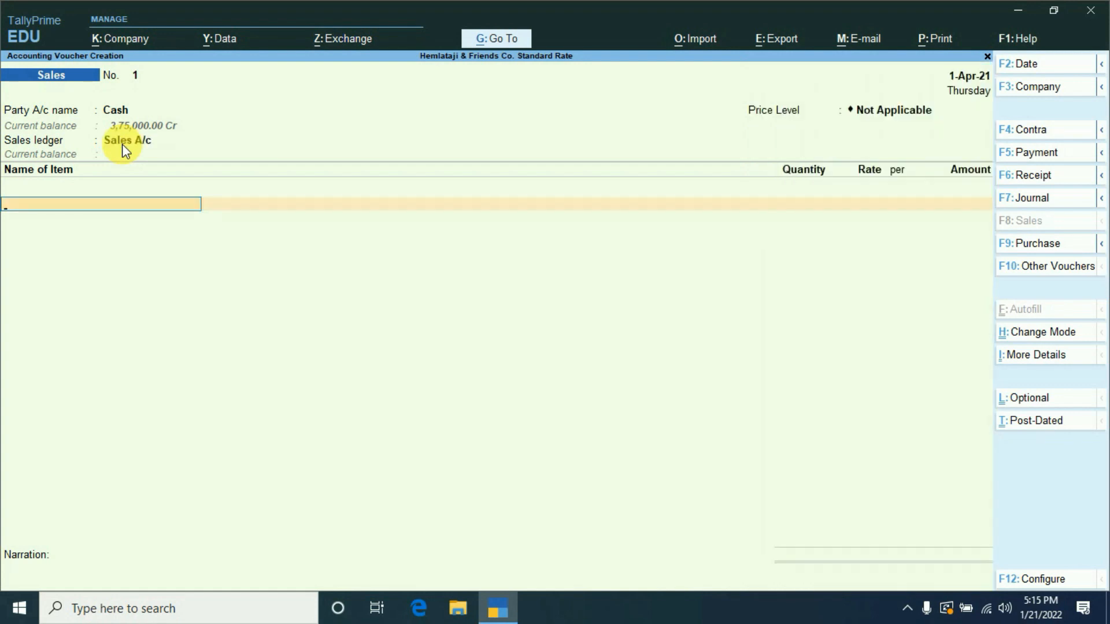
text(G)
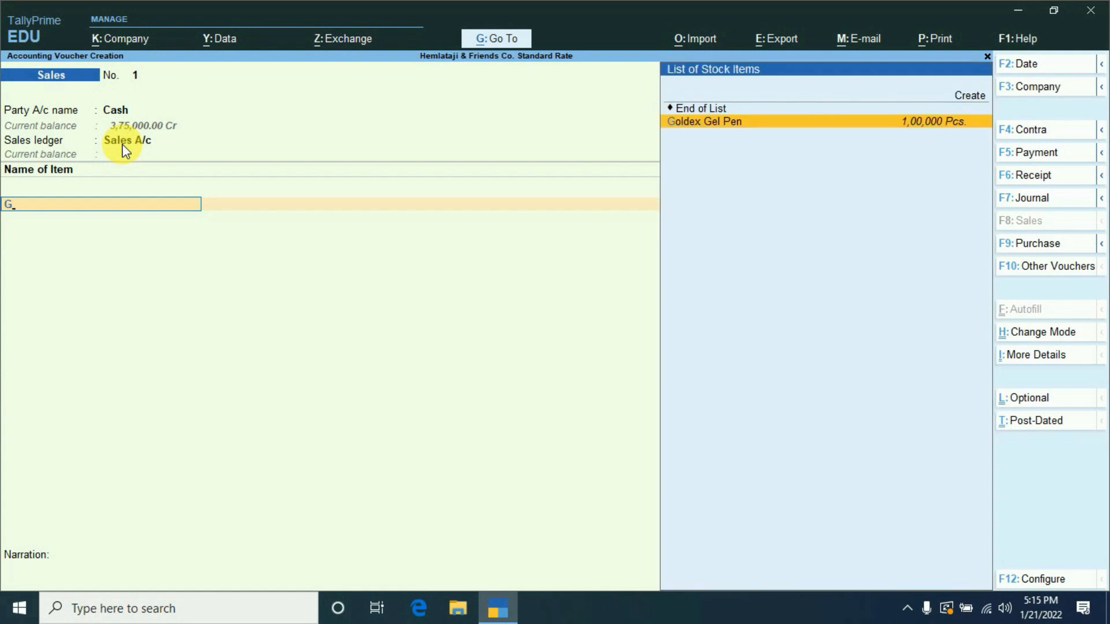
key(Return)
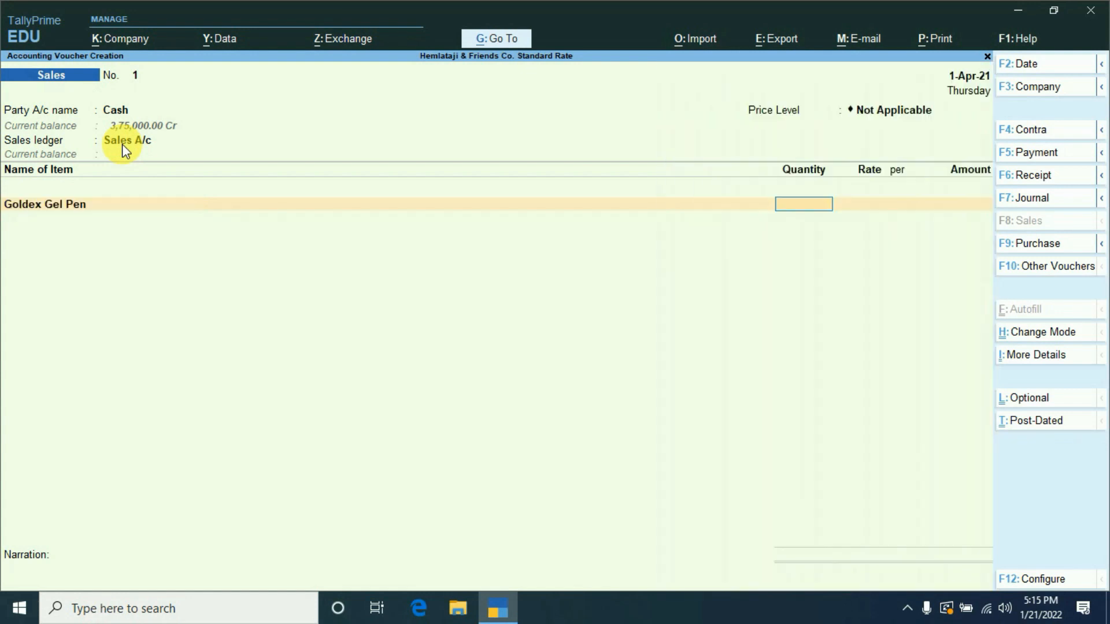
- Try a quantity of 10 for Goldex Gel Pen, and set it to 2 pieces at a rate of 20
text(10)
key(Return)
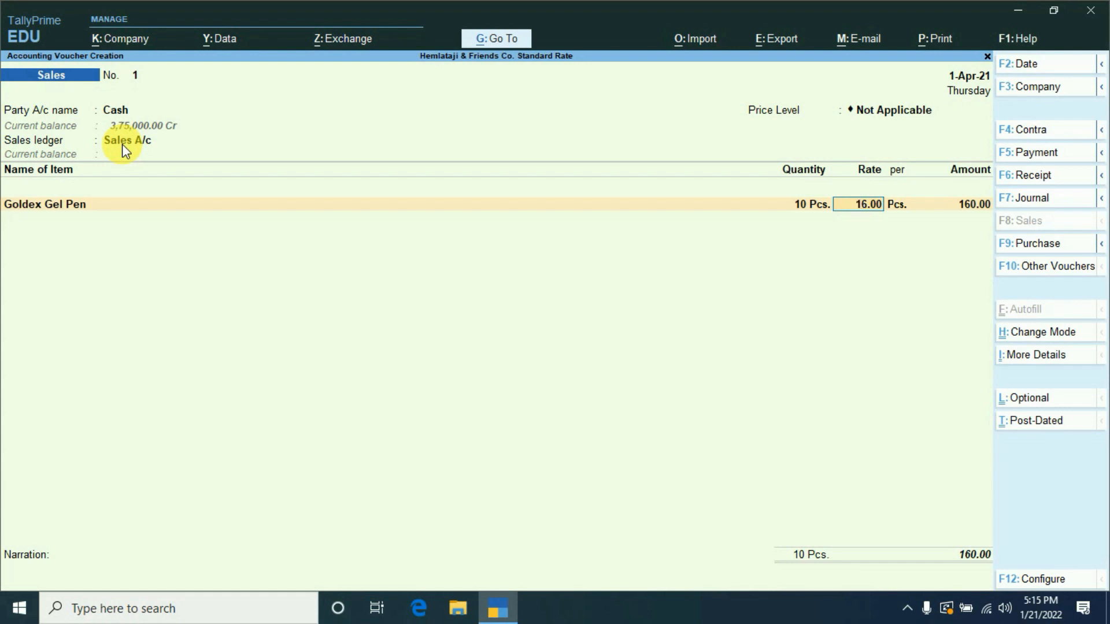
key(shift+Tab)
text(2)
key(Return)
text(20)
key(Return)
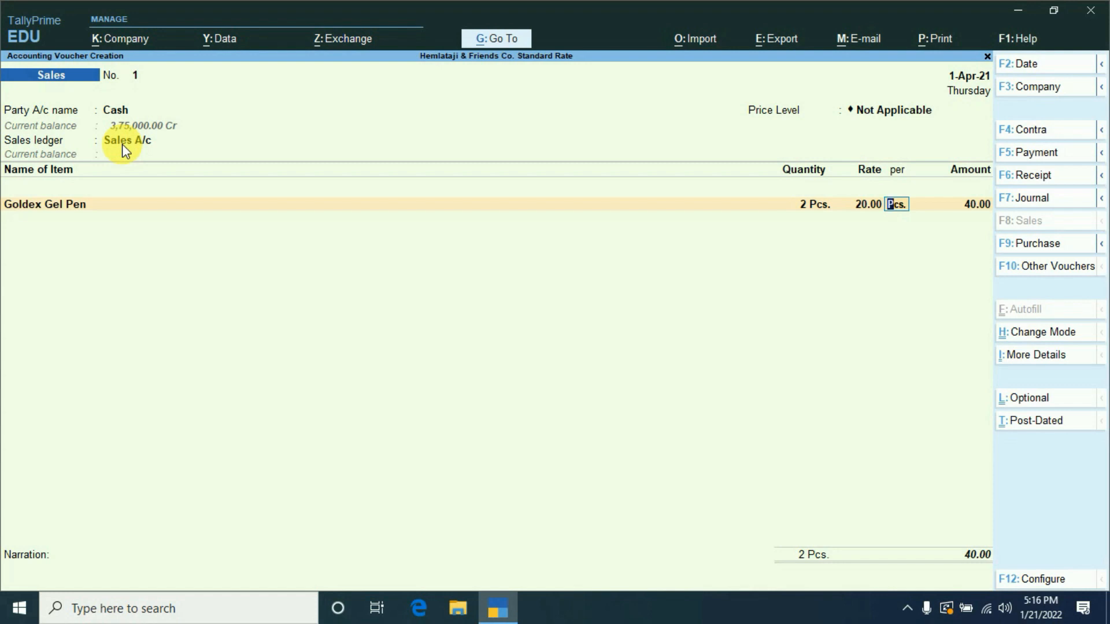
- End the item list, leave the narration blank and save the Cash sales voucher
key(Return)
key(Return)
key(Return)
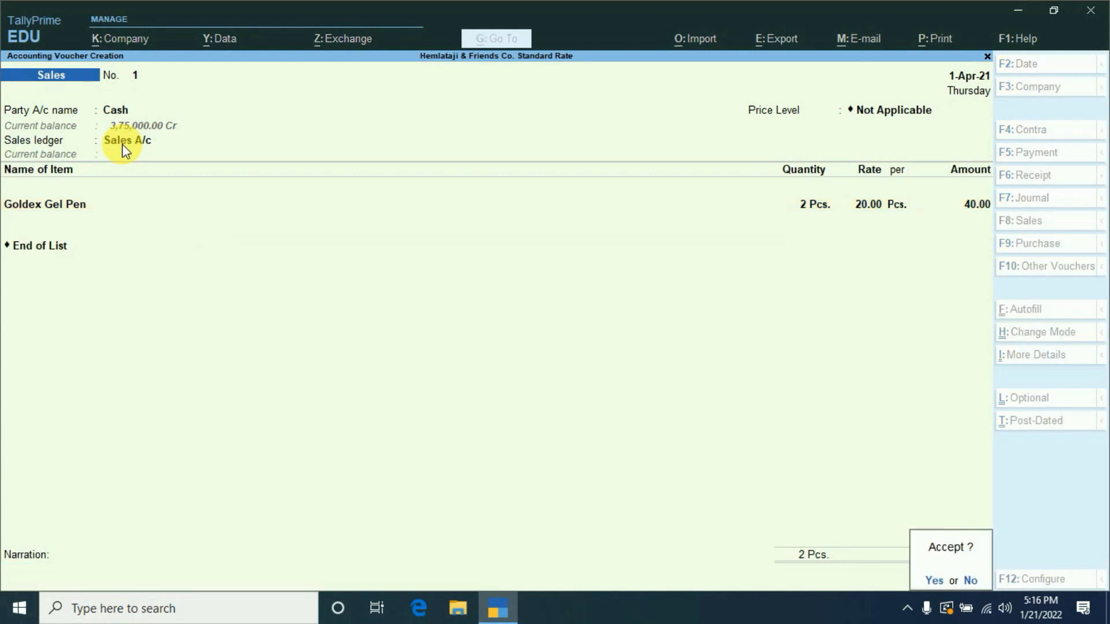
key(Return)
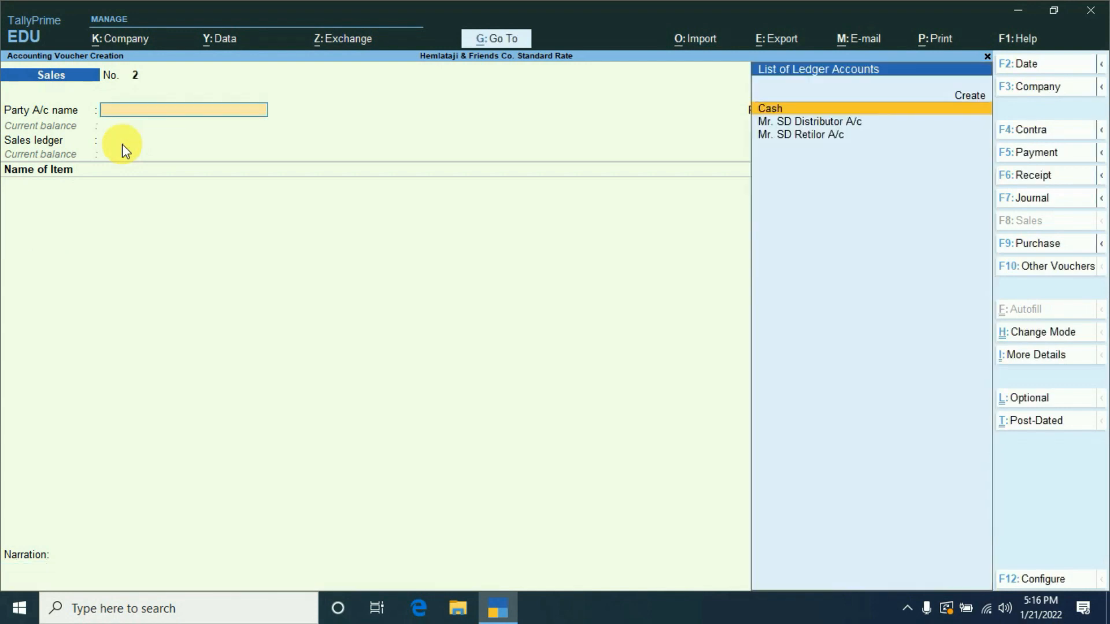
- Choose the distributor's ledger as the party account of sales voucher 2 and leave all dispatch details blank
key(Down)
key(Return)
key(Return)
key(Return)
key(Return)
key(Return)
key(Return)
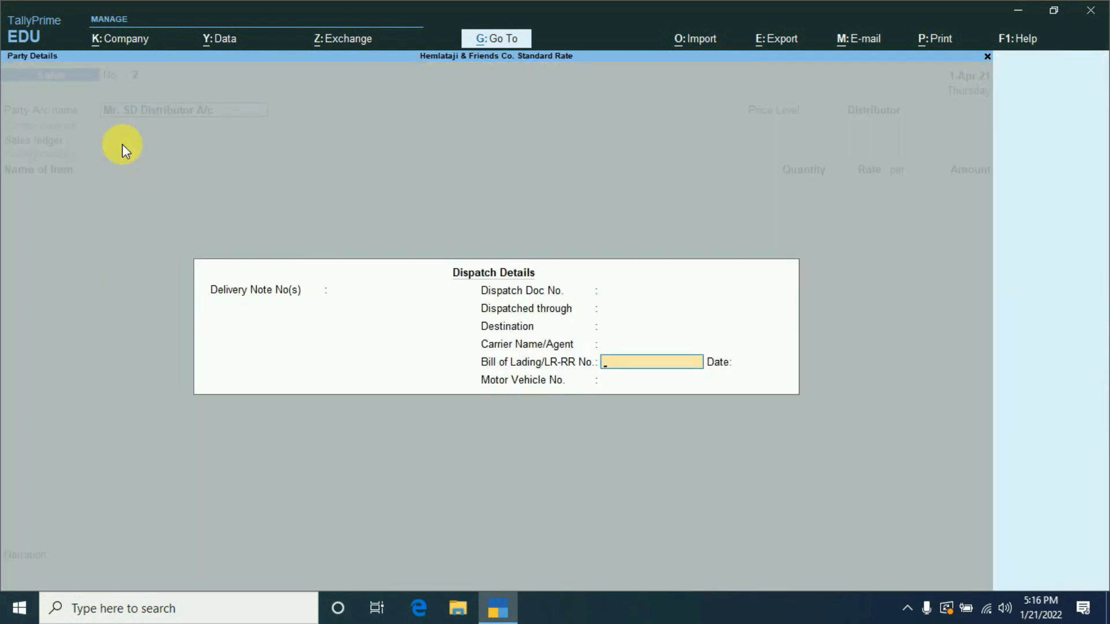
key(Return)
key(Return)
key(Return)
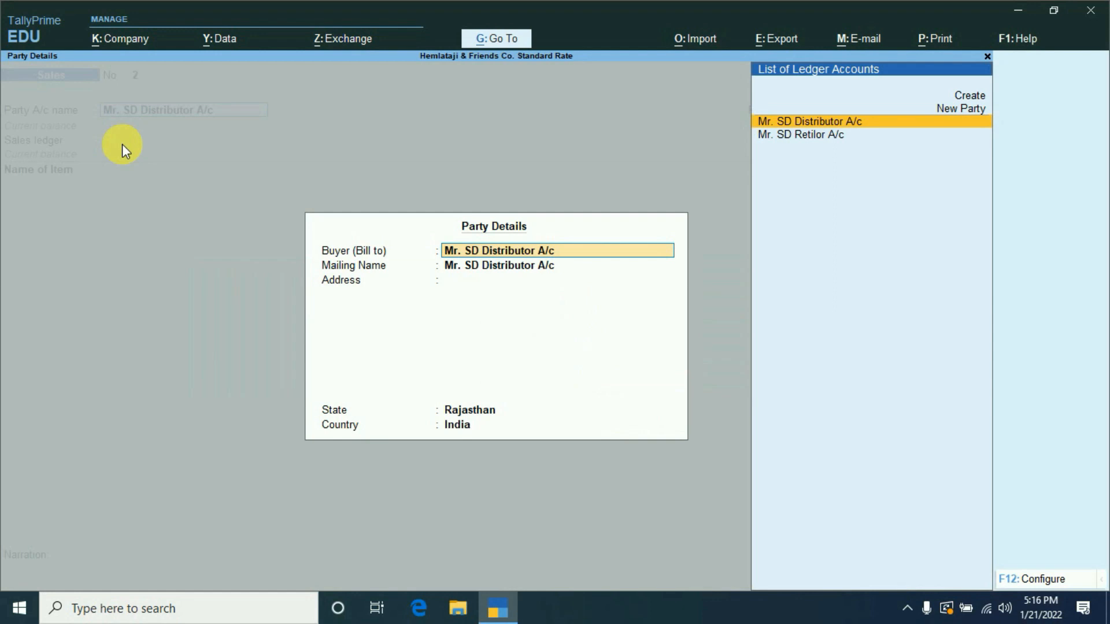
- Accept the distributor's buyer and mailing details unchanged, leaving the address blank
key(Return)
key(Return)
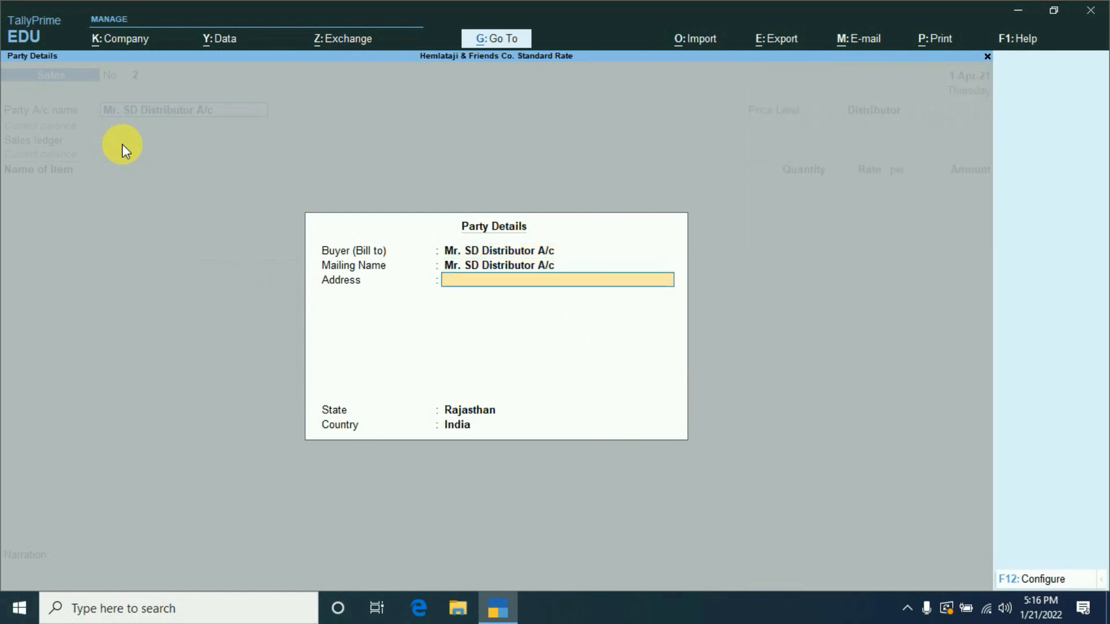
key(Return)
key(Return)
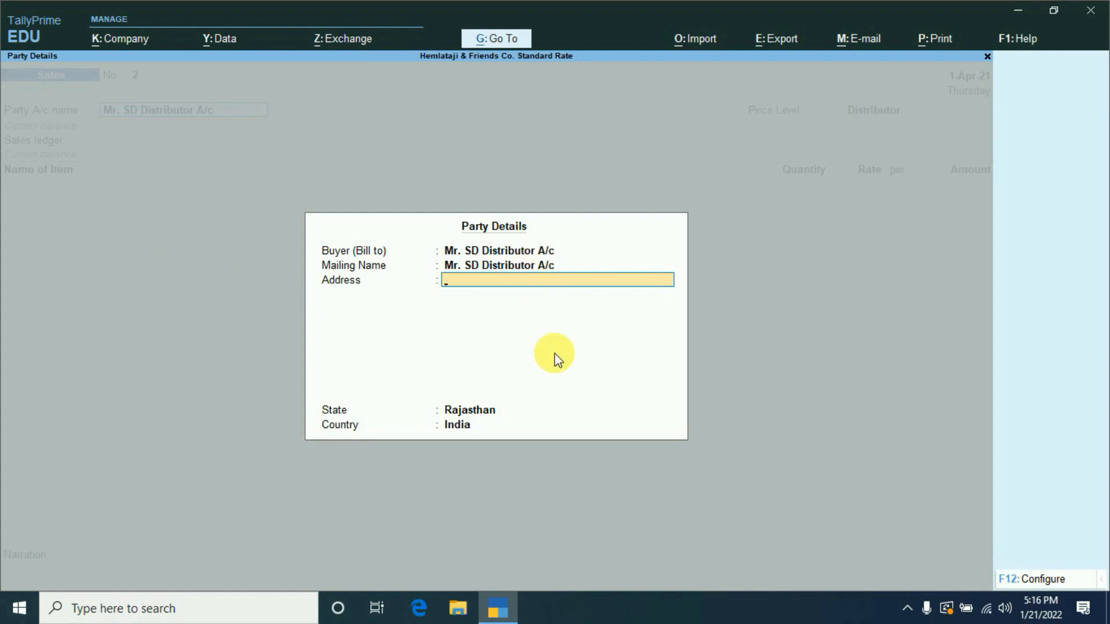
key(Return)
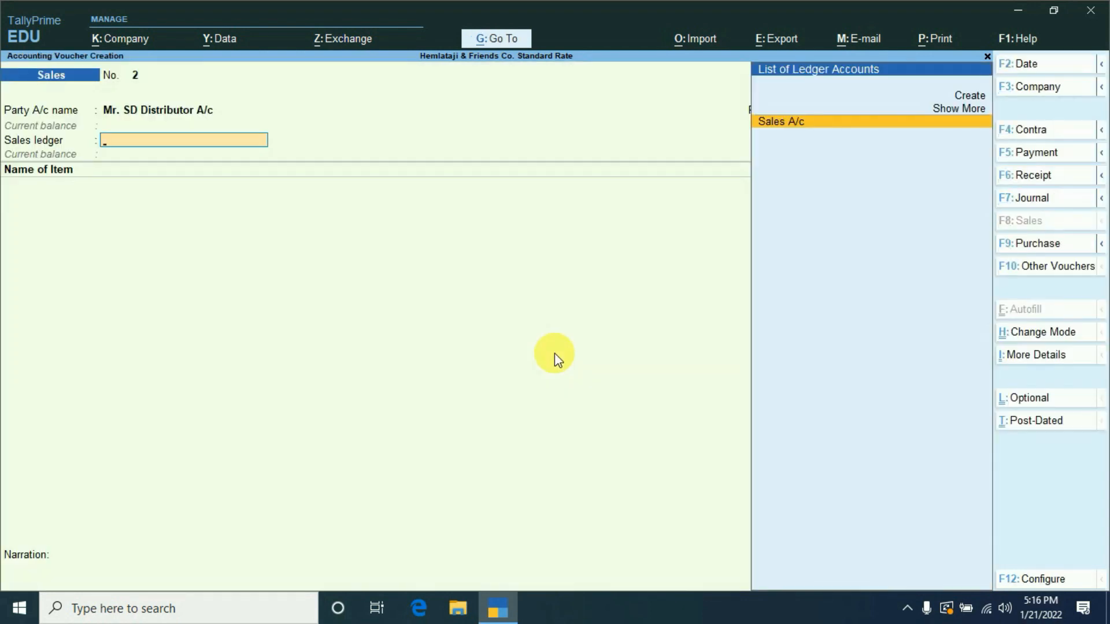
- Add Goldex Gel Pen under Sales A/c at the Distributor price level with a quantity of 10,000 pieces
key(Return)
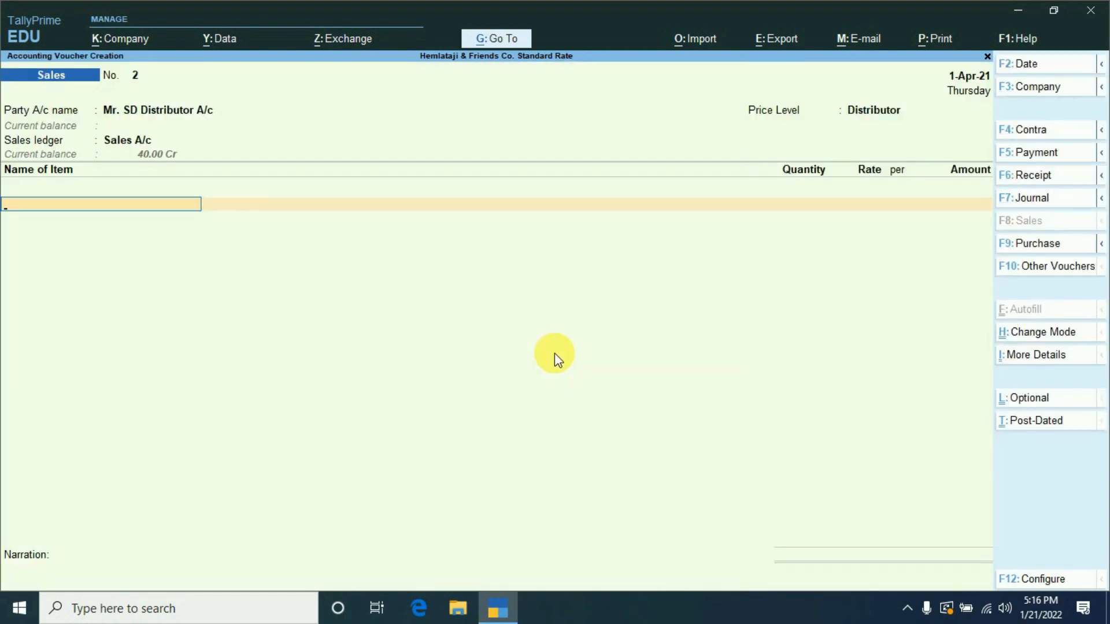
text(g)
key(Return)
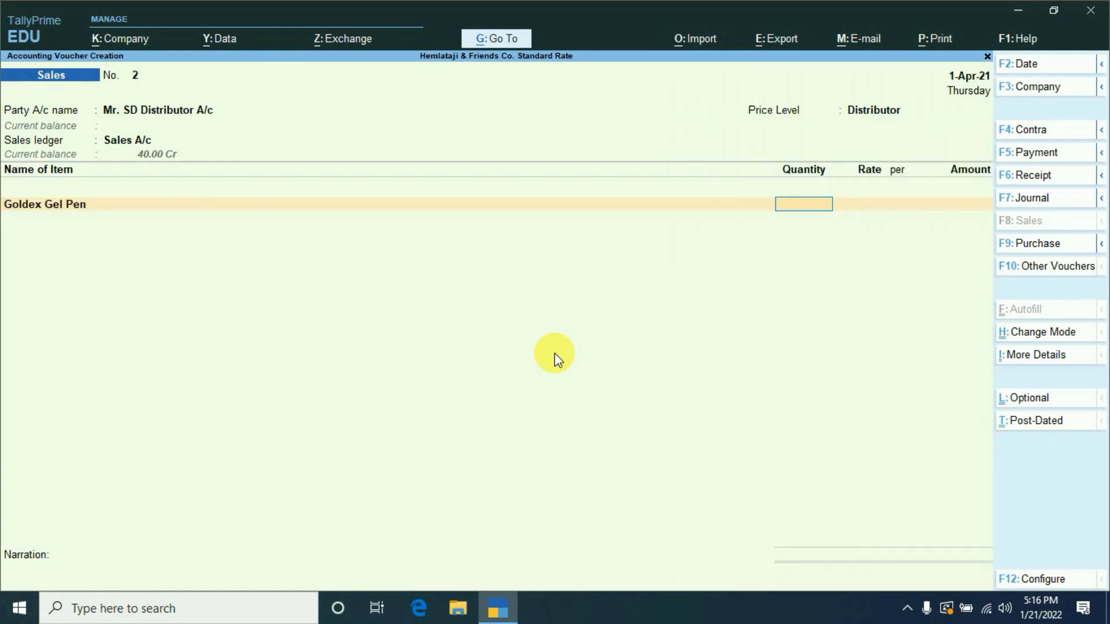
text(10000)
key(Return)
key(Return)
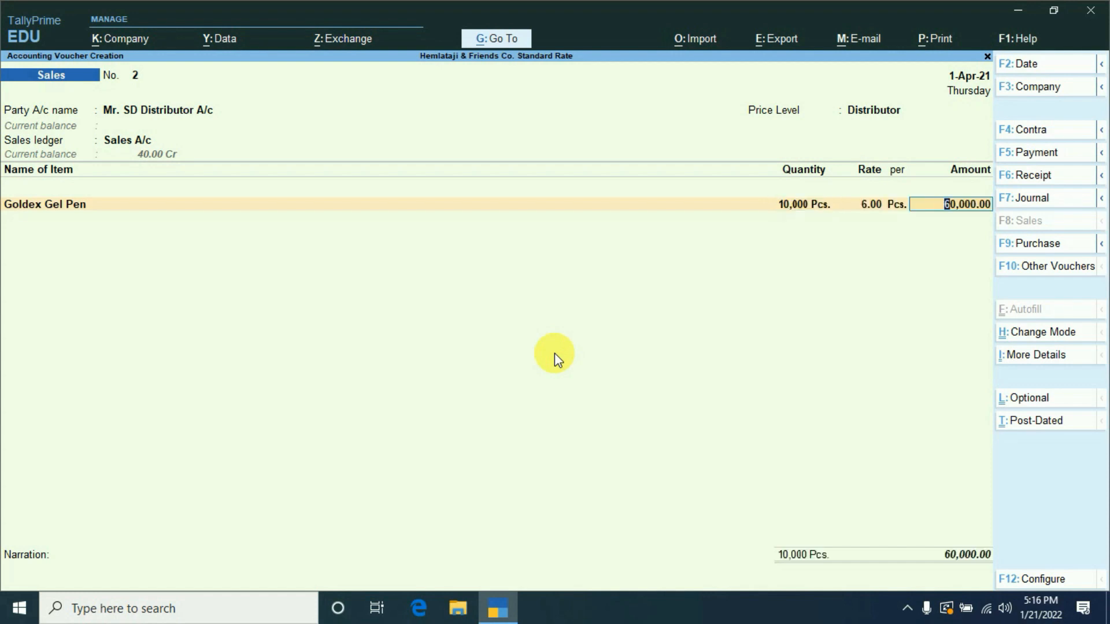
- Change the distributor's Goldex Gel Pen quantity to 9,900 pieces to check the applied rate
key(BackSpace)
key(BackSpace)
text(9,900)
key(Return)
key(Return)
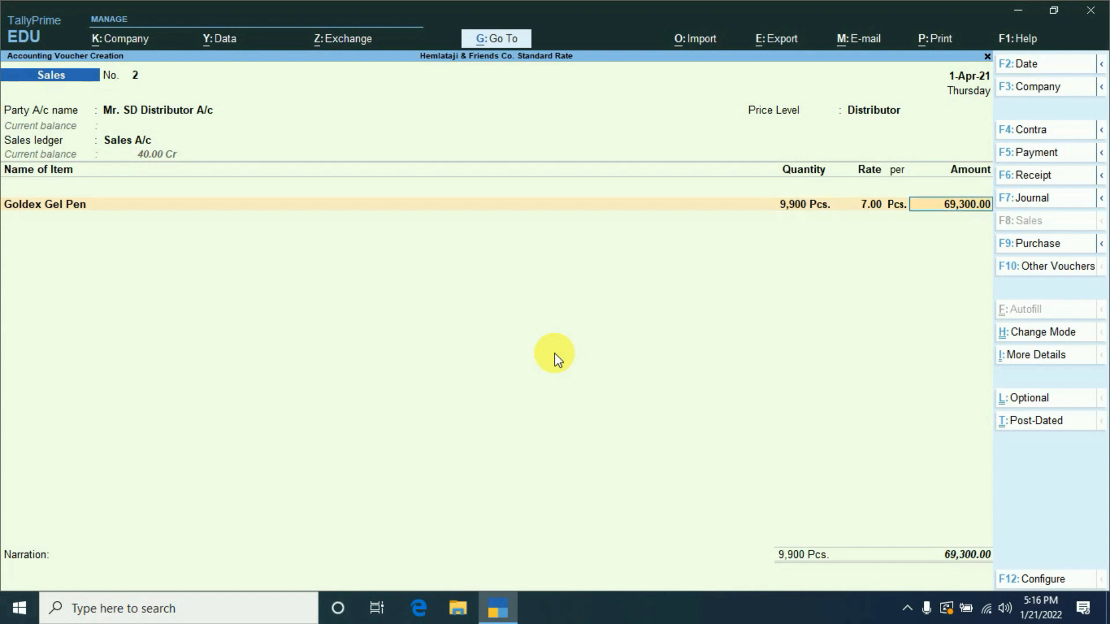
- Change the distributor's Goldex Gel Pen quantity to 10,100 pieces to check the applied rate
key(BackSpace)
key(BackSpace)
text(10)
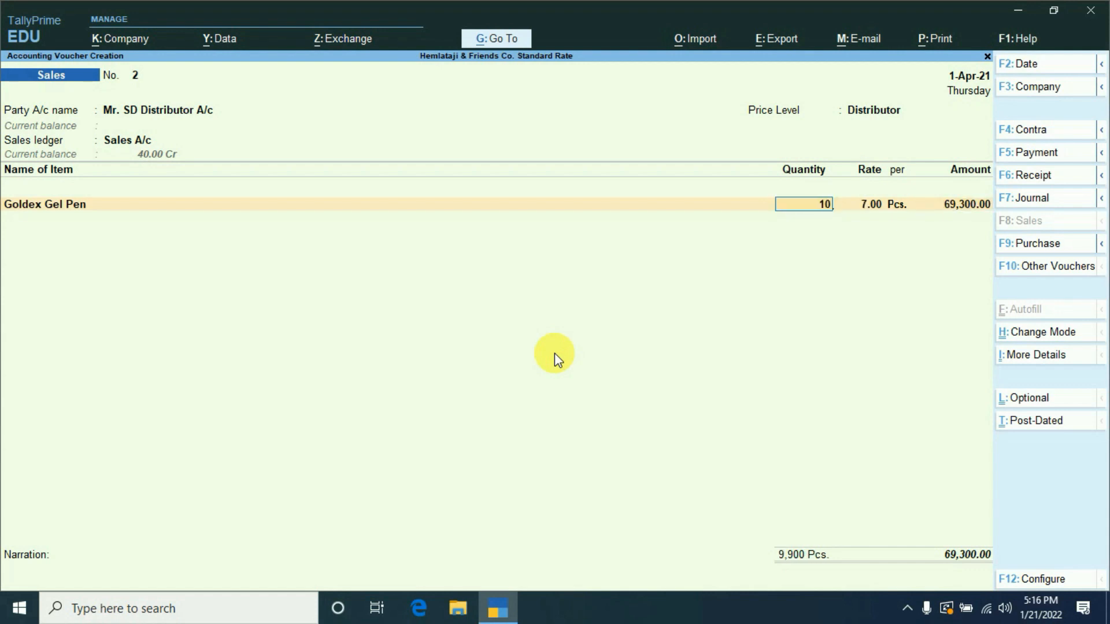
text(100)
key(Return)
key(Return)
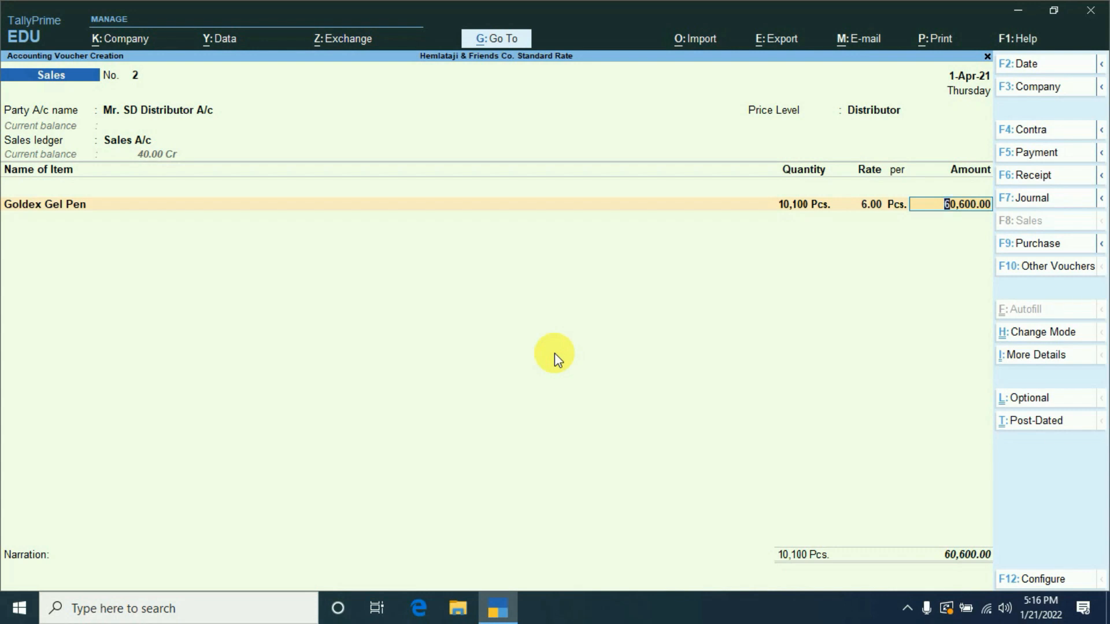
- Set the distributor's Goldex Gel Pen quantity to 51,000 pieces and keep the price list rate
key(BackSpace)
key(BackSpace)
text(51000)
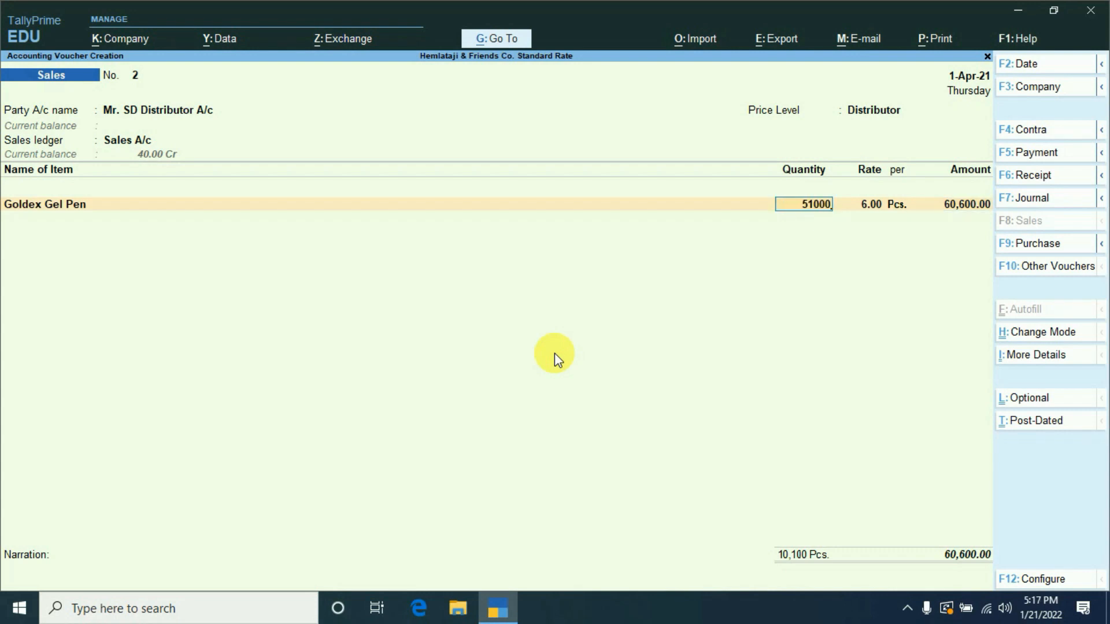
key(Return)
key(Return)
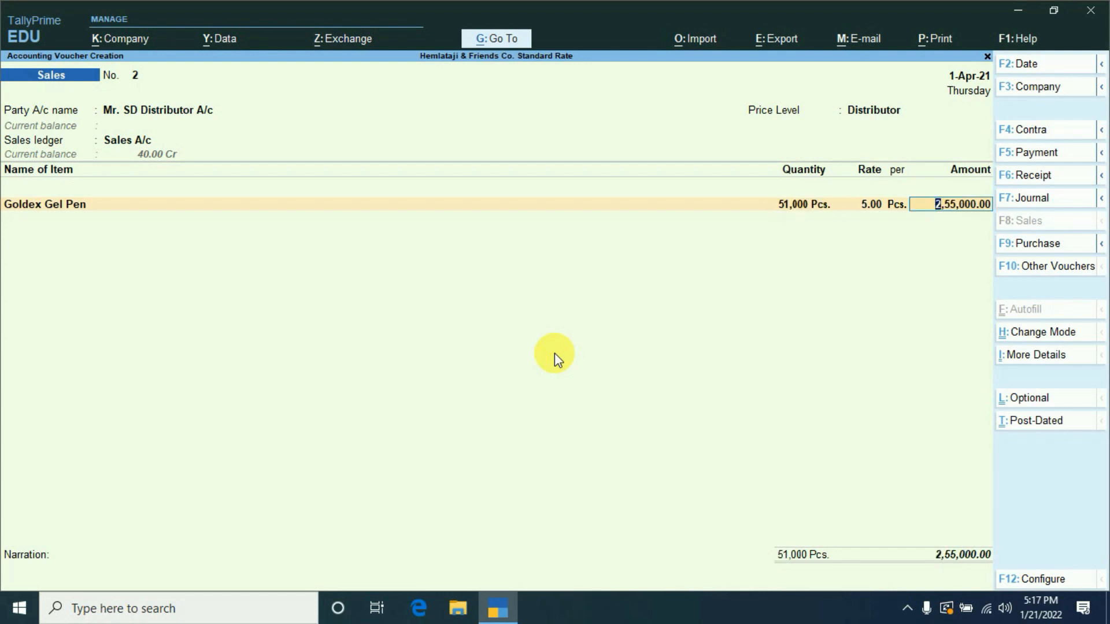
- Accept the bill-wise details as New Ref 2 and save the distributor's sales voucher without a narration
key(Return)
key(Return)
key(Return)
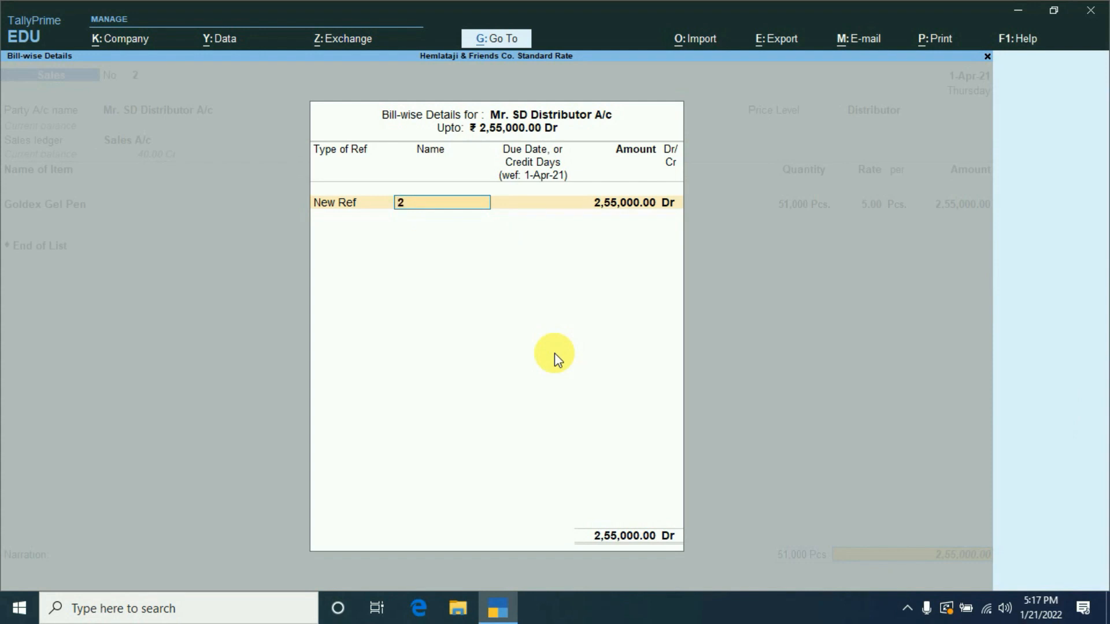
key(shift+Tab)
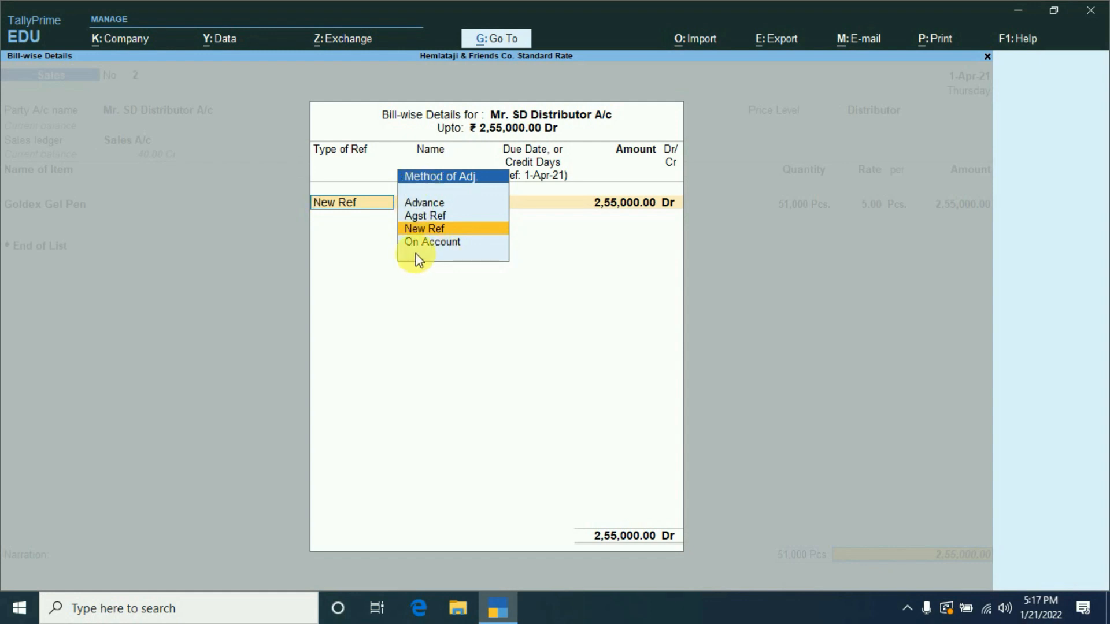
key(ctrl+a)
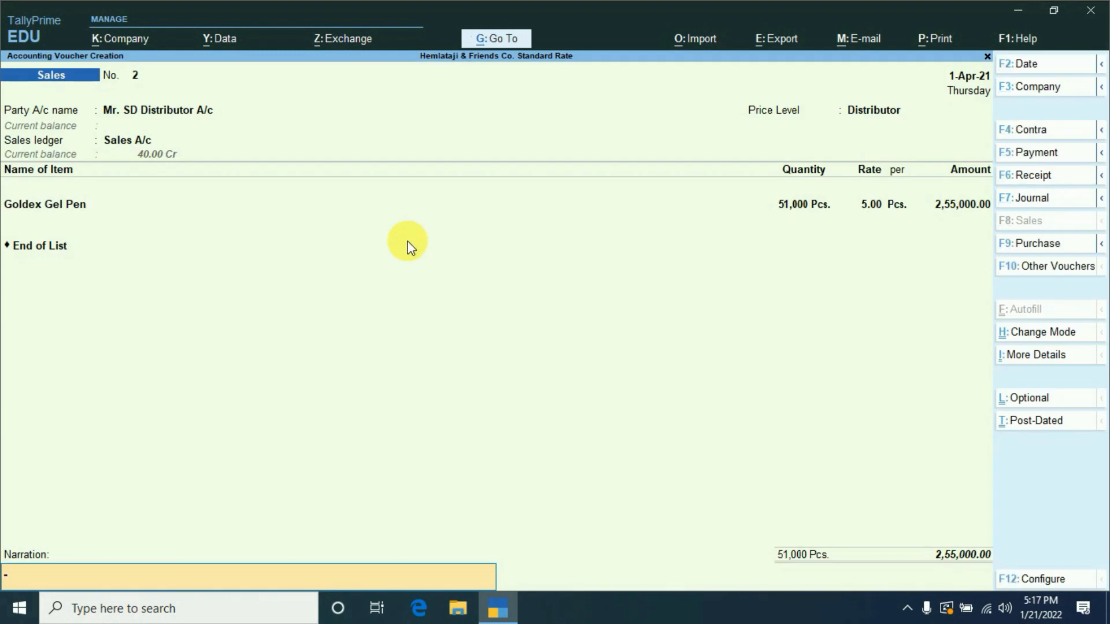
key(Return)
key(Return)
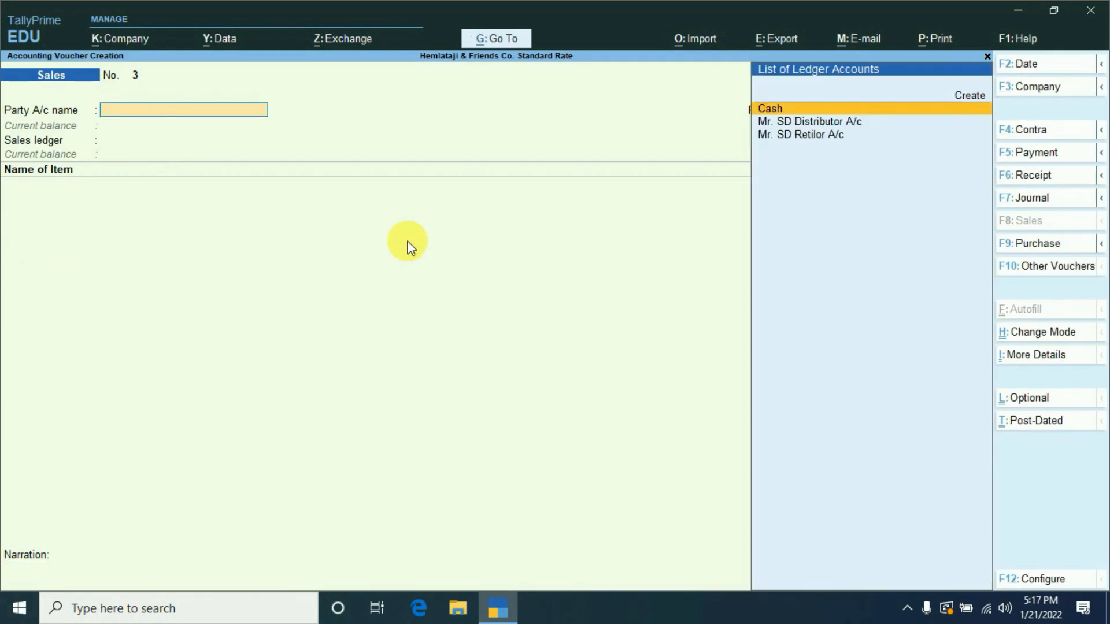
- Choose the retailer's ledger as the party account of sales voucher 3 and accept its dispatch and party details unchanged
key(Down)
key(Down)
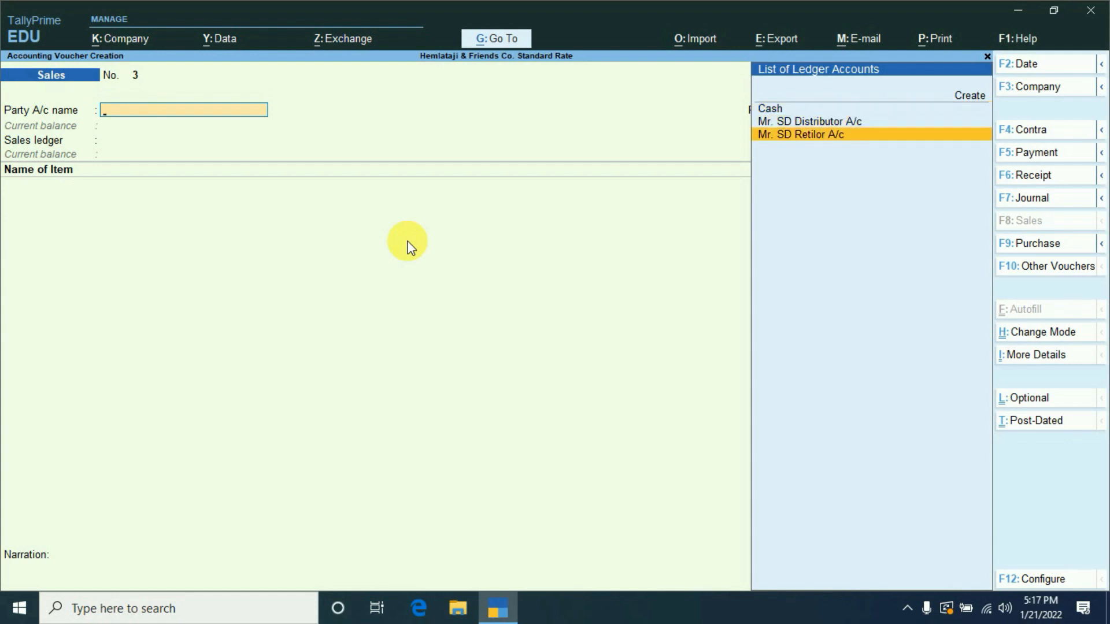
key(Return)
key(ctrl+a)
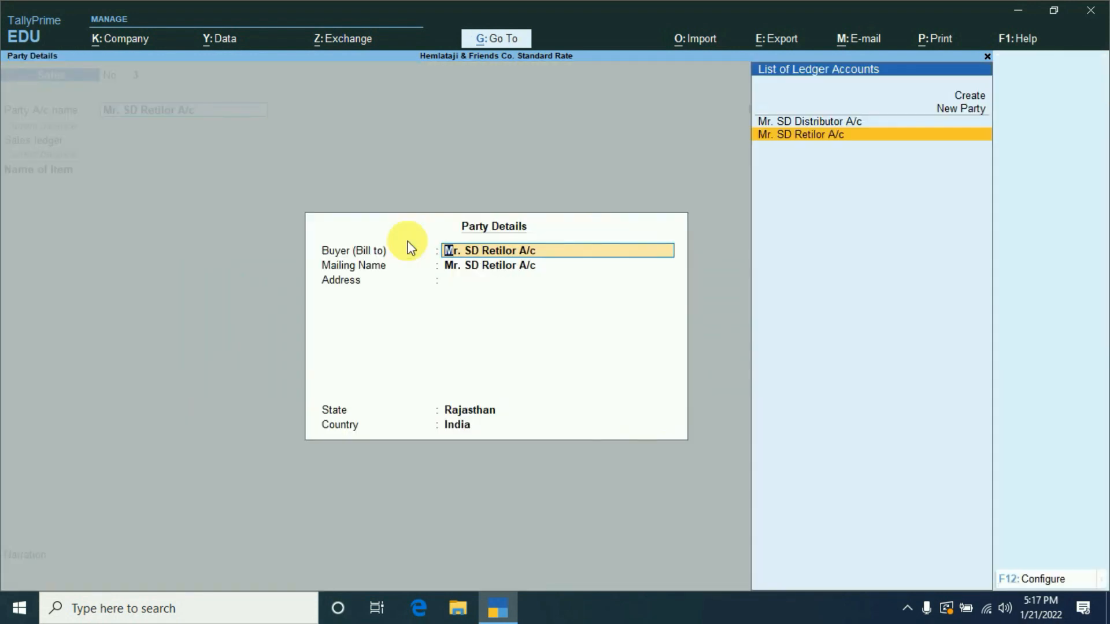
key(ctrl+a)
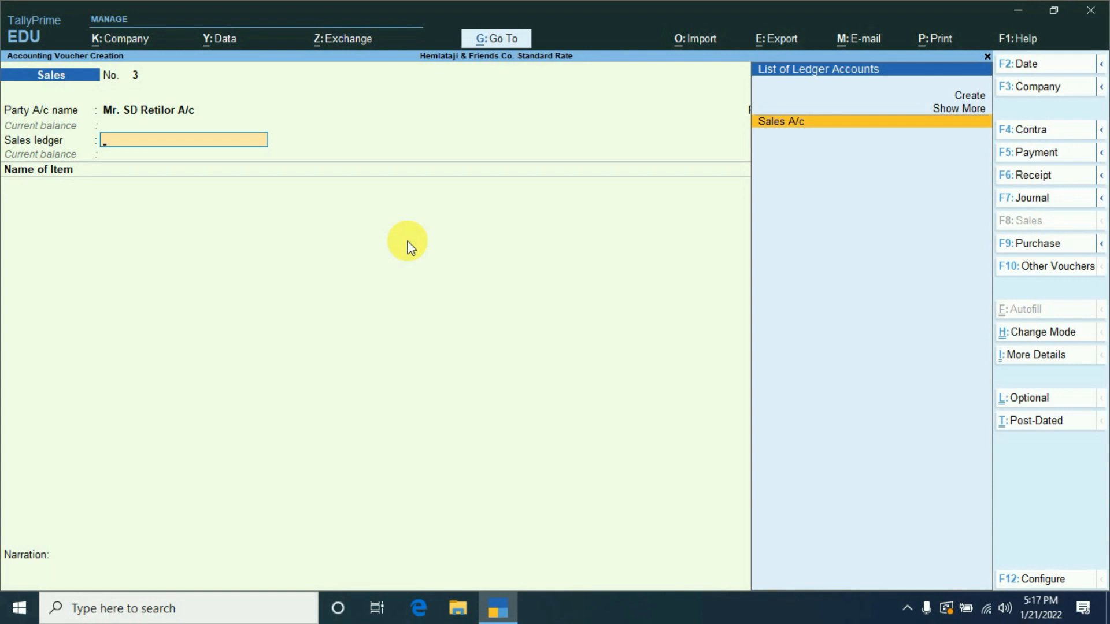
- Add Goldex Gel Pen under Sales A/c at the Retailor price level with a quantity of 900 pieces
key(Return)
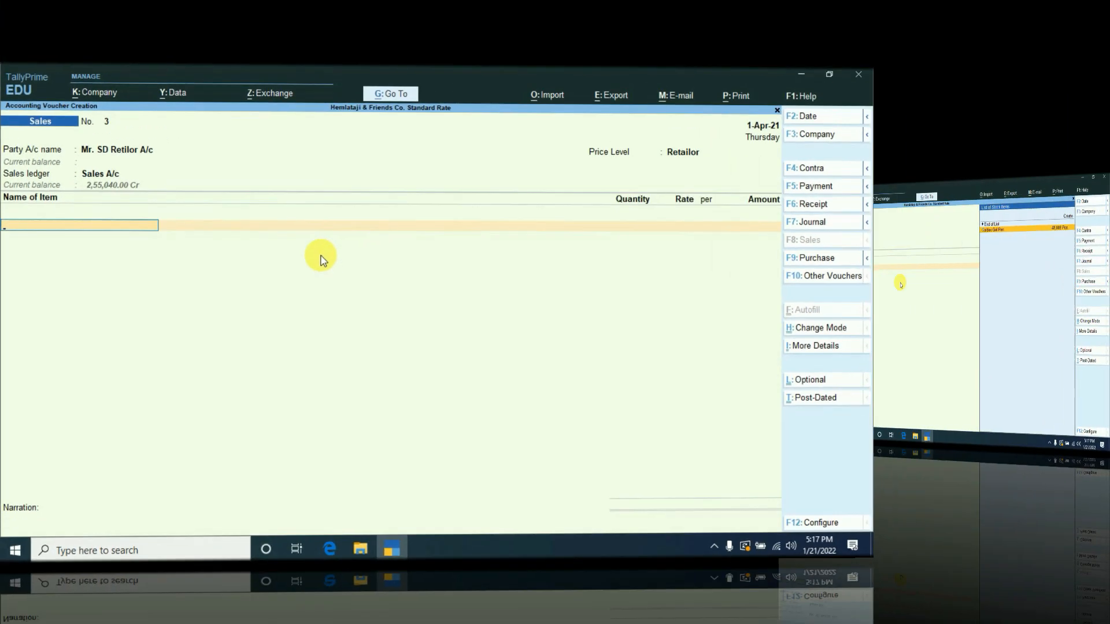
key(Return)
text(100)
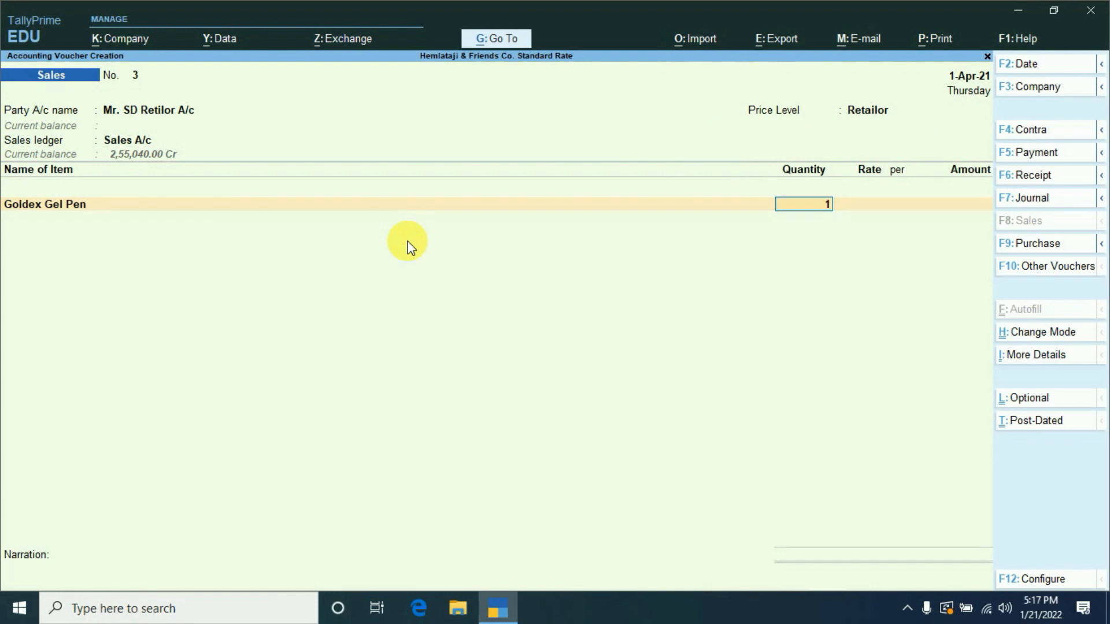
key(BackSpace)
key(BackSpace)
key(BackSpace)
text(900)
key(Return)
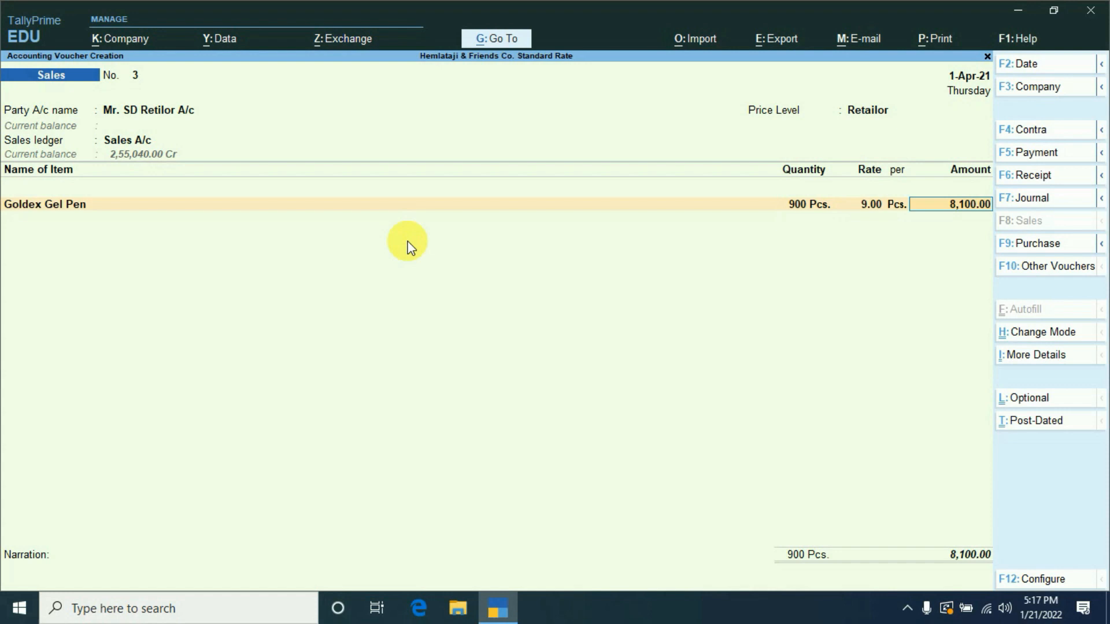
- Change the retailer's Goldex Gel Pen quantity to 1,001 pieces to check the applied rate
key(BackSpace)
text(1001)
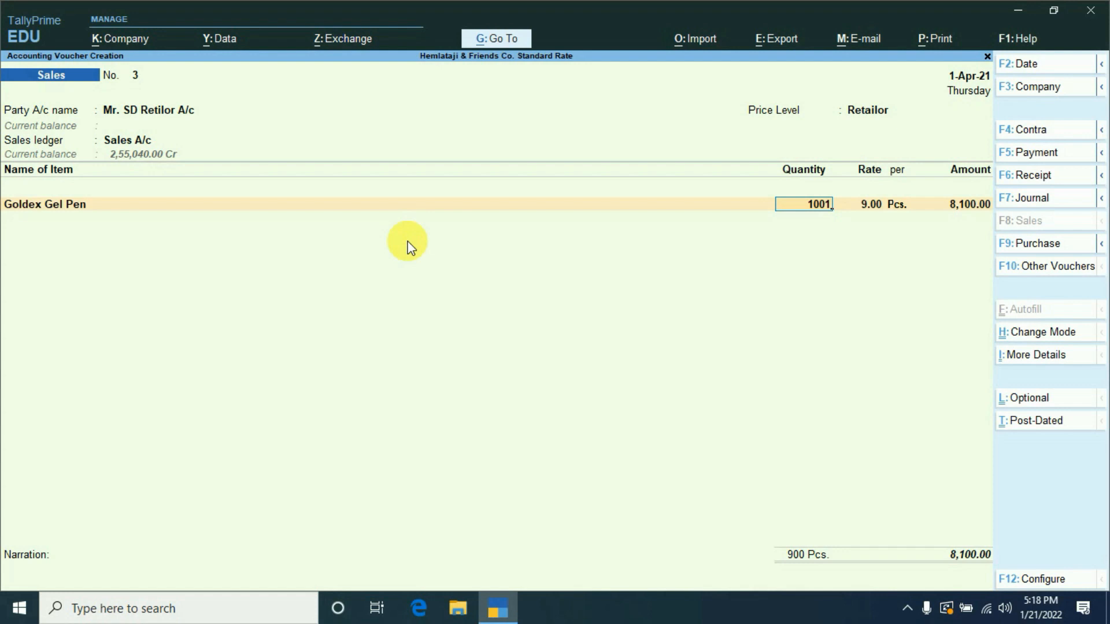
key(Return)
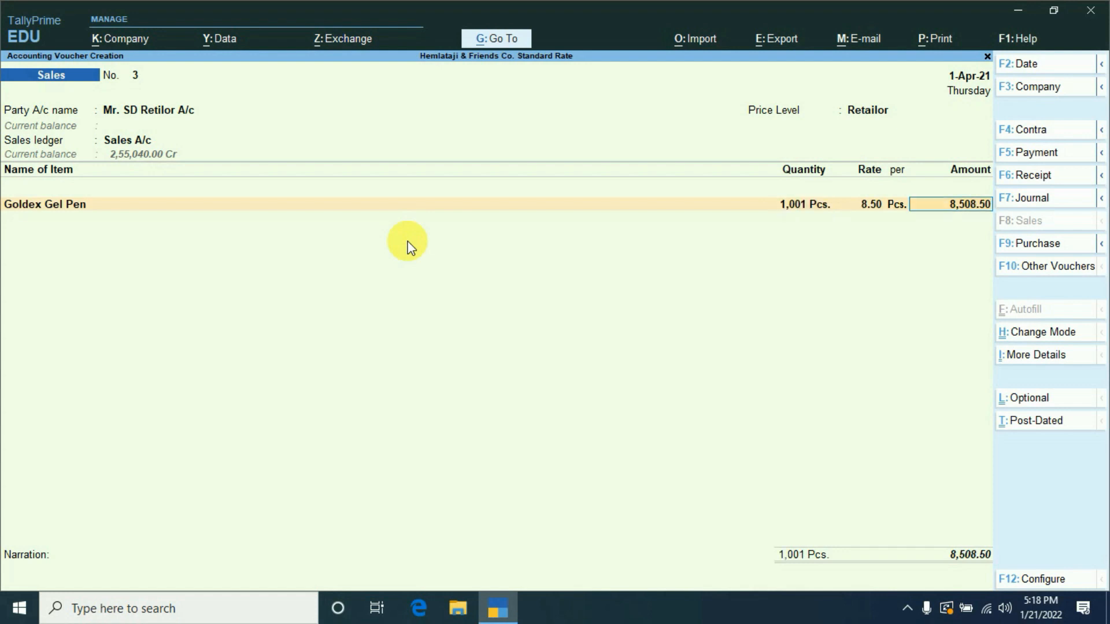
- Set the retailer's Goldex Gel Pen quantity to 5,000 pieces and keep the price list rate
key(BackSpace)
text(500)
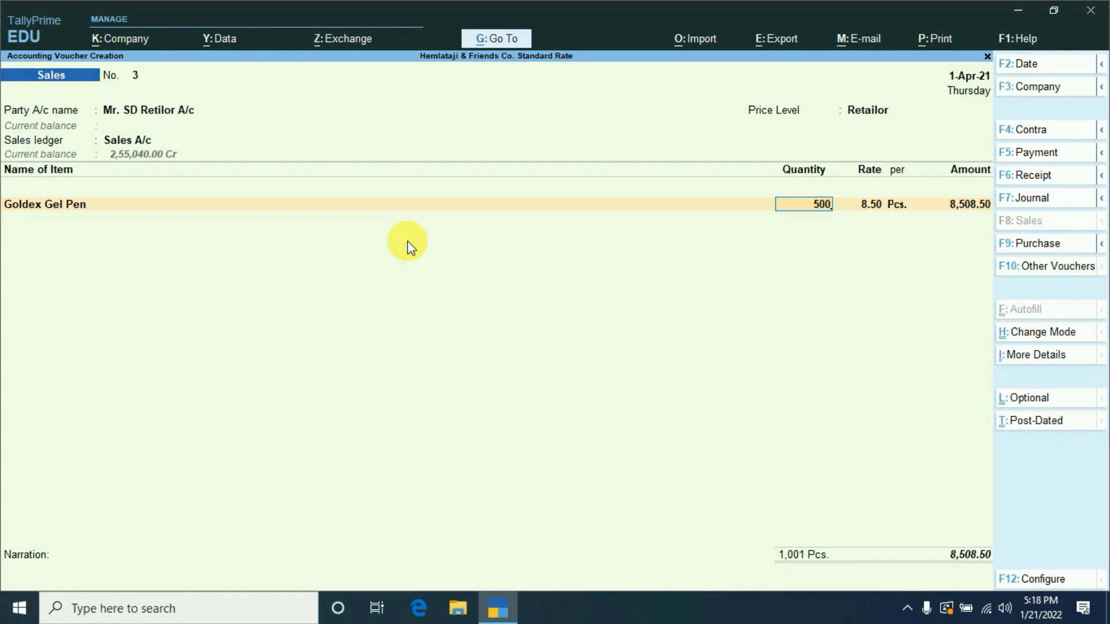
text(0)
key(Return)
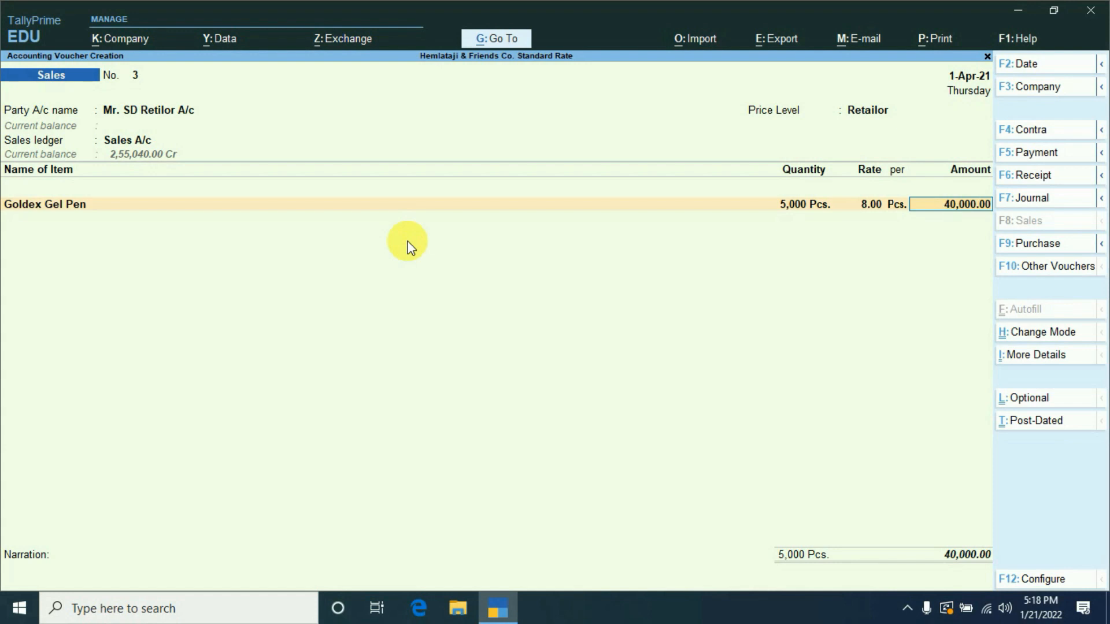
- End the item list, accept the remaining details unchanged and save the retailer's sales voucher
key(Return)
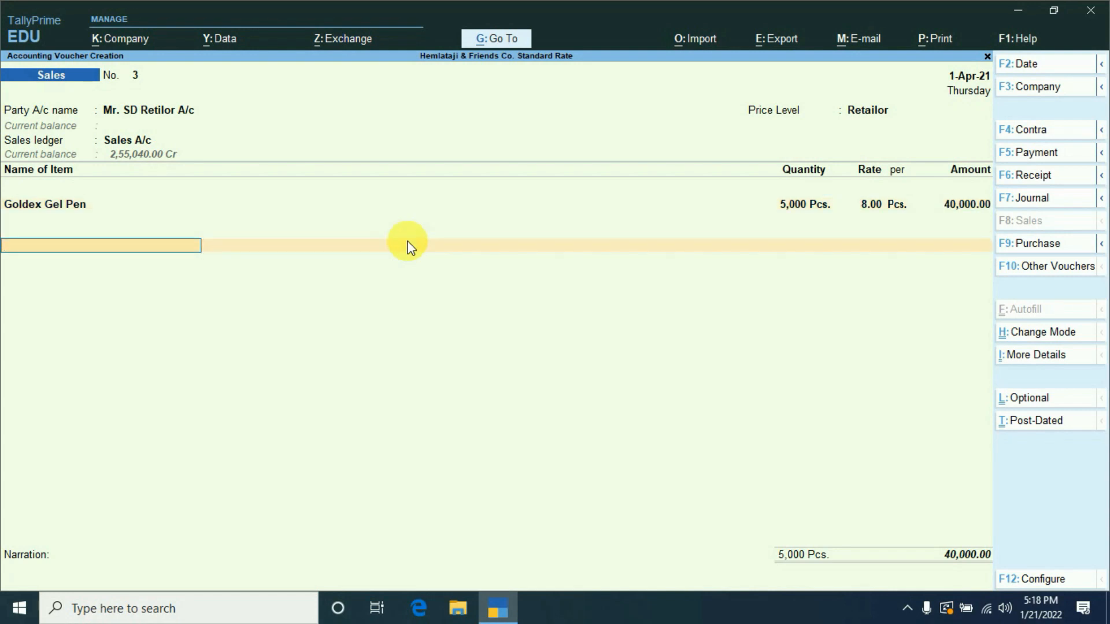
key(Return)
key(Return)
key(Return)
key(Return)
key(Return)
key(Return)
key(Return)
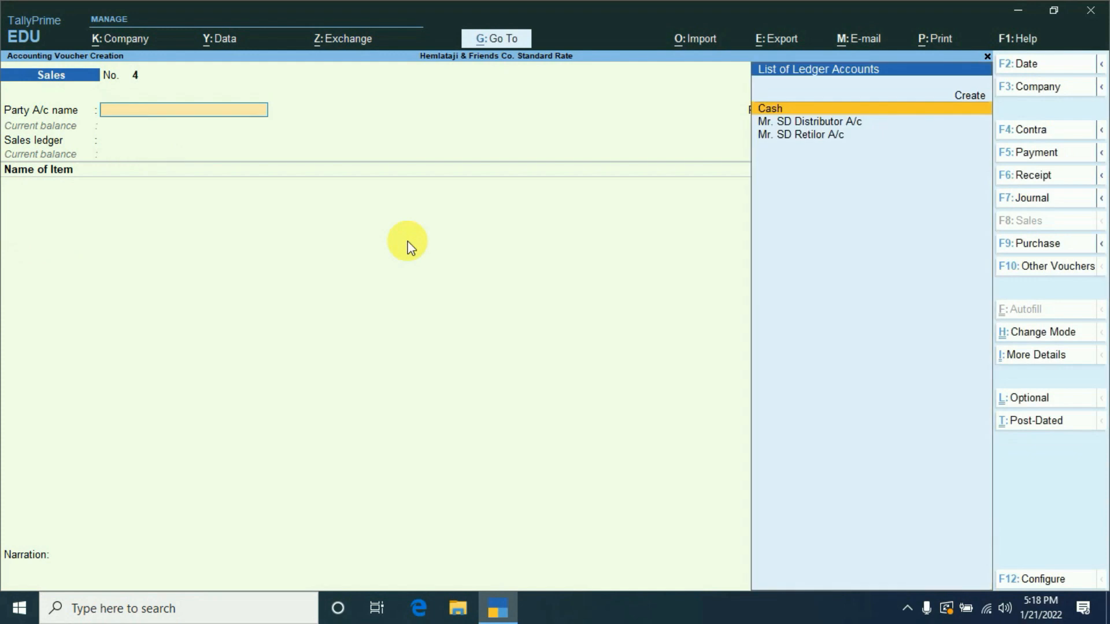